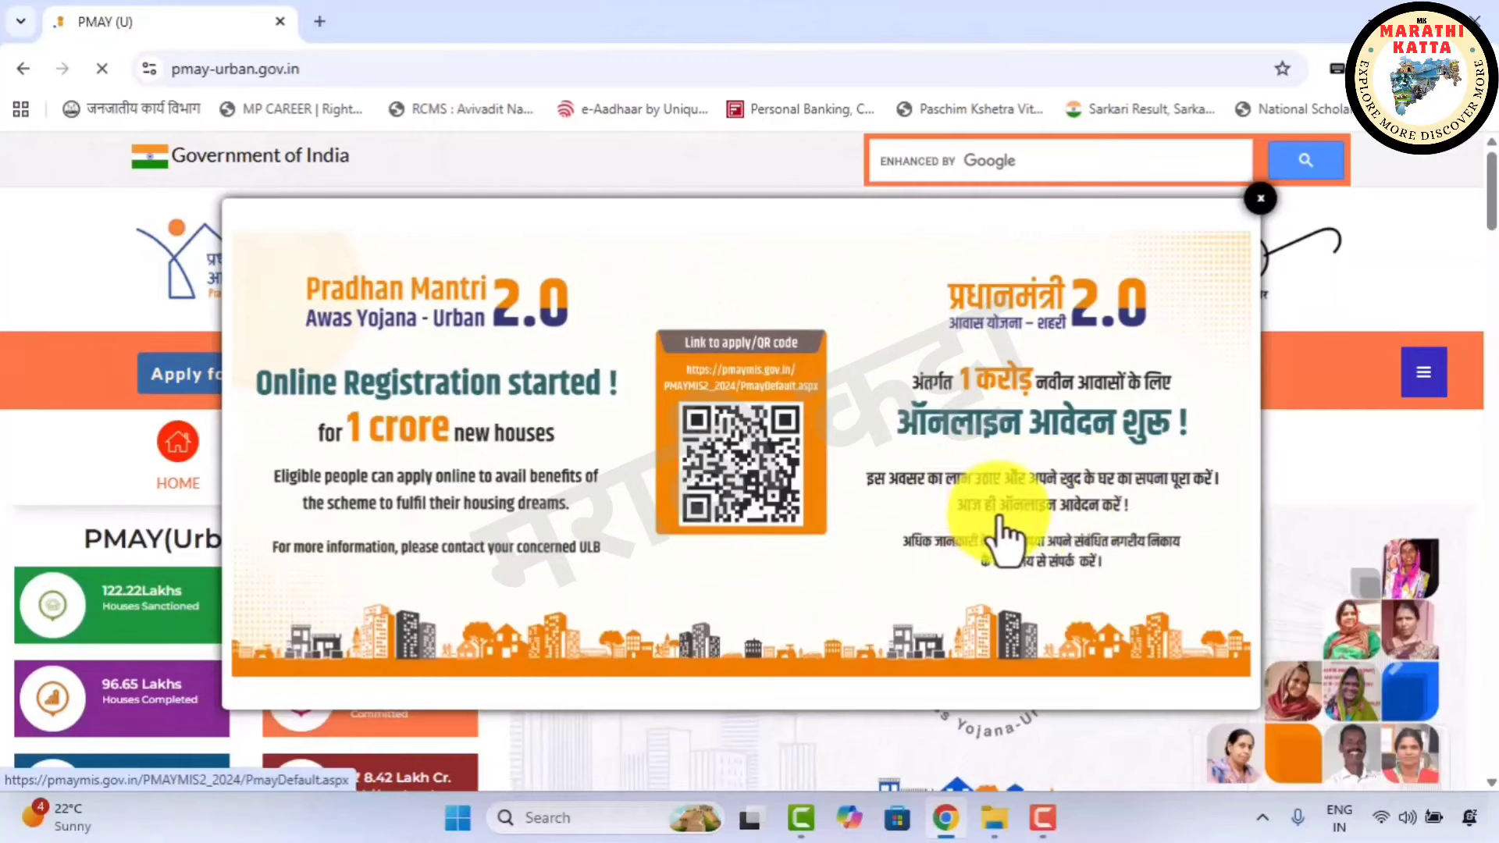
Dismiss the registration announcement and open the Apply for PMAY-U 2.0 instructions through the scheme's application portal
click(1258, 201)
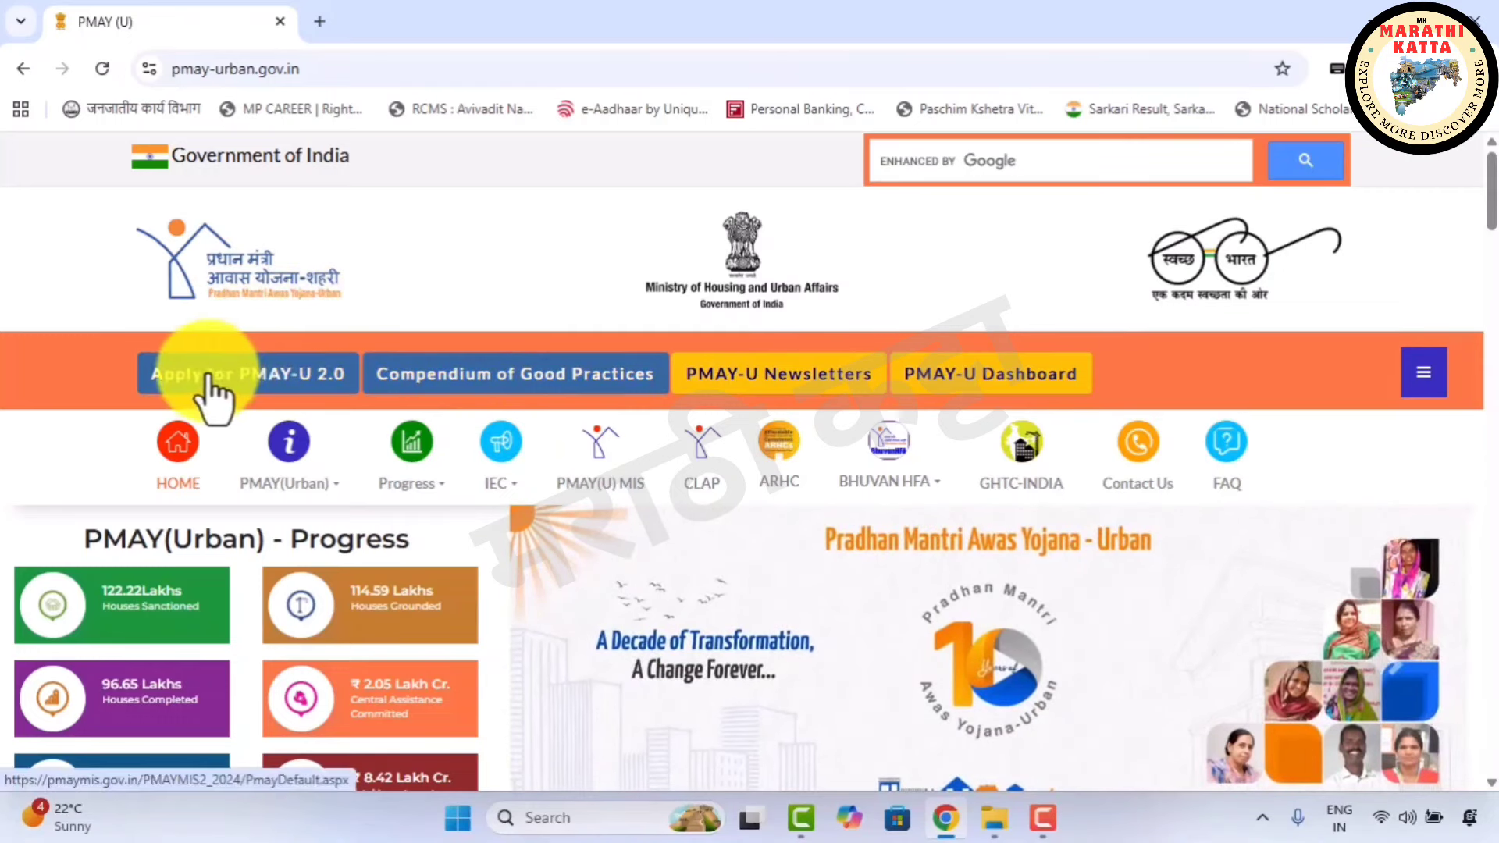
click(273, 383)
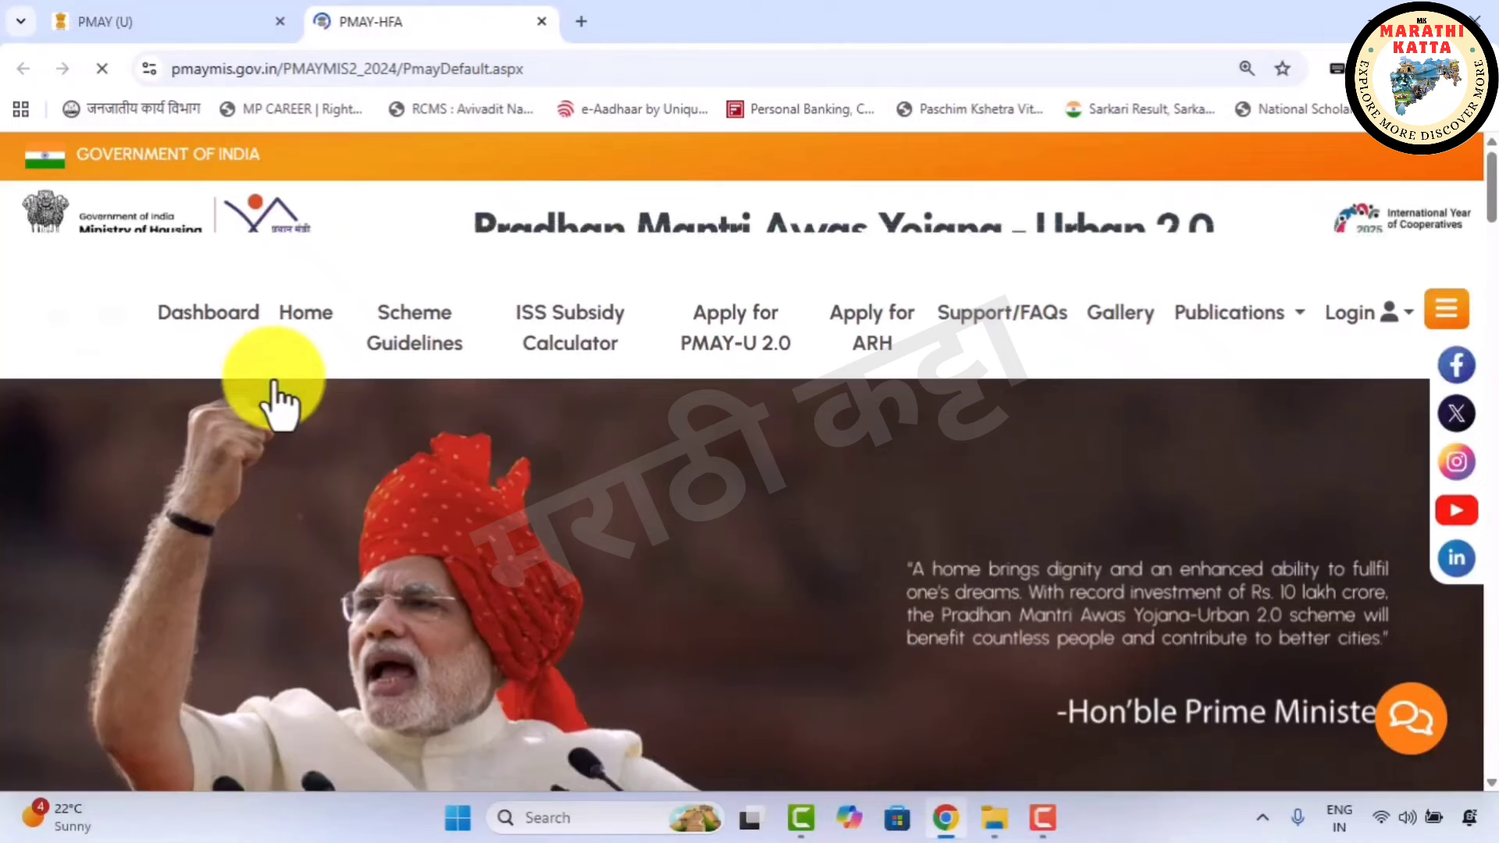
click(709, 346)
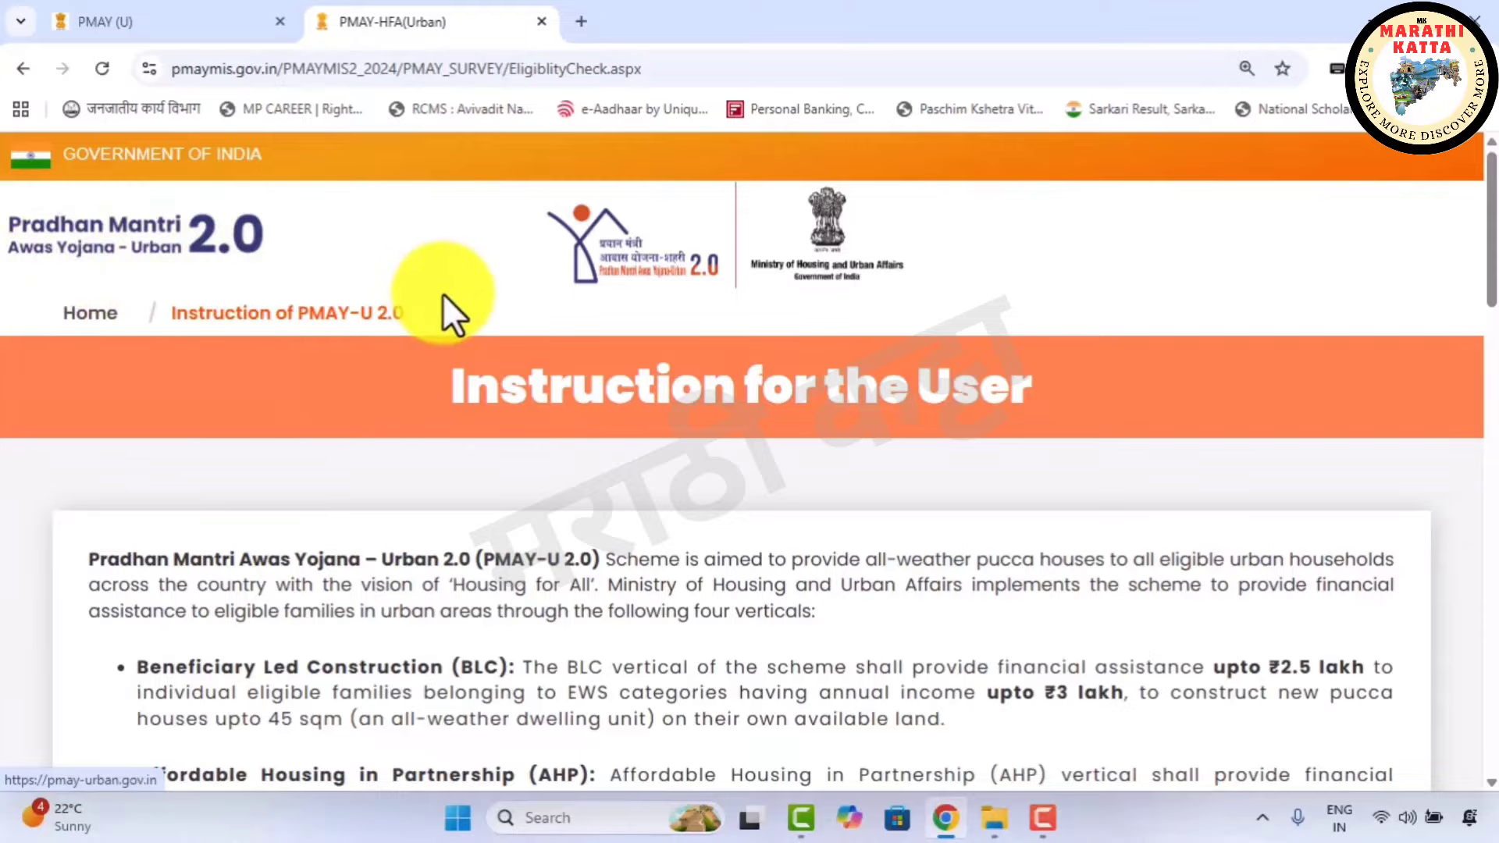
Review the PMAY-U 2.0 user instructions, including the Hindi BLC income and area limits, and proceed to the required documents
scroll(445, 305, down, 1)
scroll(402, 452, down, 12)
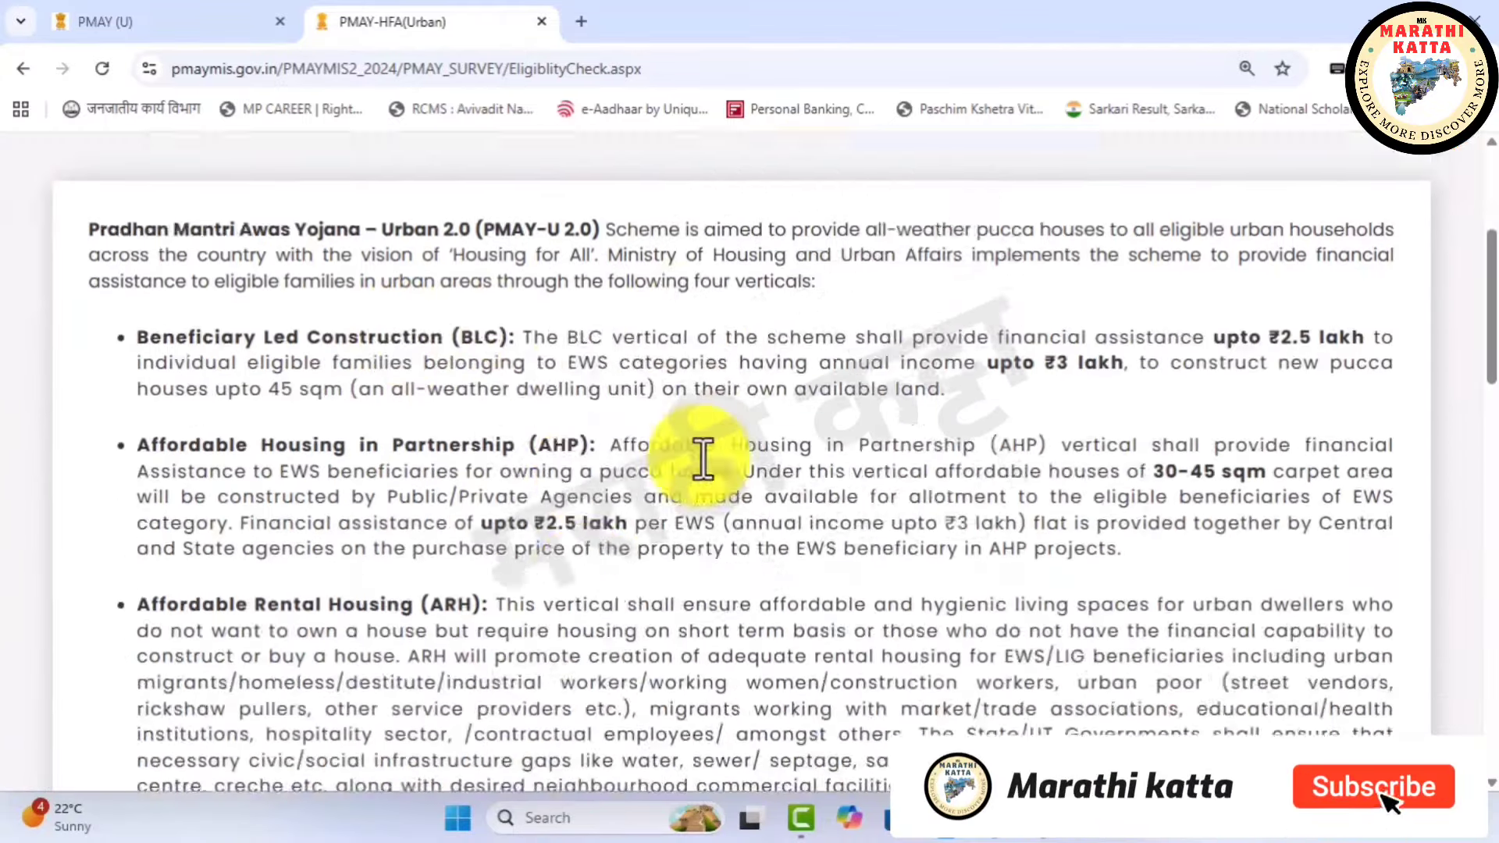
scroll(502, 445, down, 1)
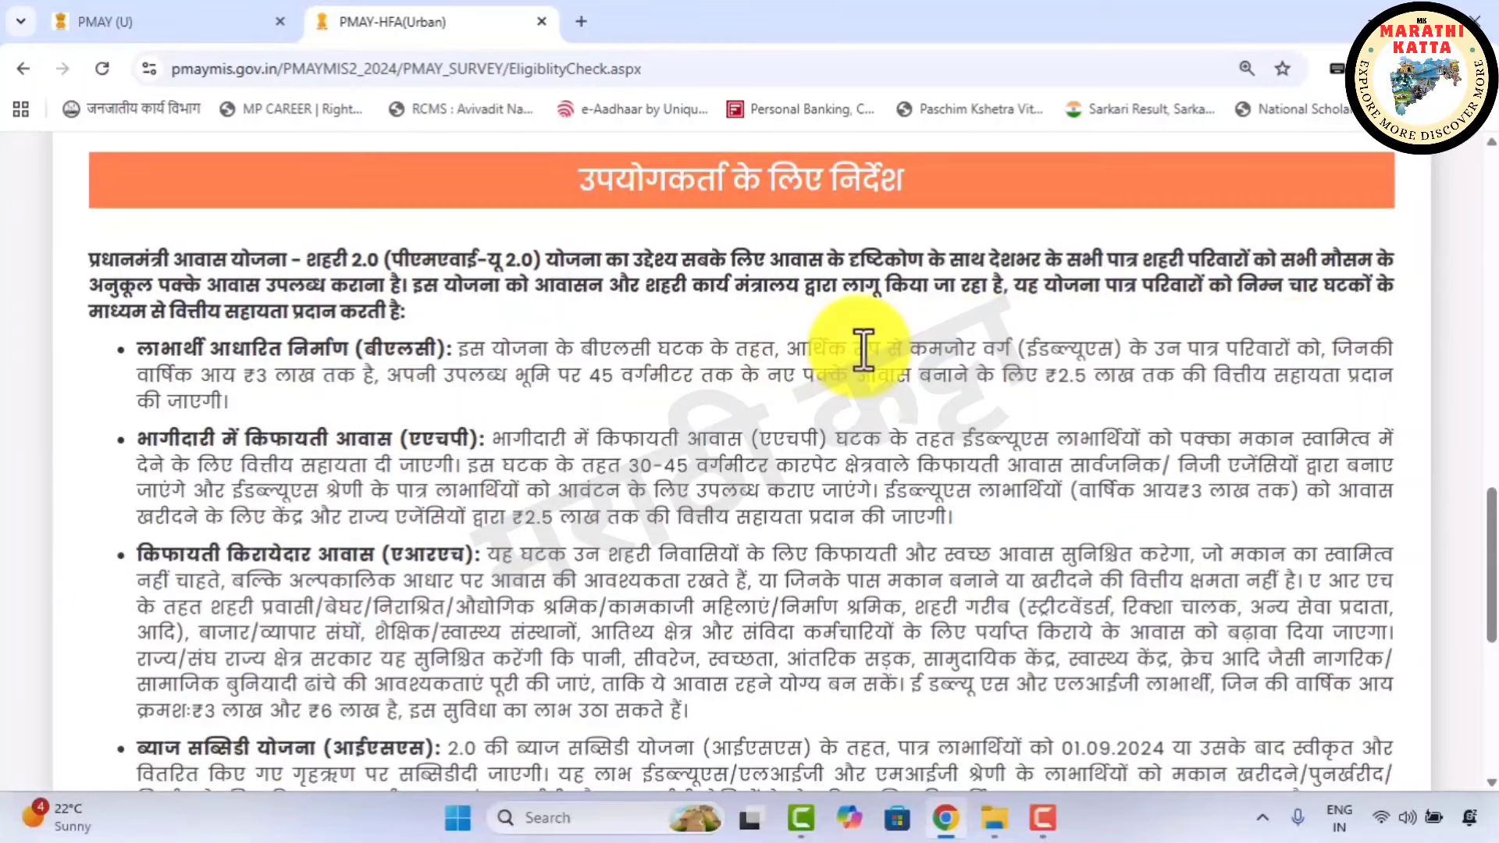
drag(243, 375, 363, 376)
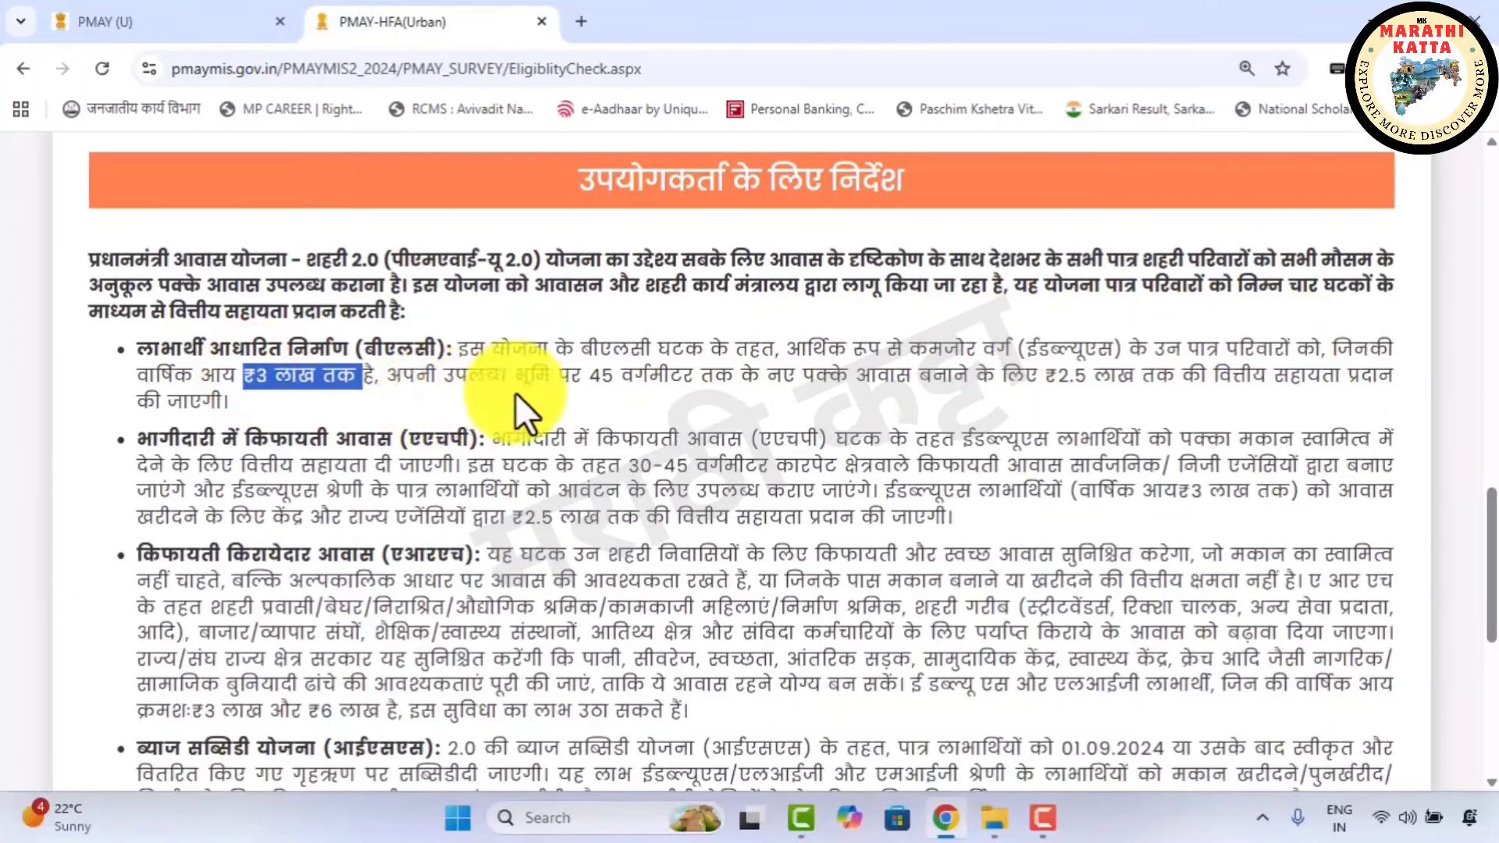
drag(590, 375, 815, 376)
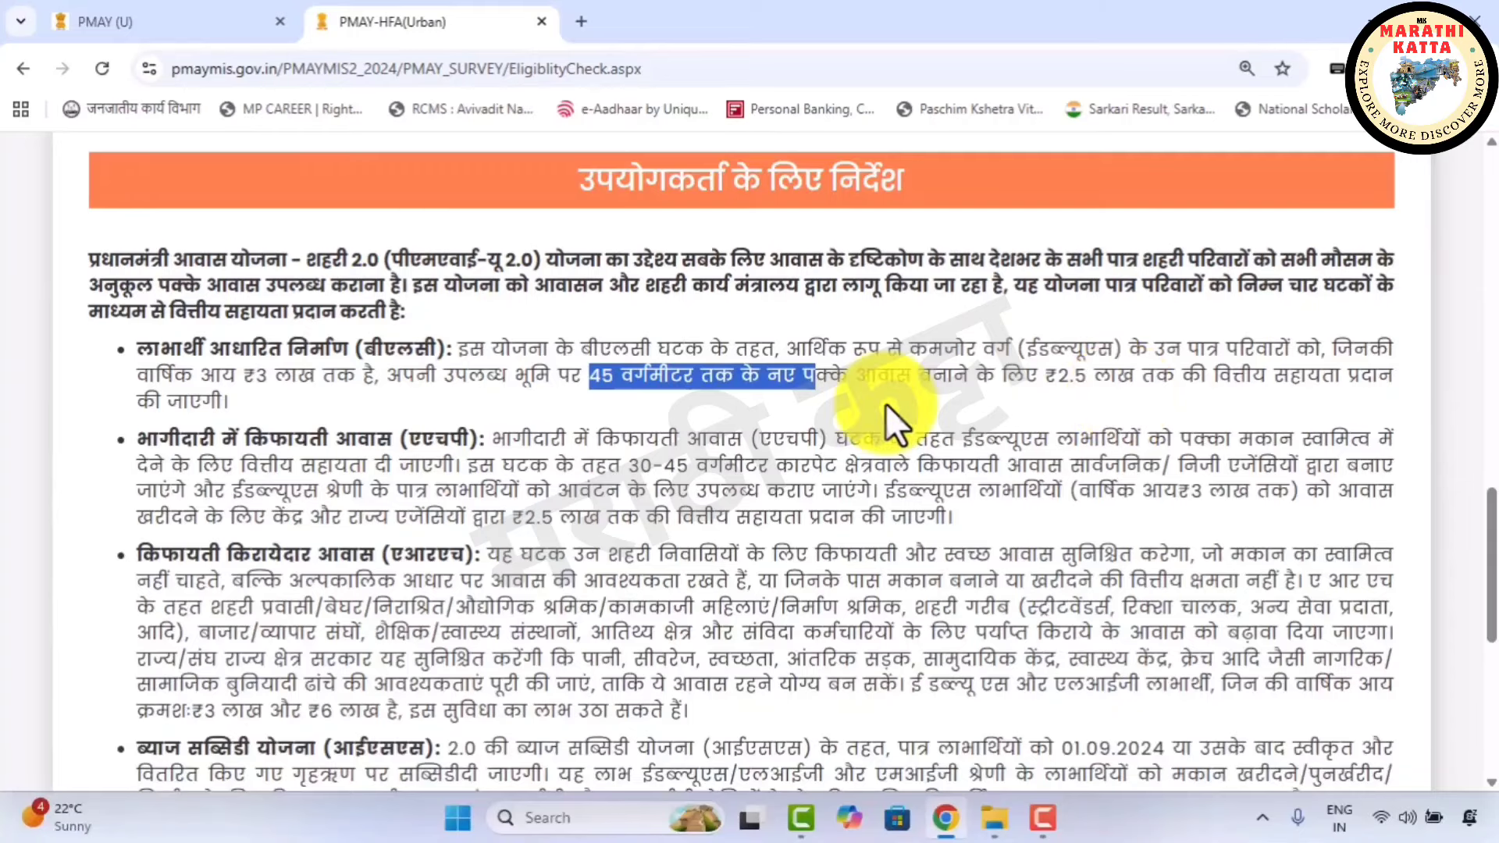
scroll(988, 511, down, 1)
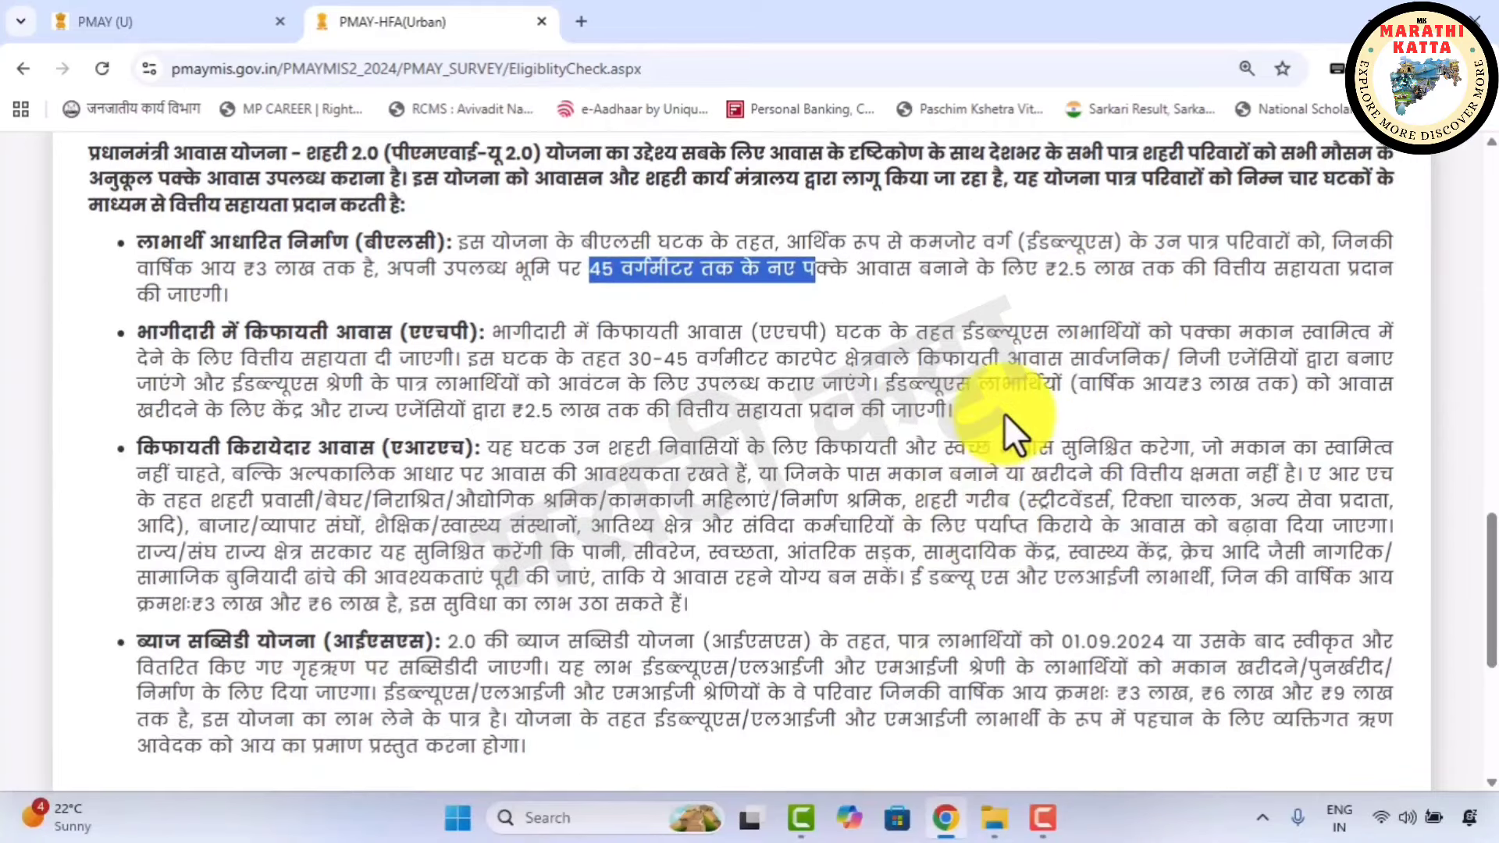
scroll(1004, 414, down, 4)
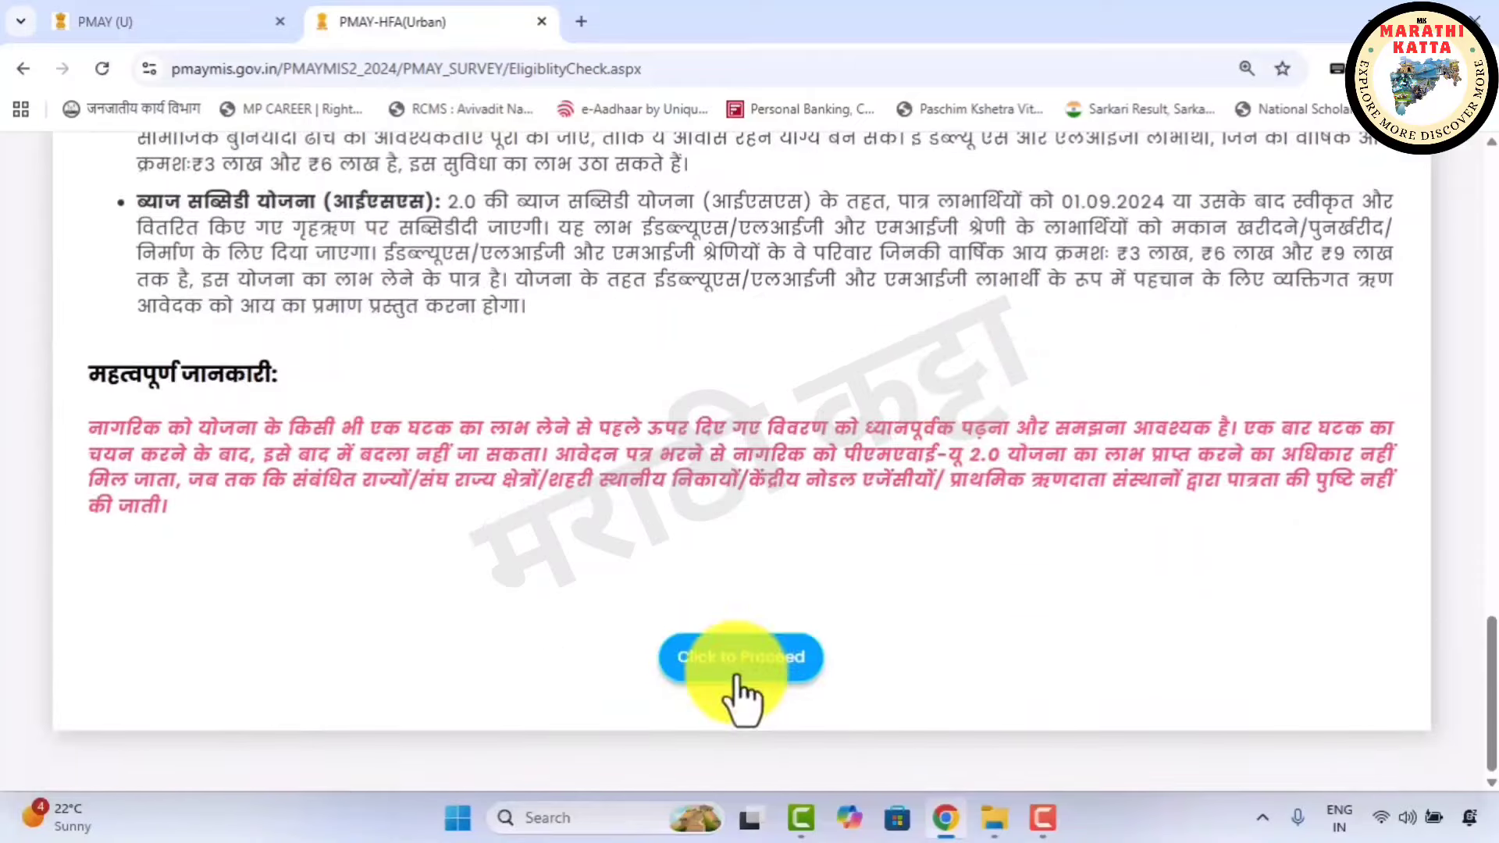
click(737, 658)
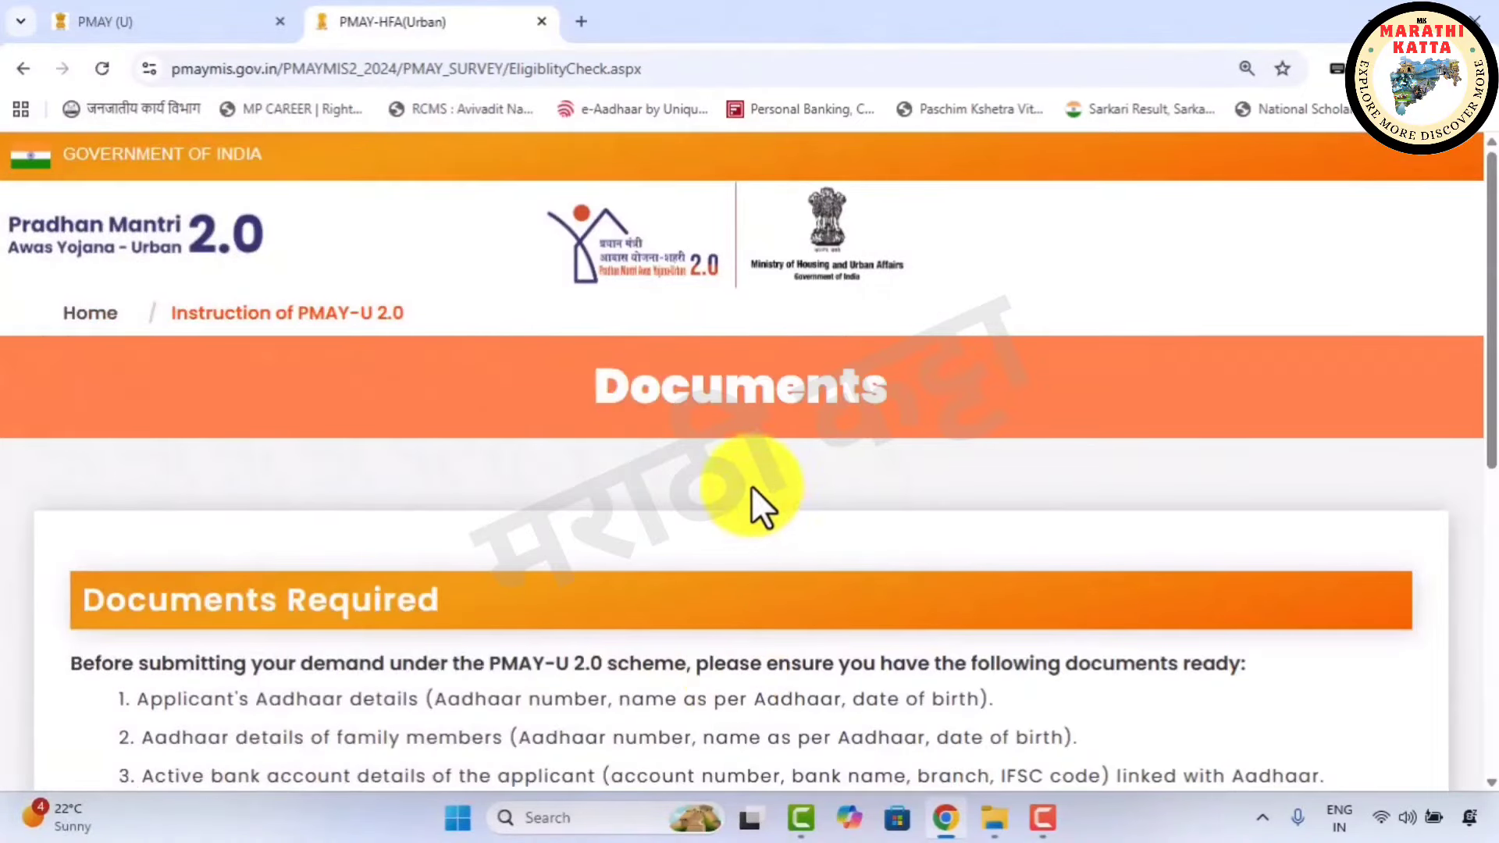
Review the Hindi list of required documents for the application and proceed to the eligibility check form
drag(597, 380, 896, 398)
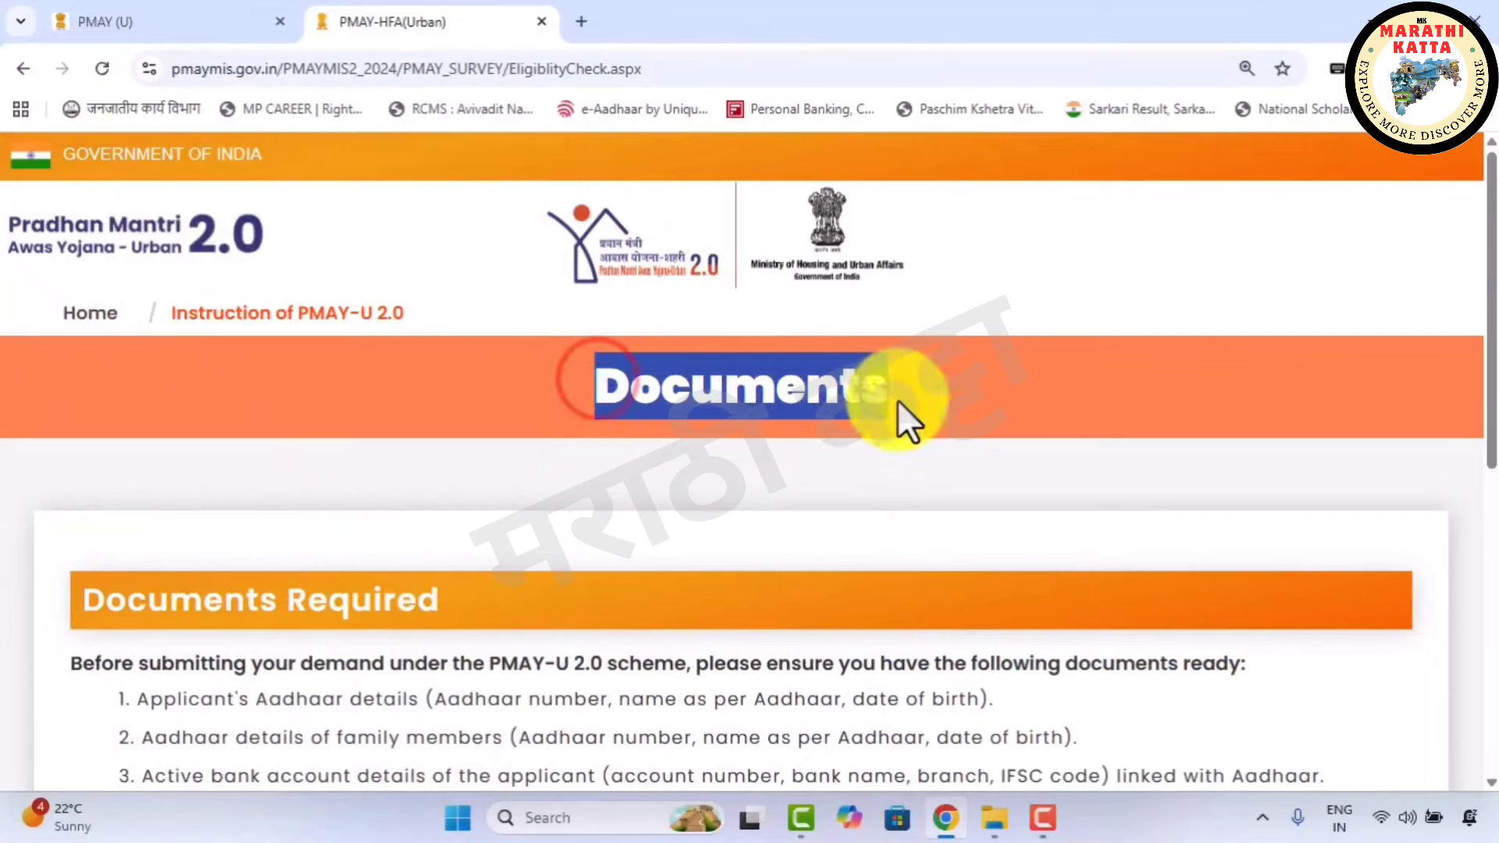
scroll(708, 509, down, 1)
scroll(227, 495, down, 6)
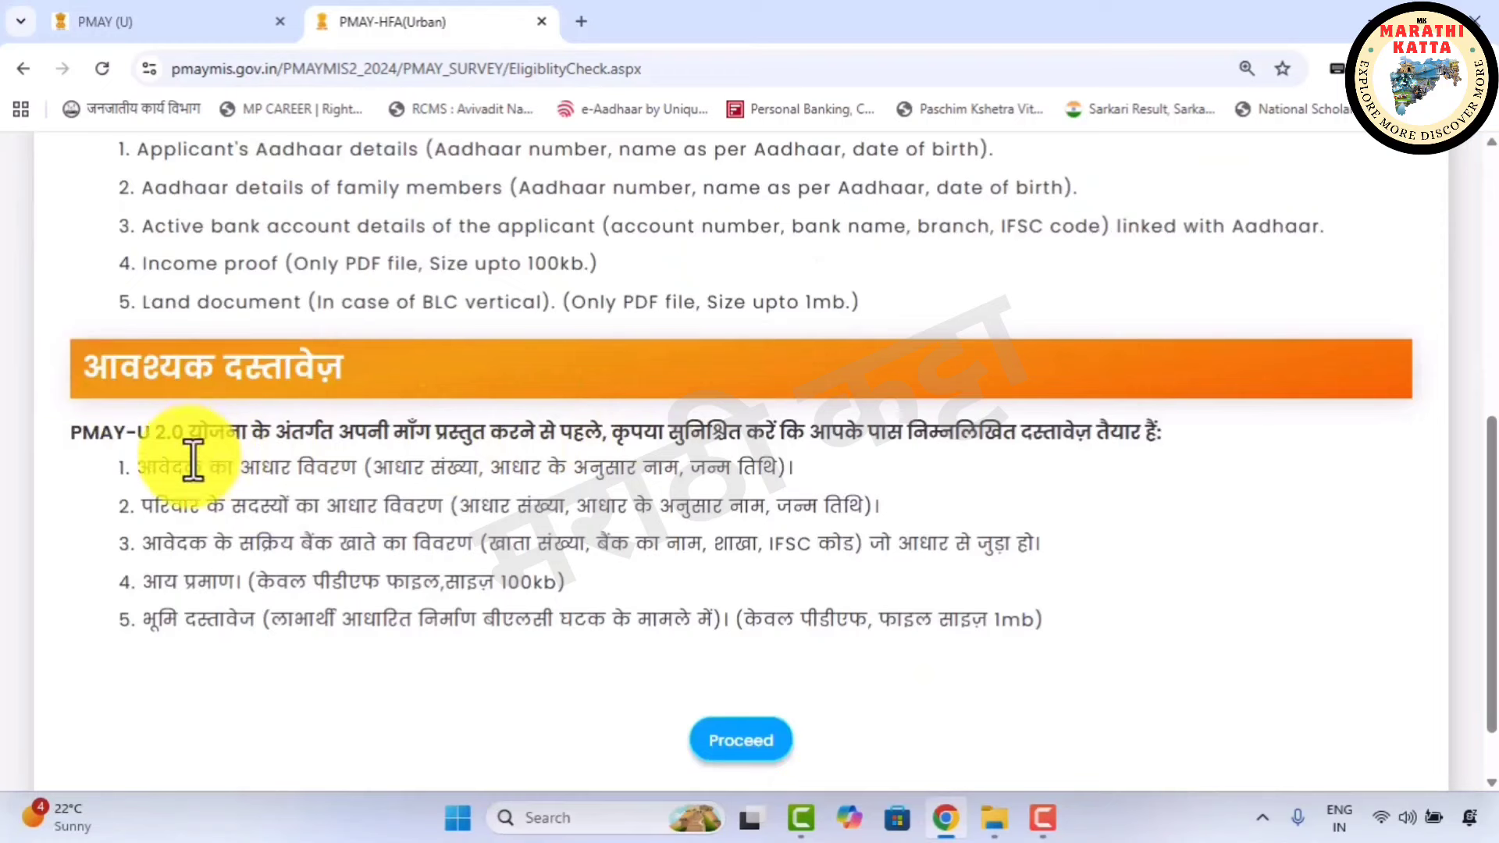
drag(141, 471, 426, 480)
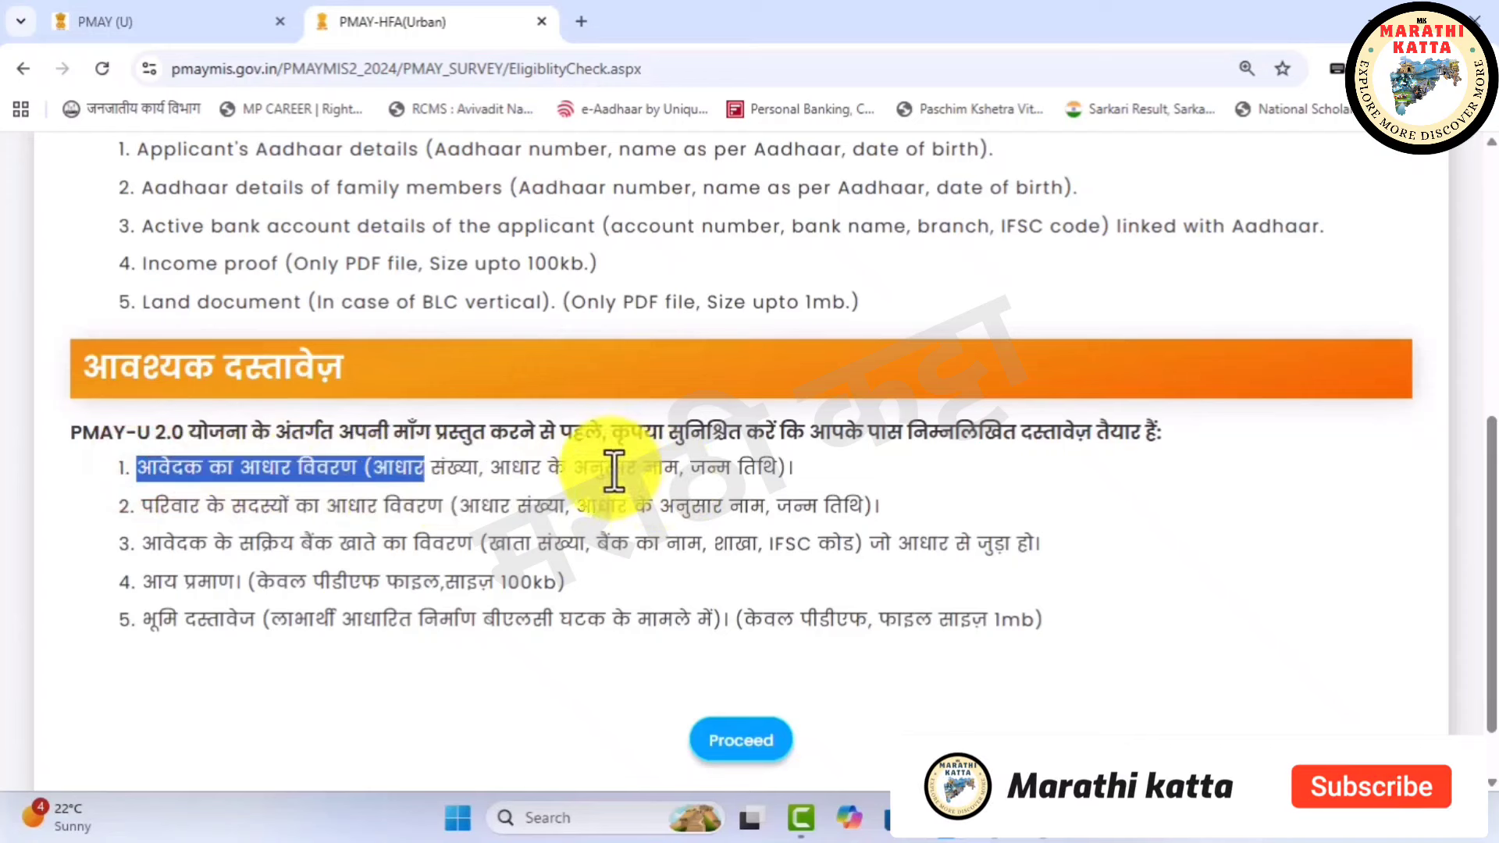
drag(492, 470, 642, 473)
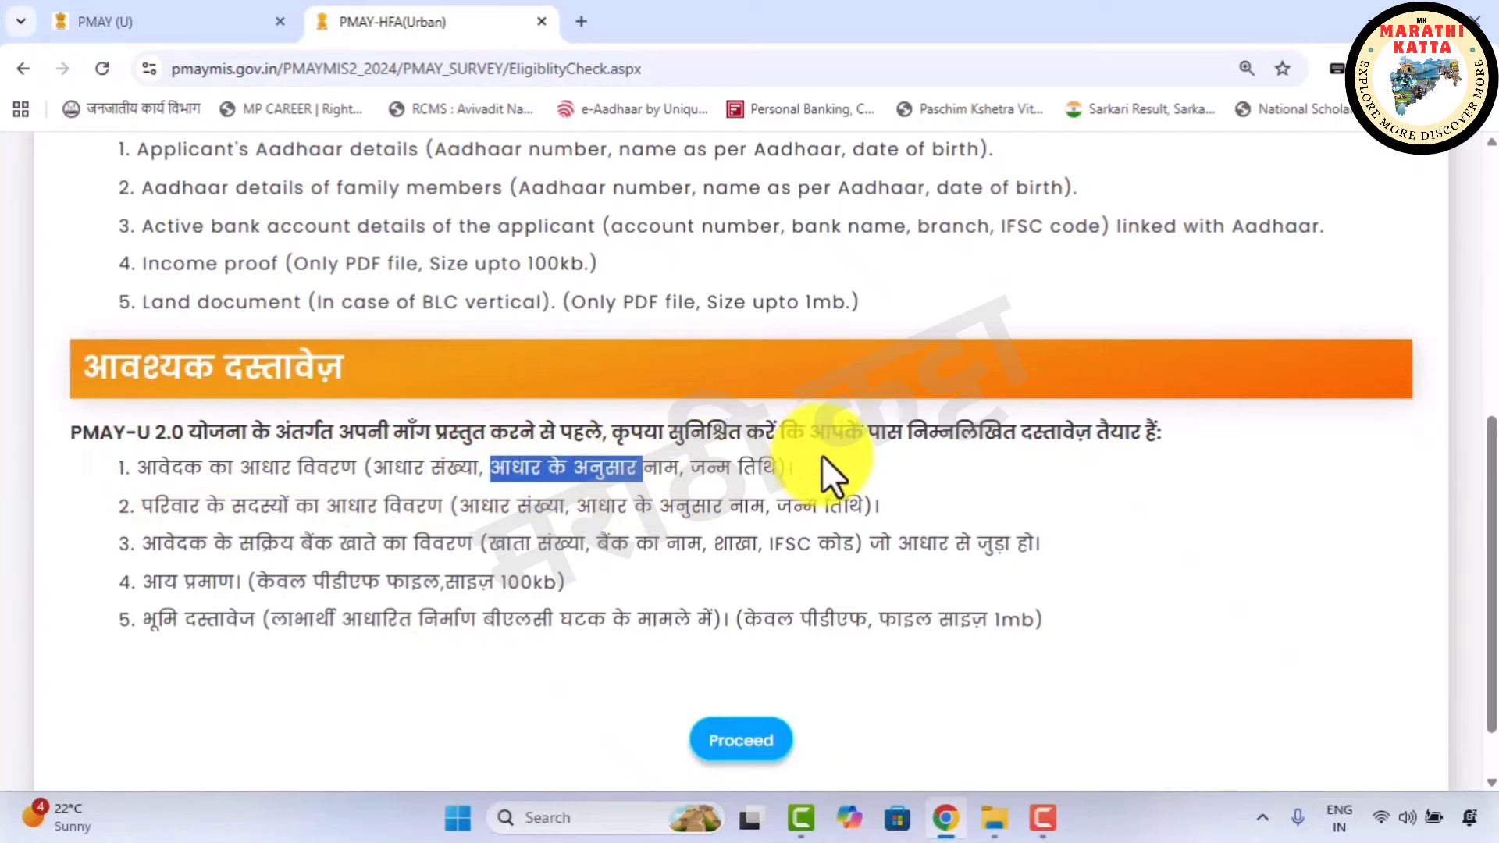
drag(141, 506, 596, 545)
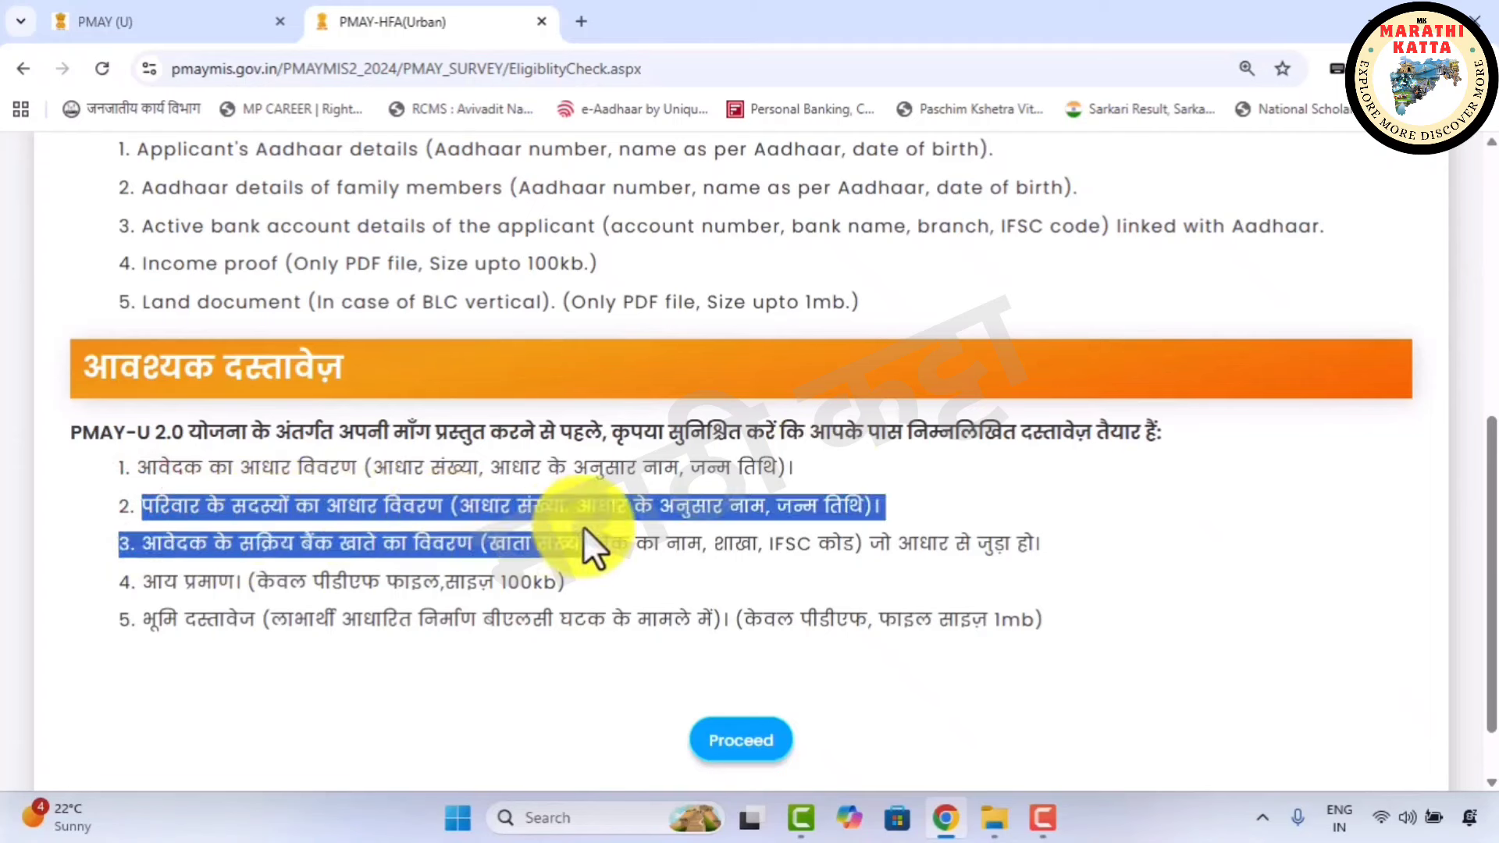
drag(143, 582, 587, 592)
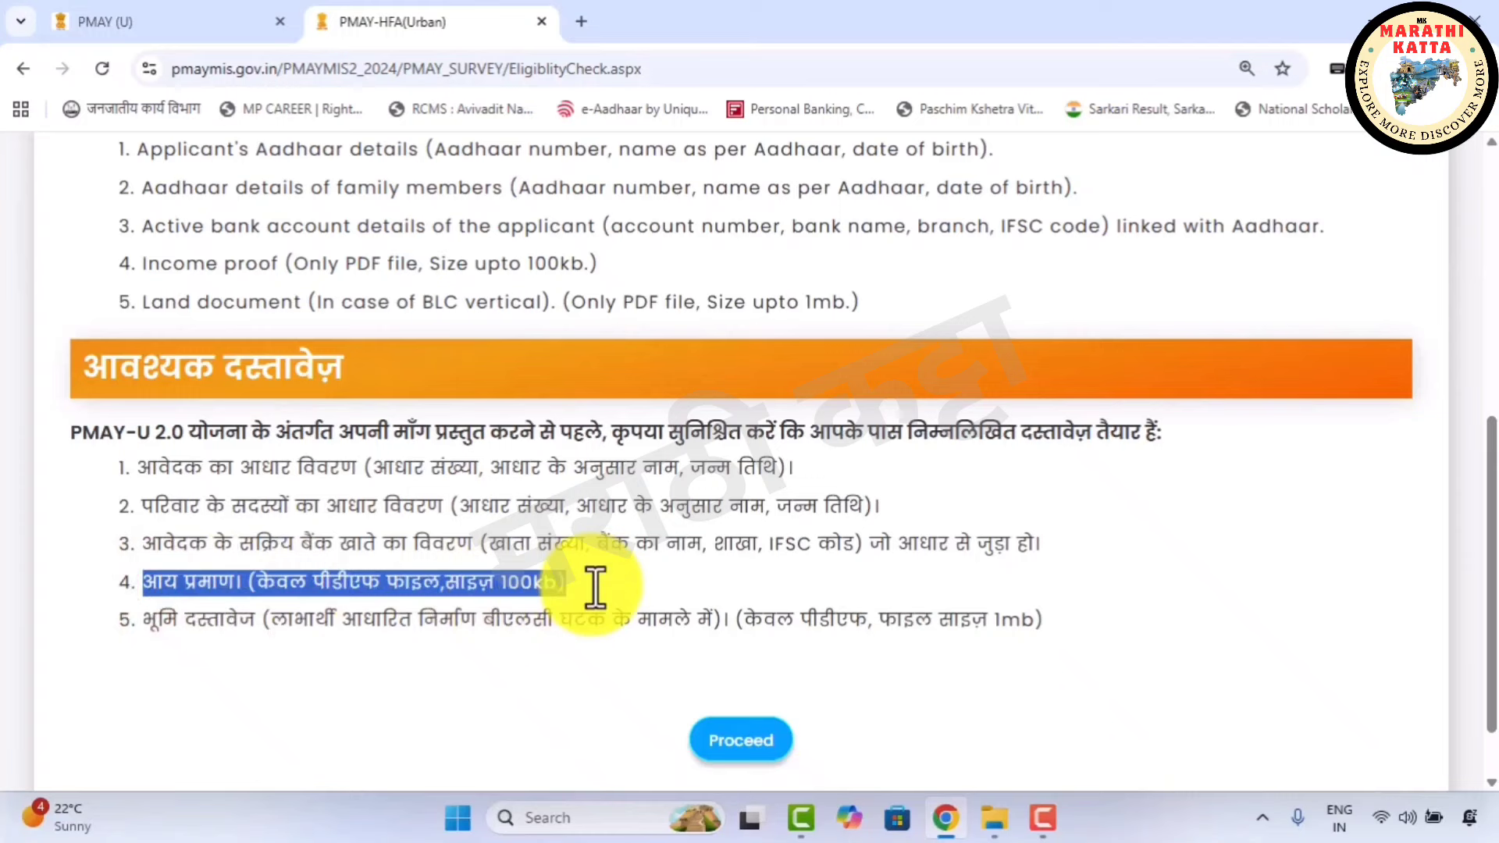
click(595, 587)
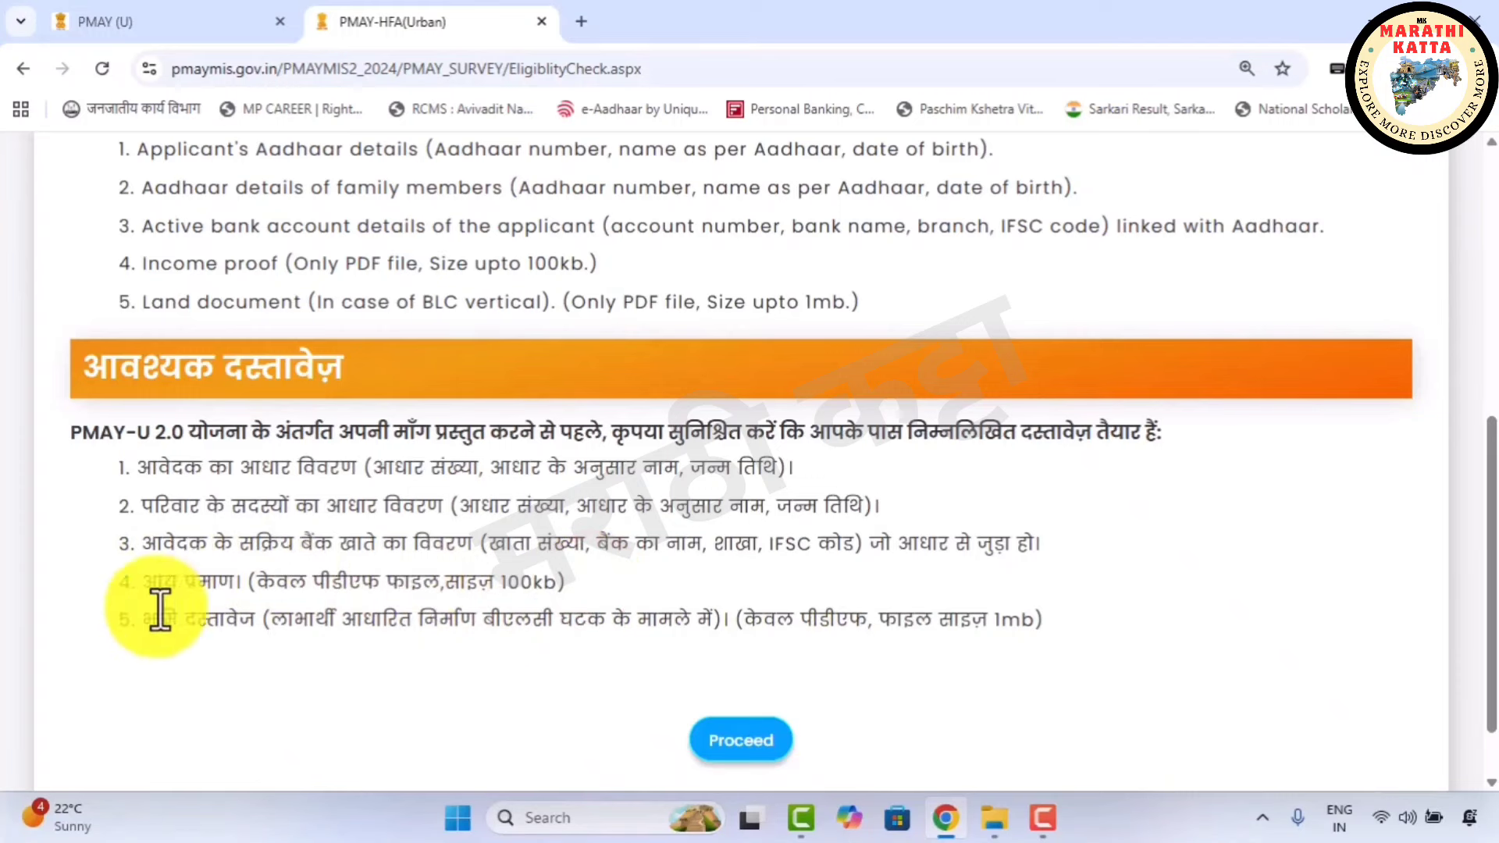
drag(142, 622, 690, 633)
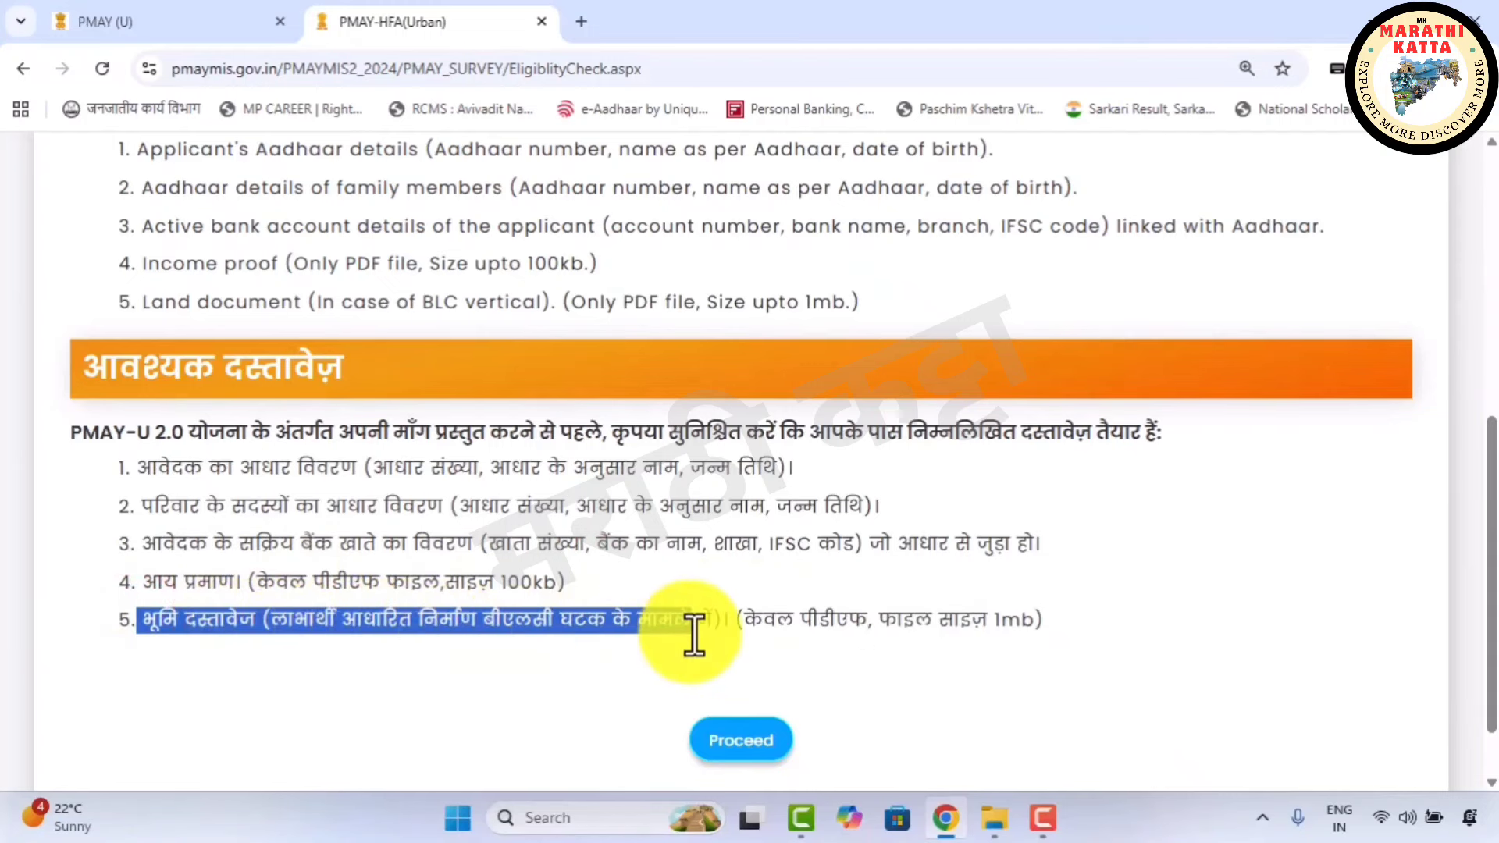
click(1084, 623)
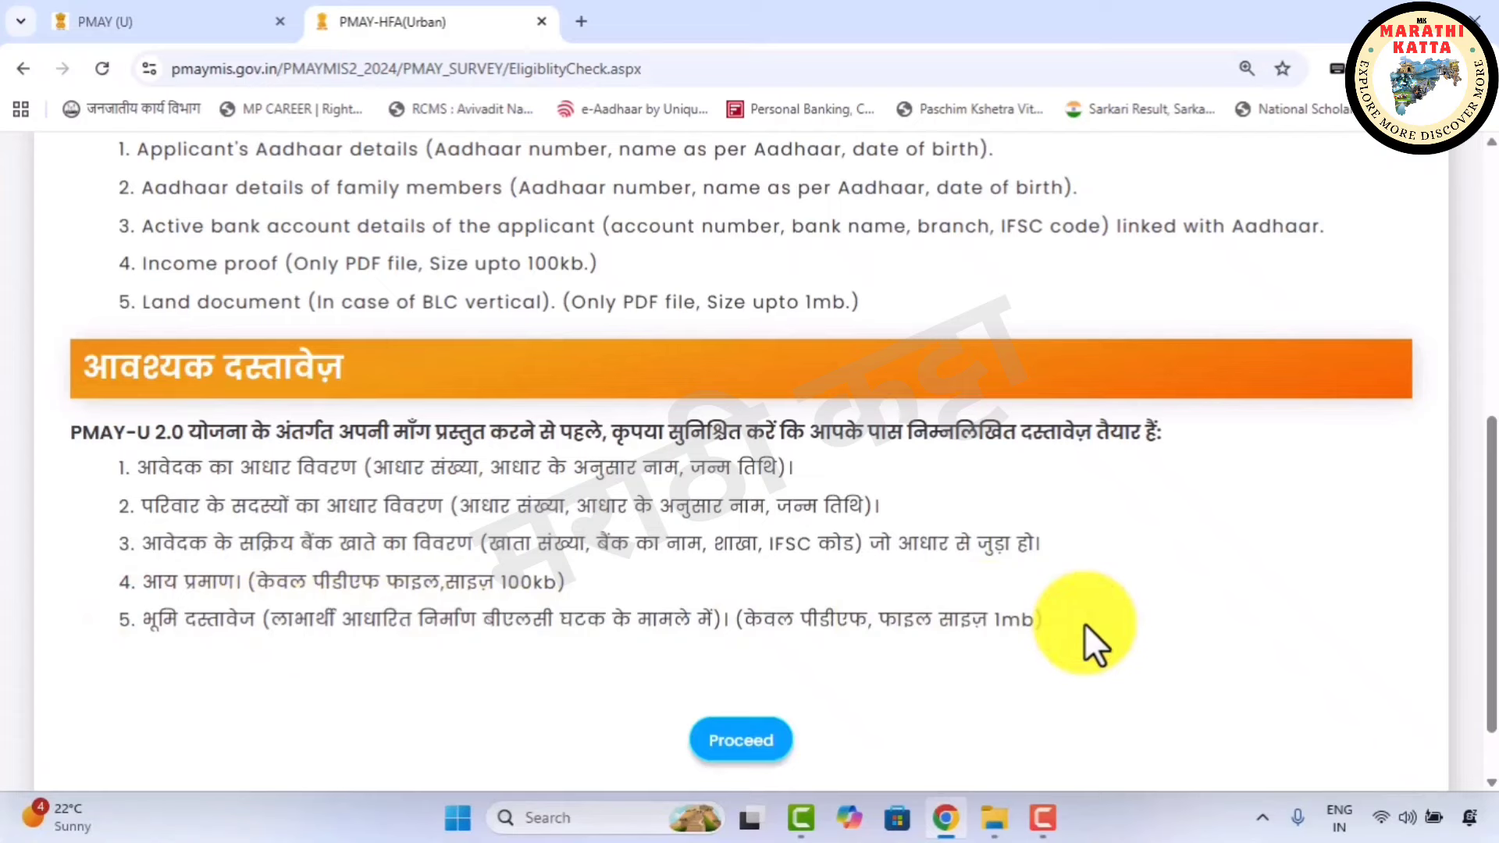
click(740, 742)
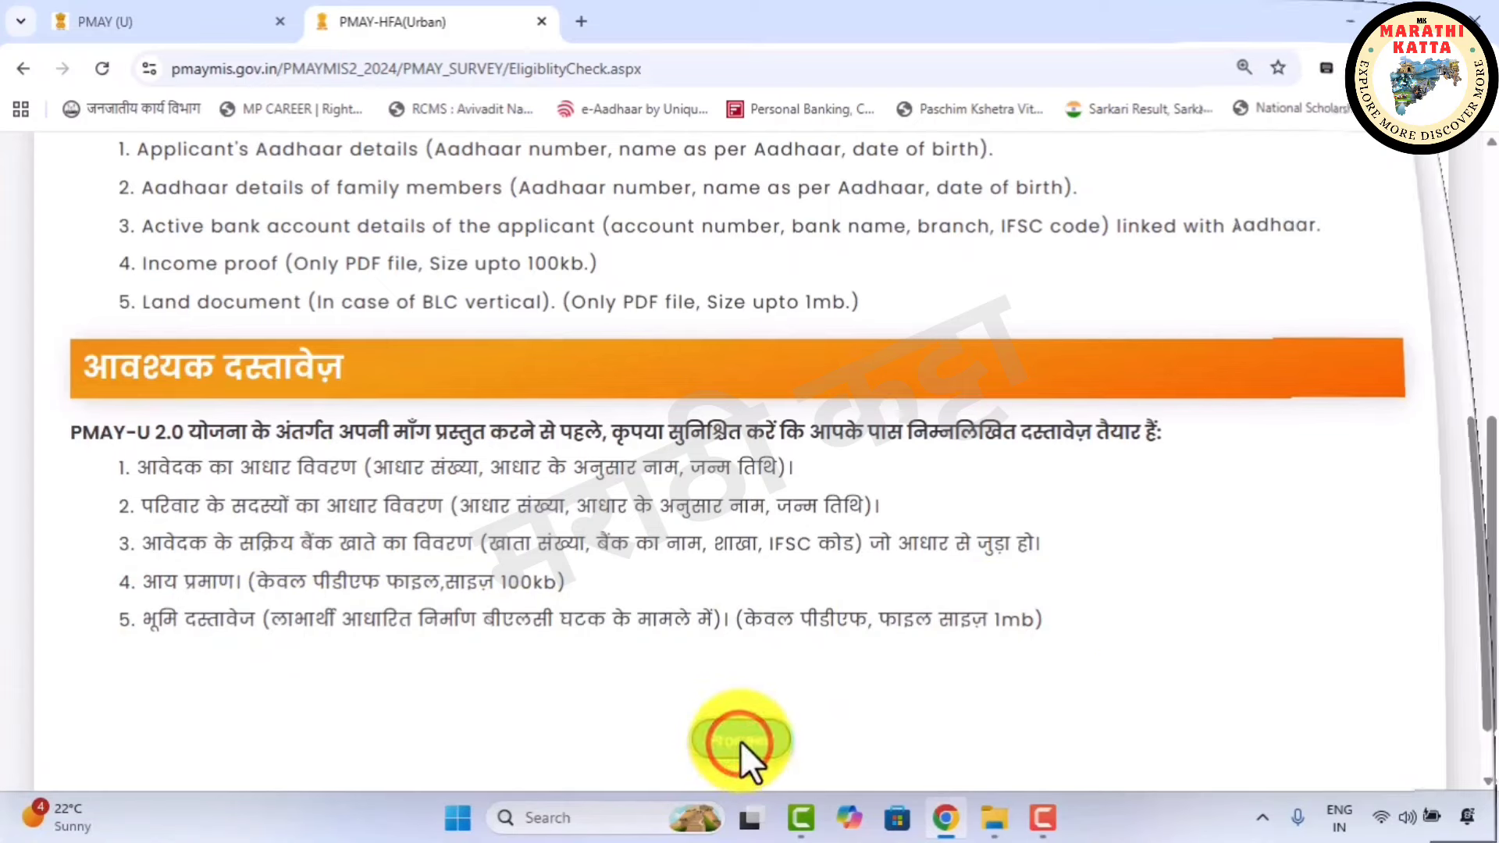
Fill in the eligibility form with state Madhya Pradesh, household annual income 36000 and vertical Beneficiary Led Construction
scroll(781, 562, up, 2)
scroll(789, 540, up, 4)
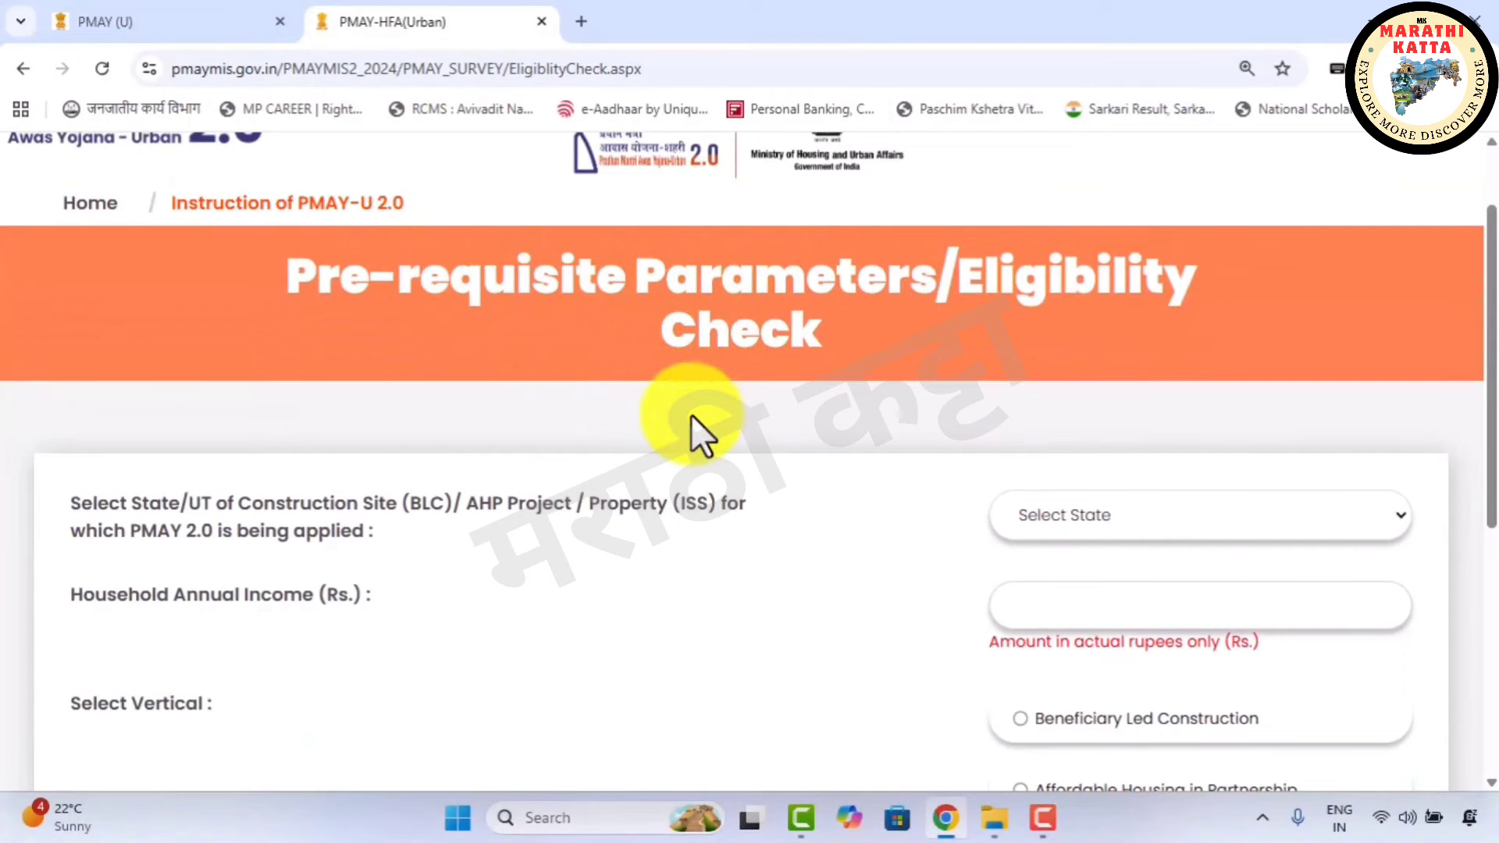
scroll(691, 415, up, 2)
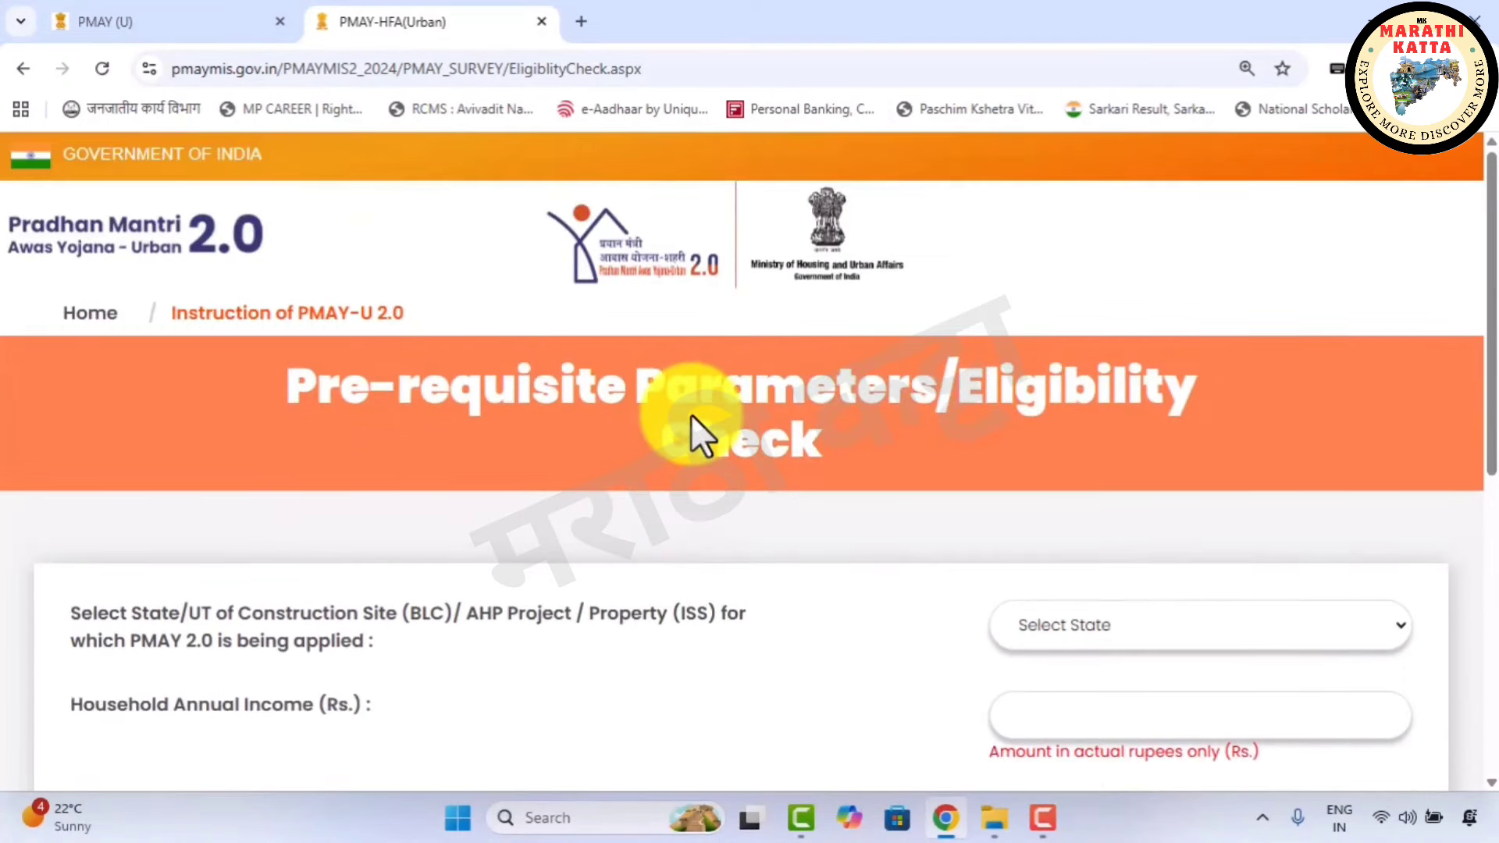
scroll(691, 414, down, 2)
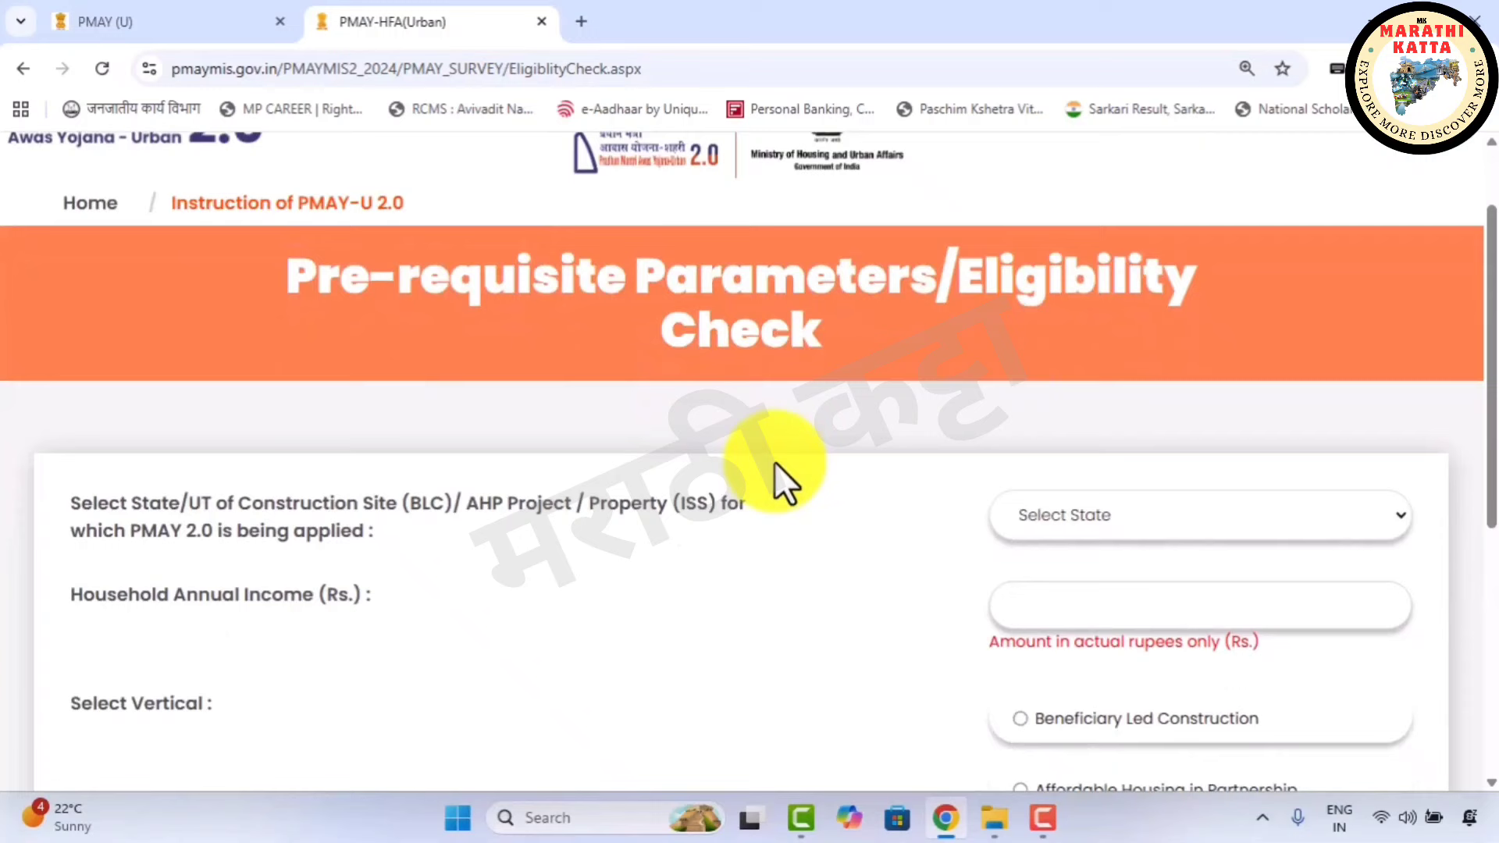
click(1065, 512)
scroll(1104, 333, down, 1)
click(1052, 605)
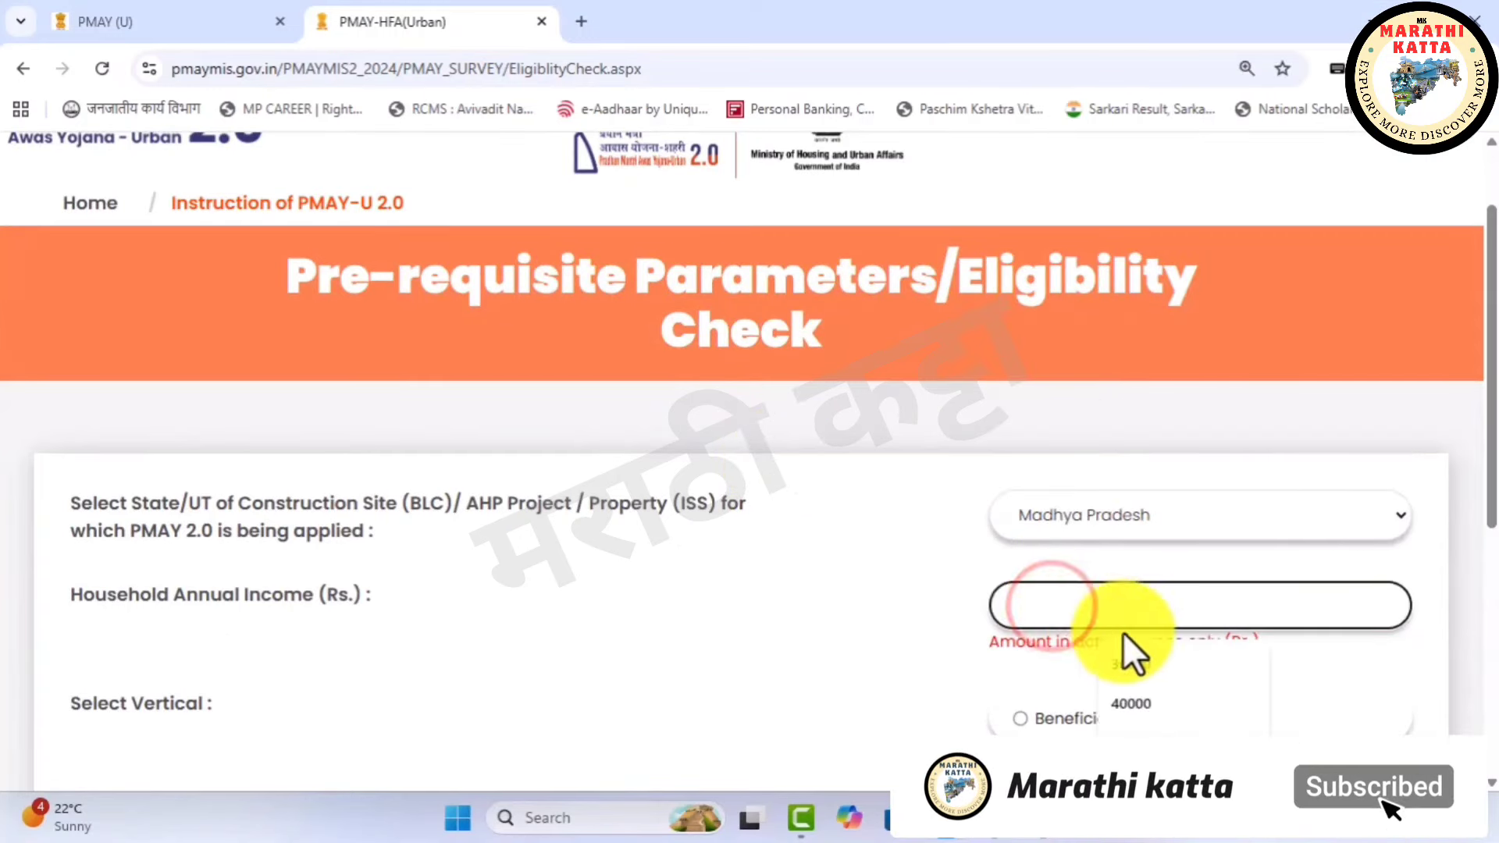
click(1145, 662)
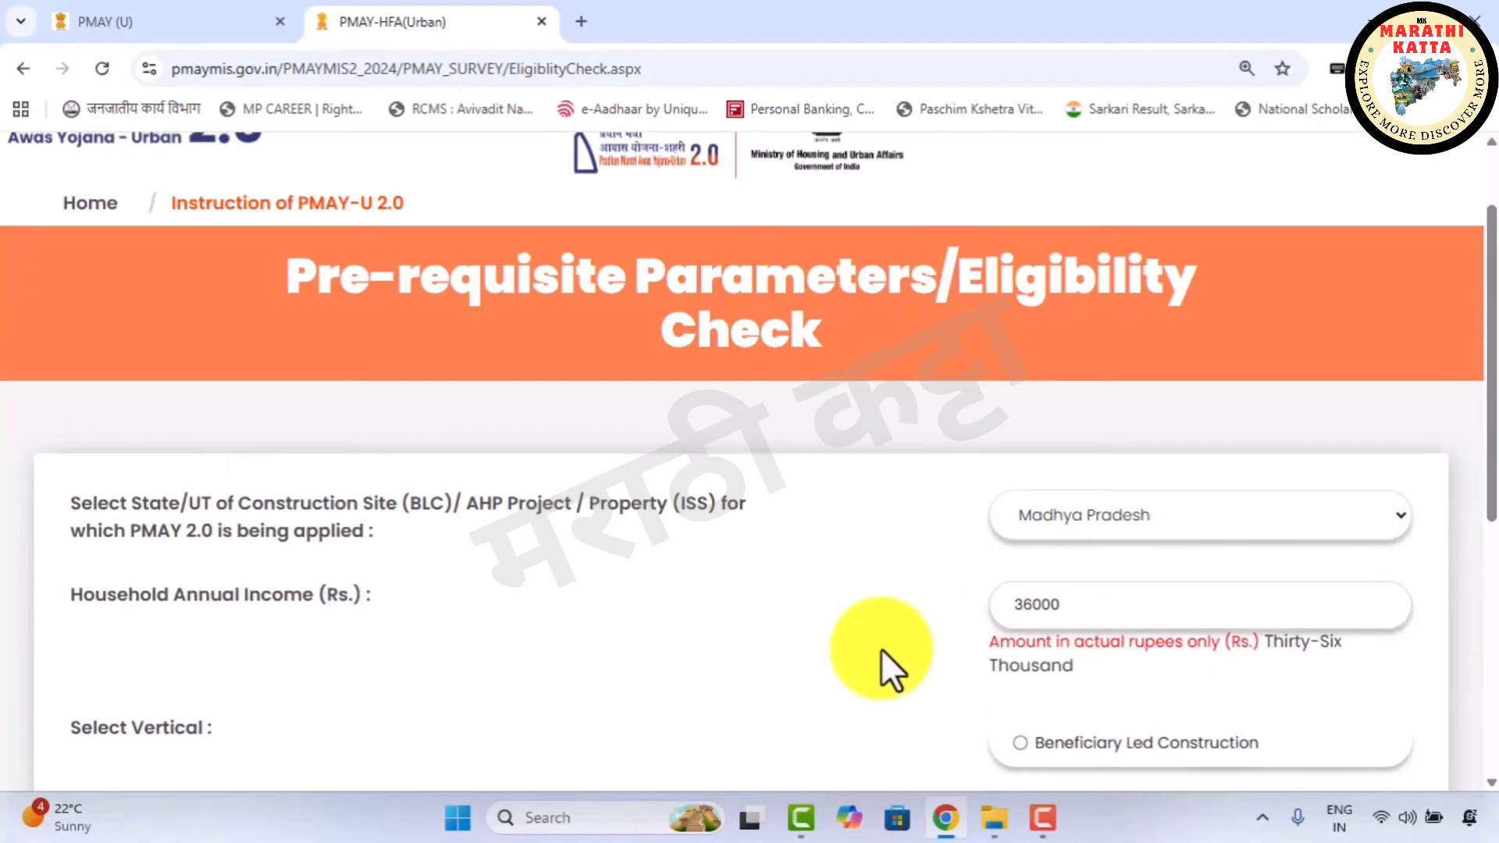
scroll(234, 642, down, 2)
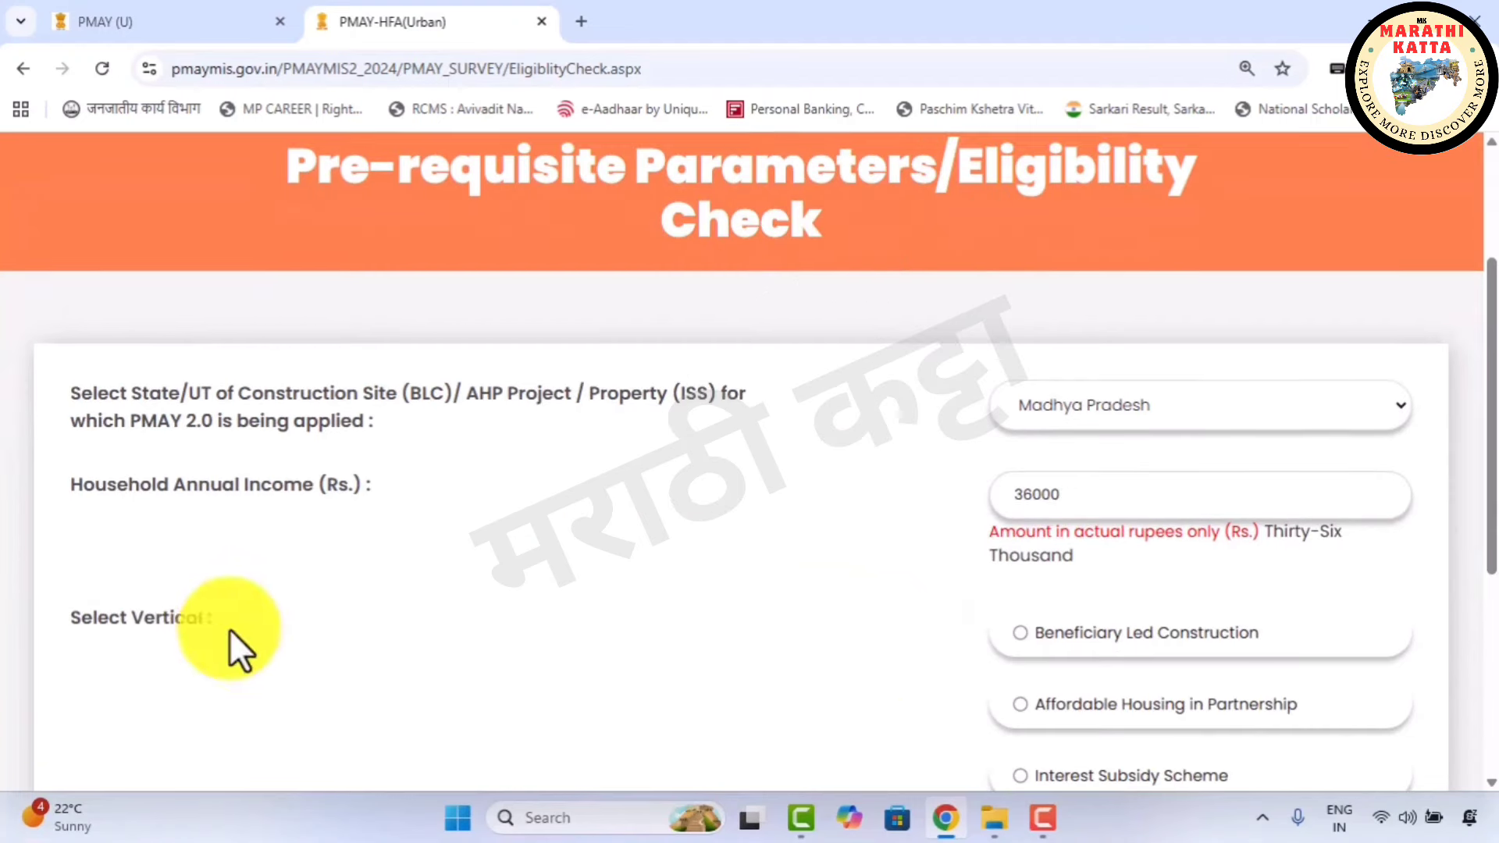
click(1014, 634)
Answer NO to owning a pucca house and to past housing scheme benefits, and run the eligibility check
scroll(970, 617, down, 1)
scroll(1121, 585, down, 2)
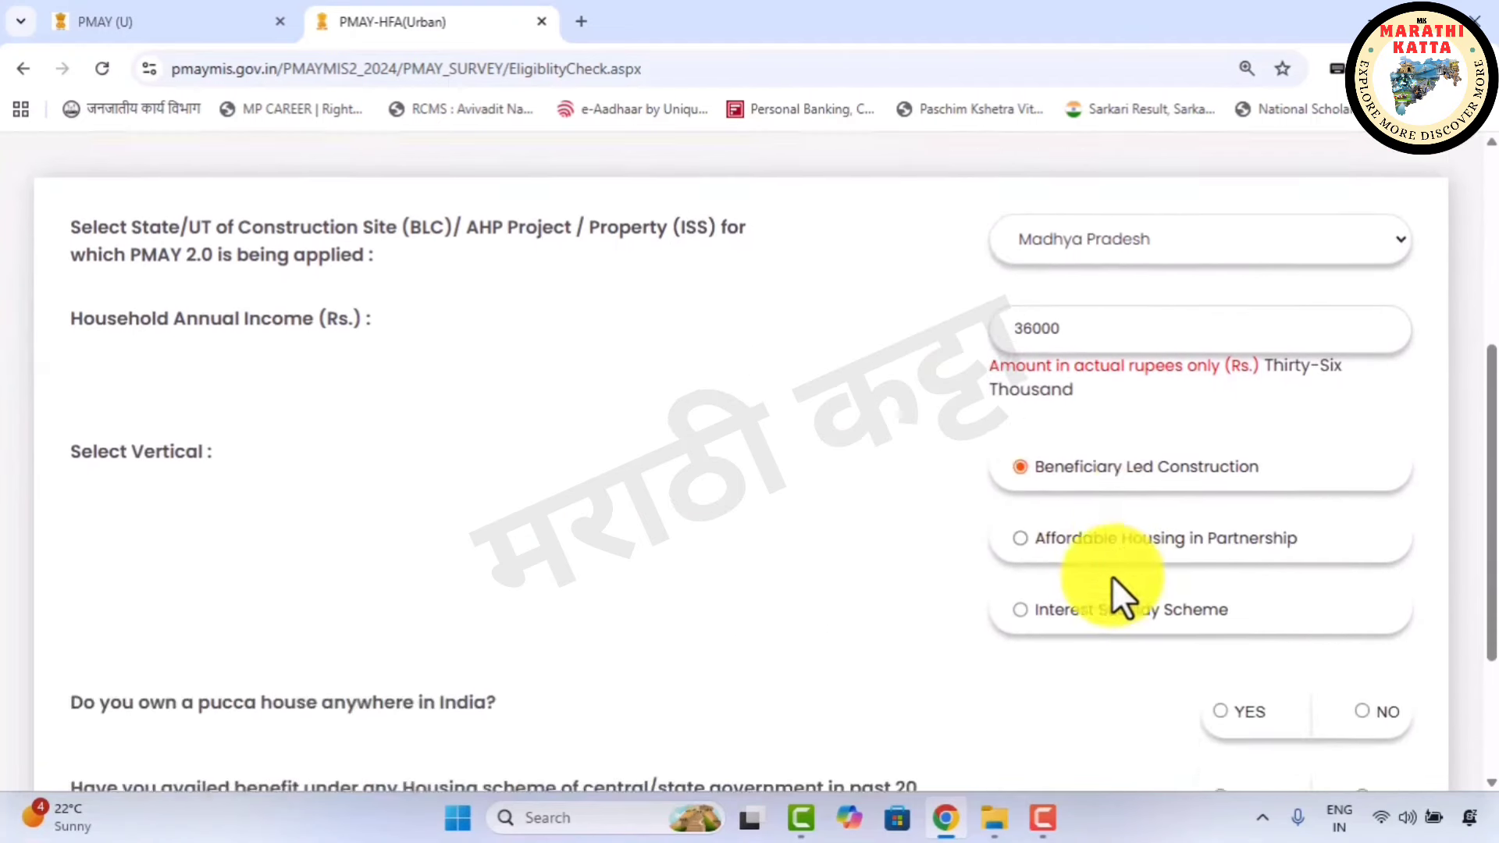
drag(77, 537, 503, 548)
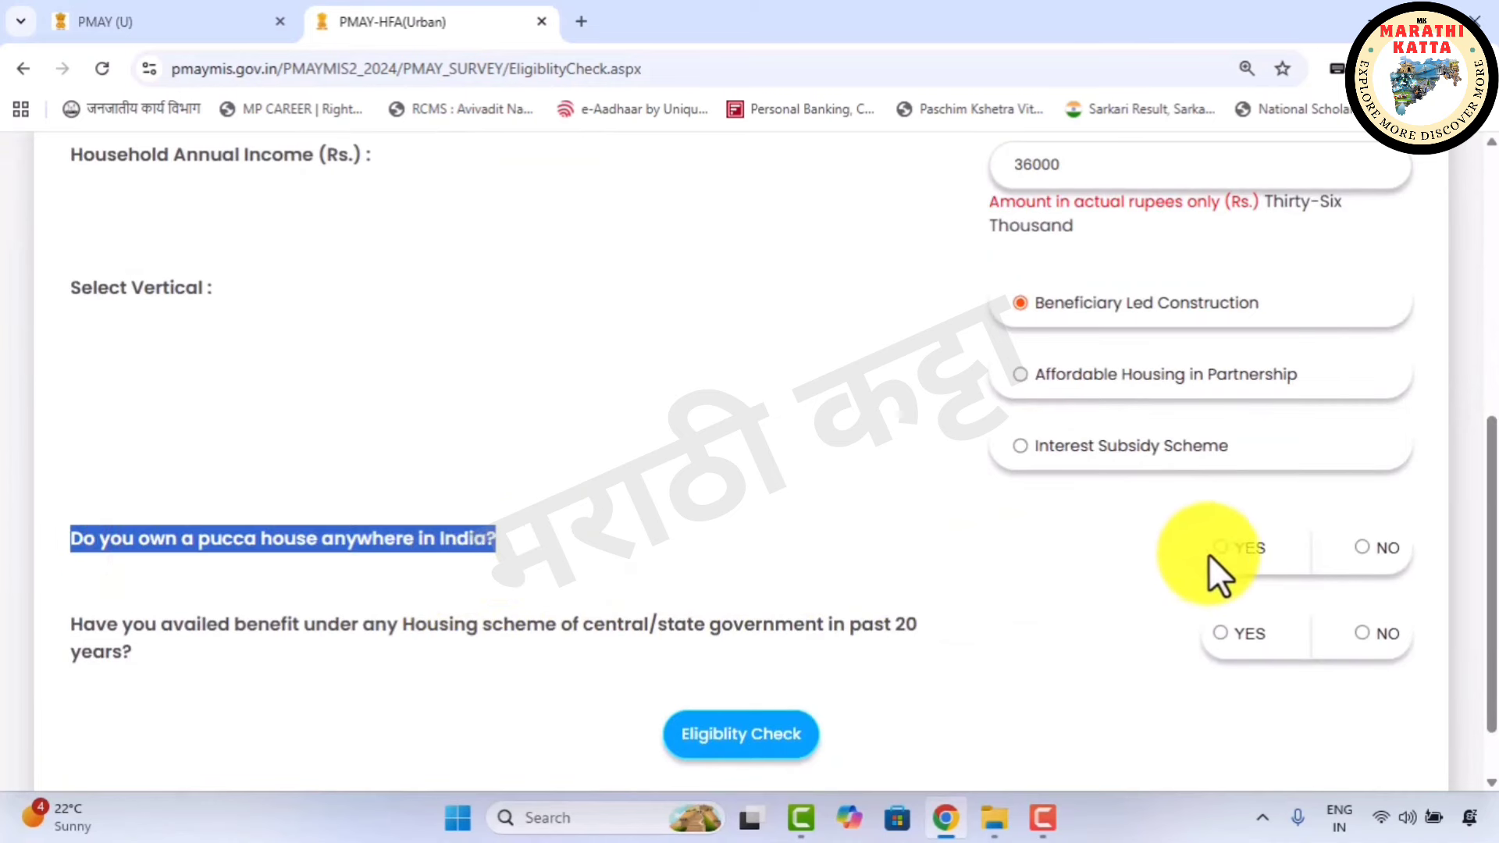
click(1365, 547)
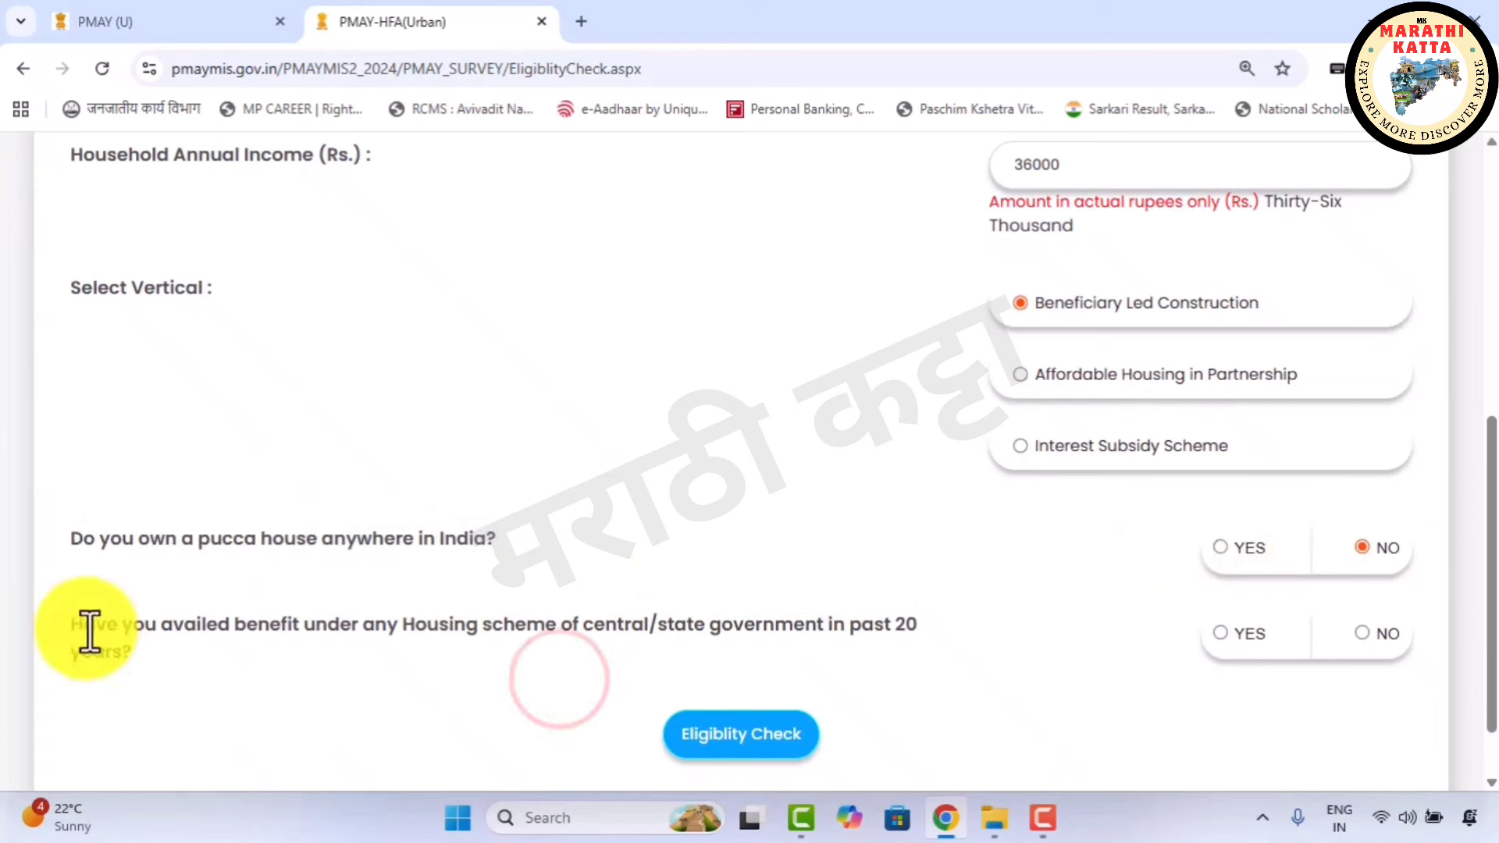
drag(69, 623, 884, 641)
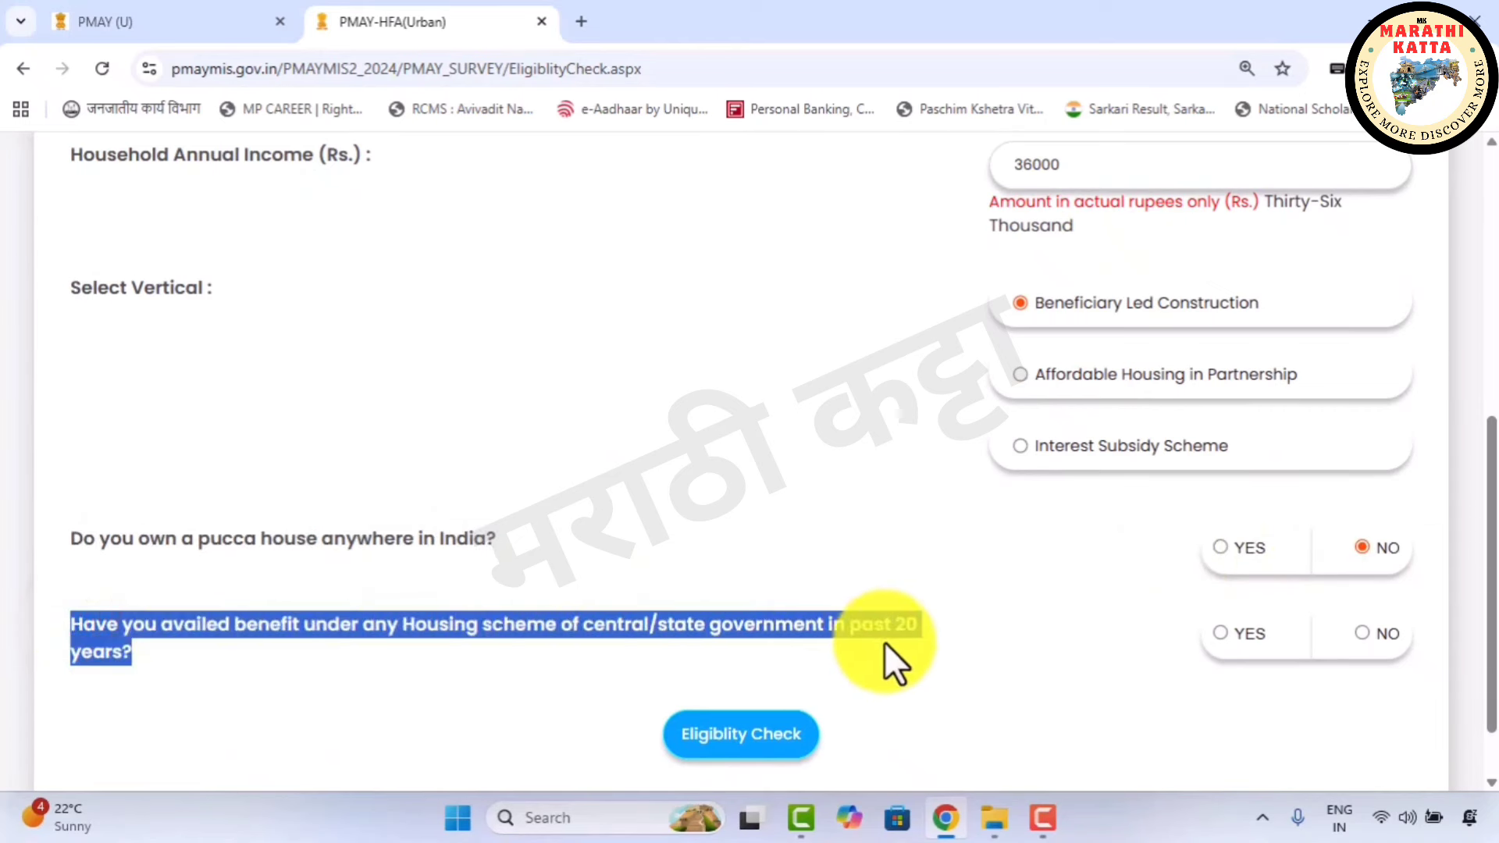
click(957, 644)
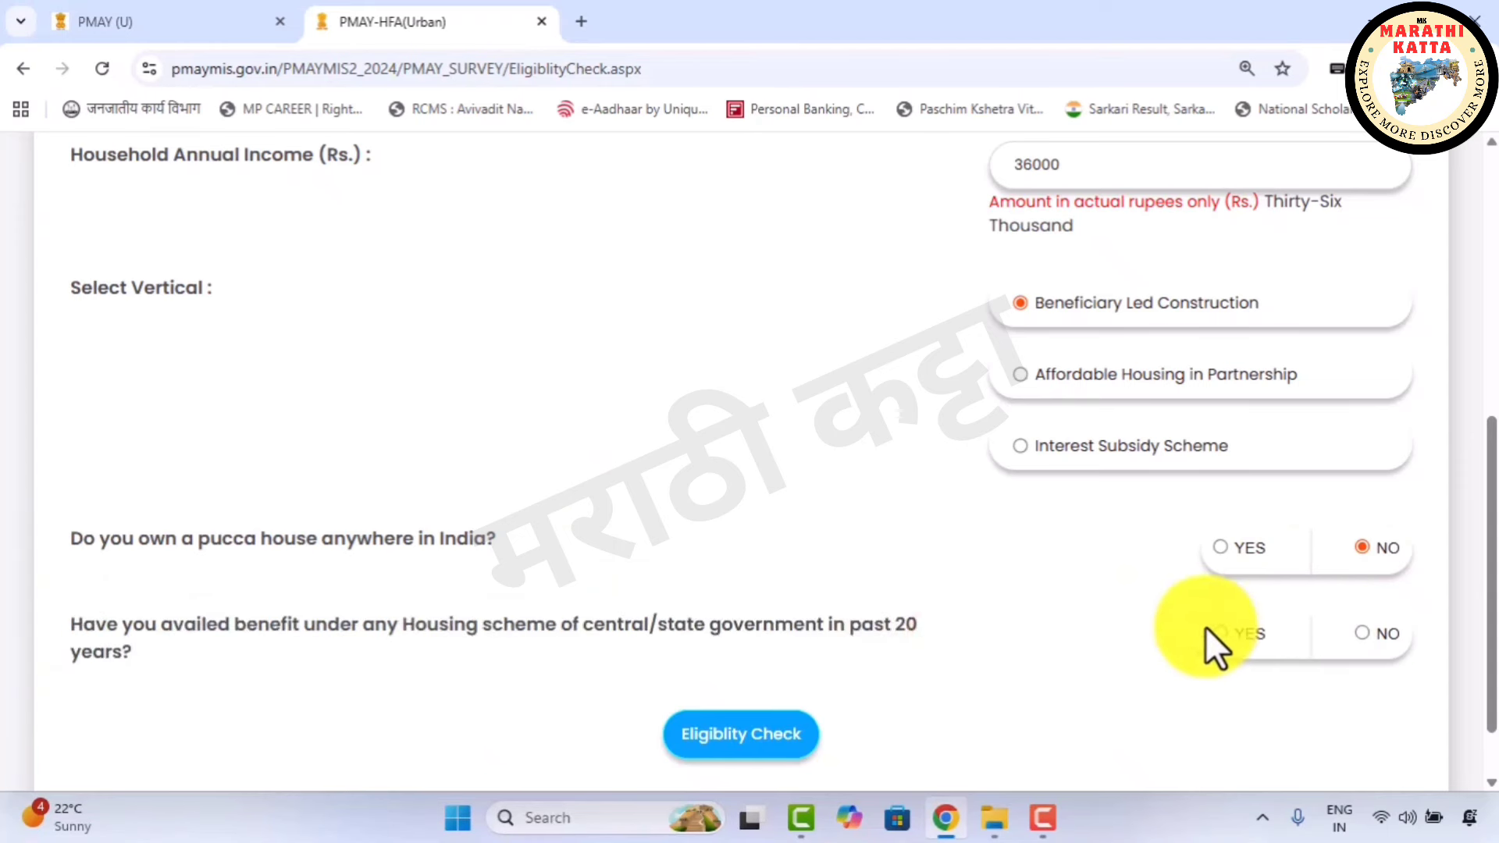
click(1359, 634)
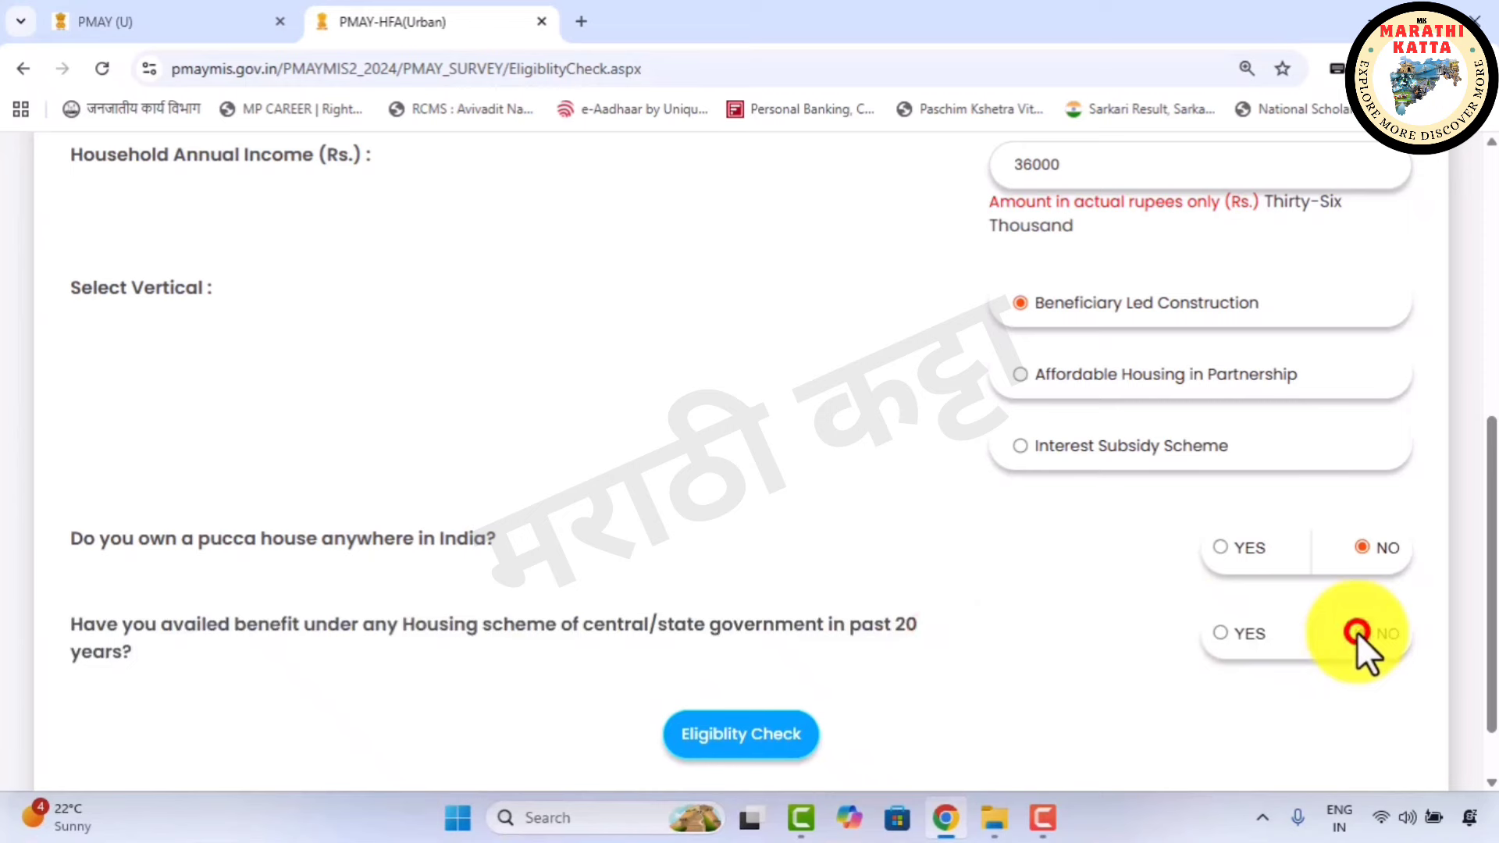
click(730, 737)
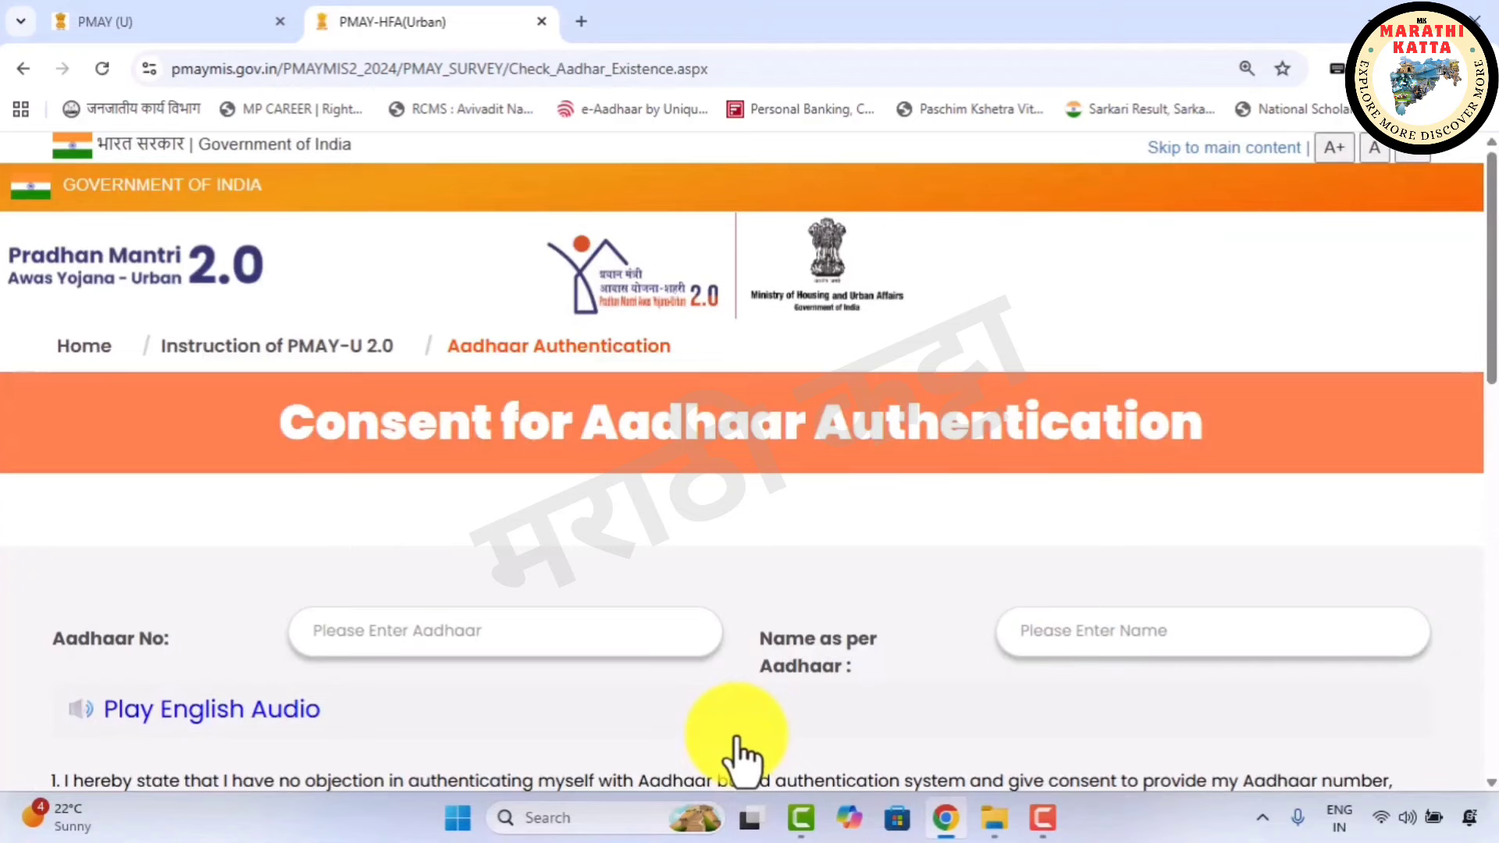
Examine the Aadhaar number and name-as-per-Aadhaar fields of the Aadhaar authentication consent form
triple_click(338, 401)
scroll(341, 508, down, 1)
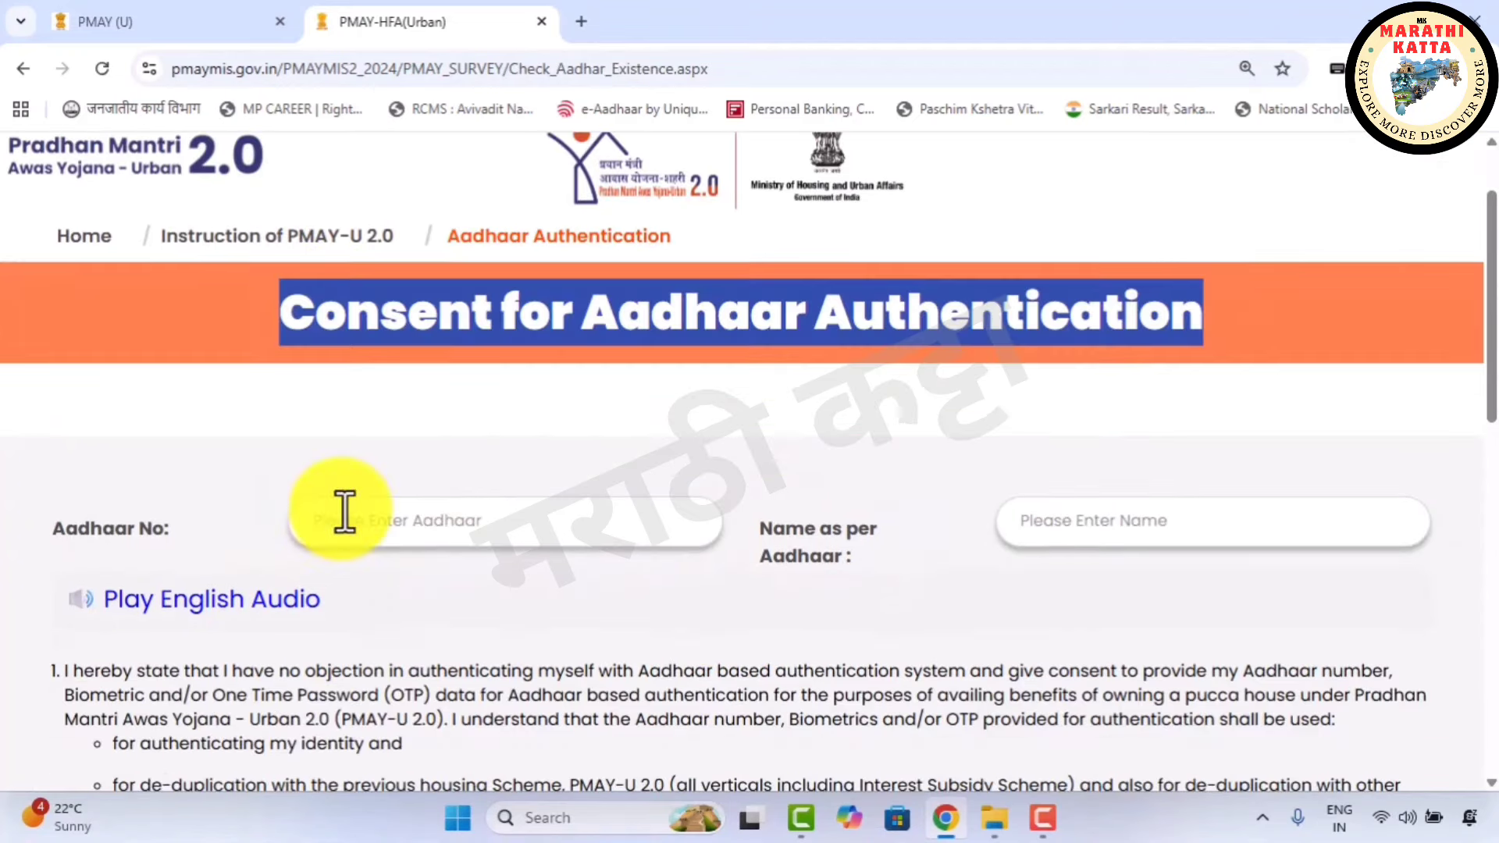
scroll(349, 515, down, 1)
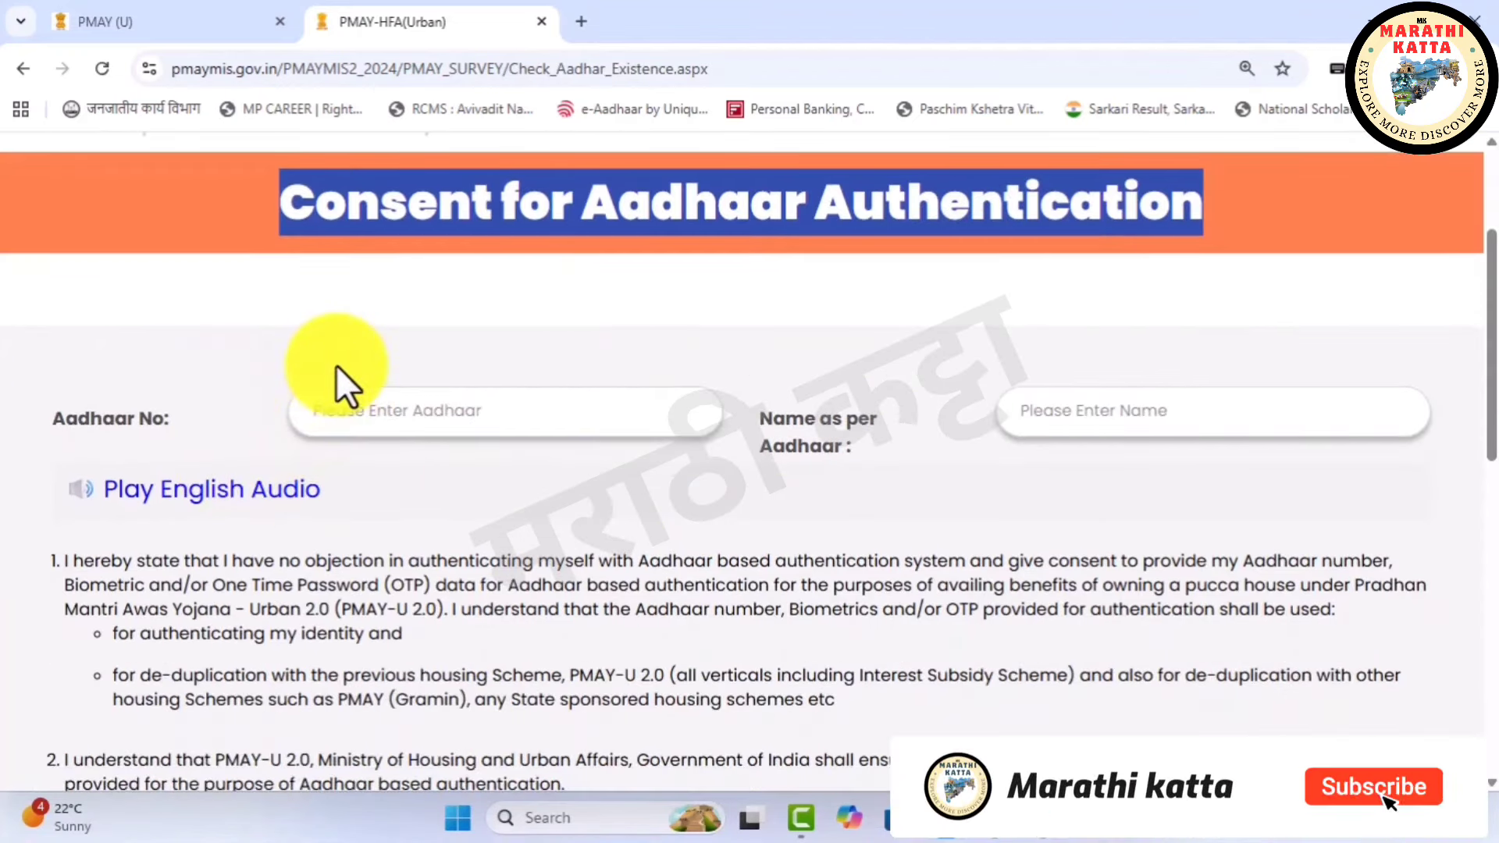
drag(60, 421, 382, 433)
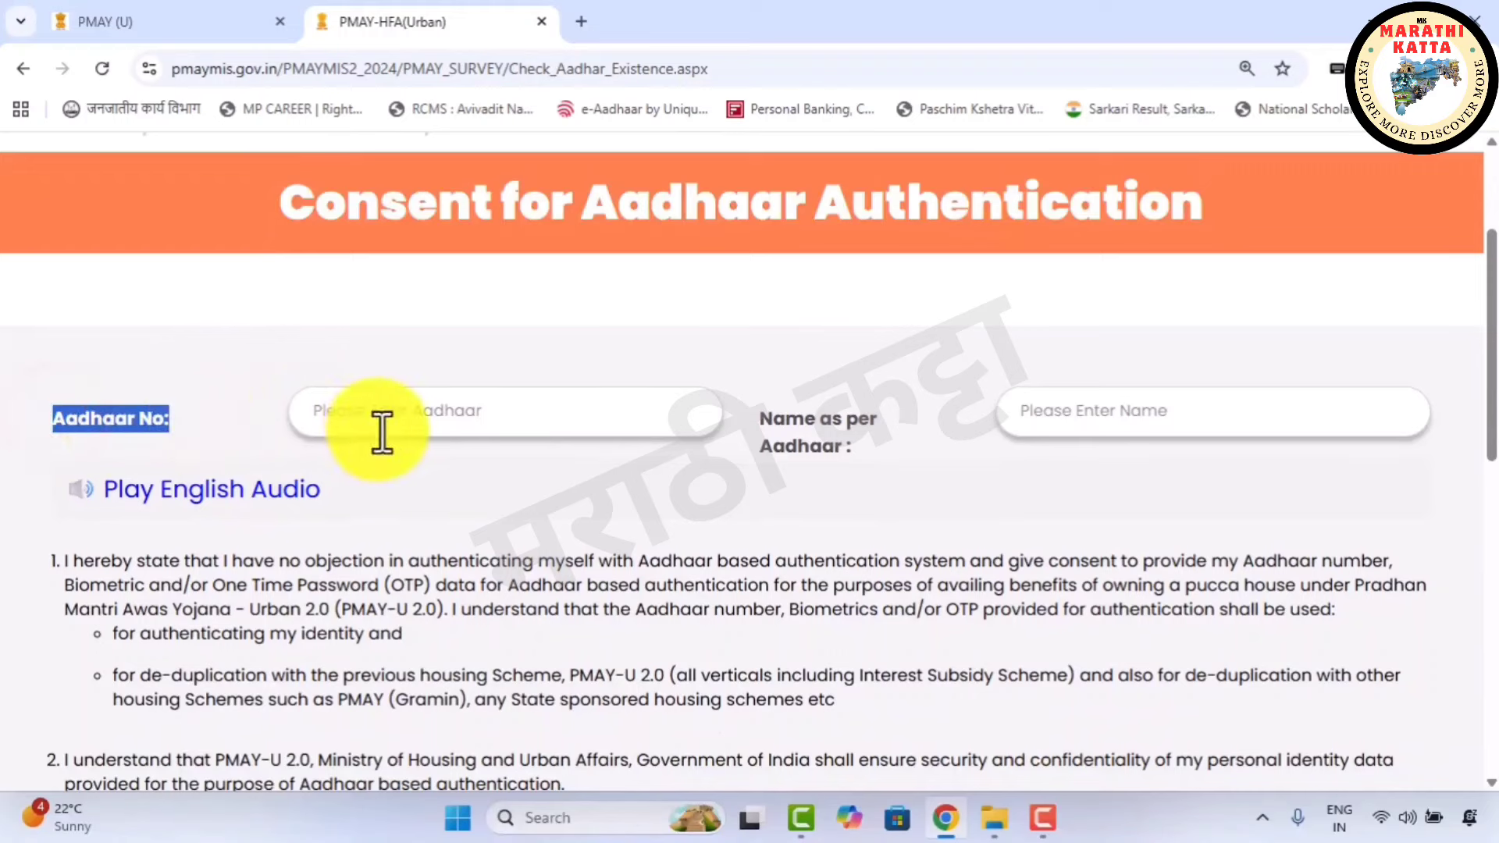
click(377, 421)
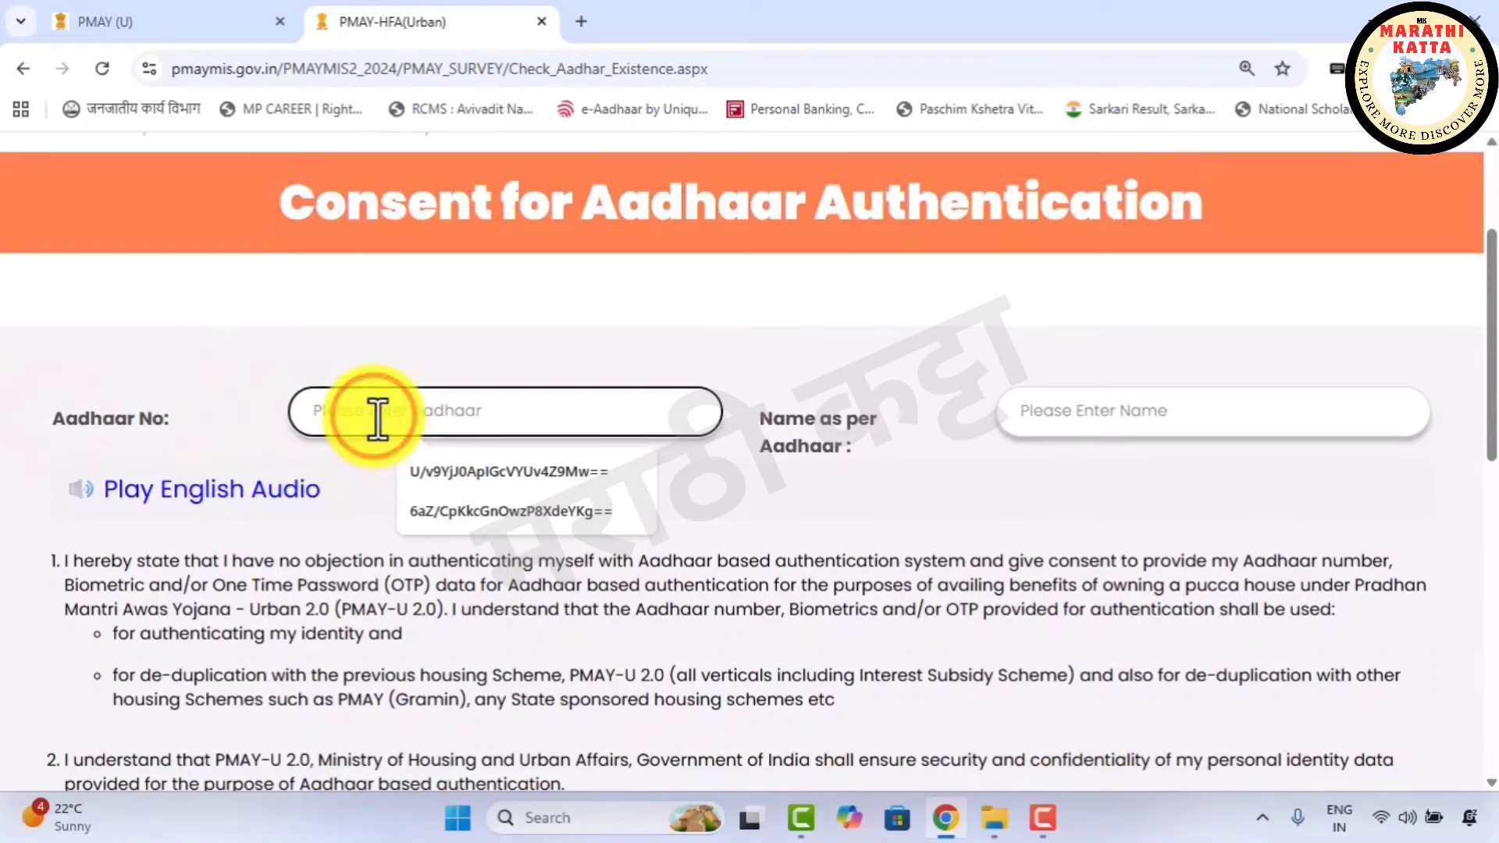
drag(767, 409, 1069, 422)
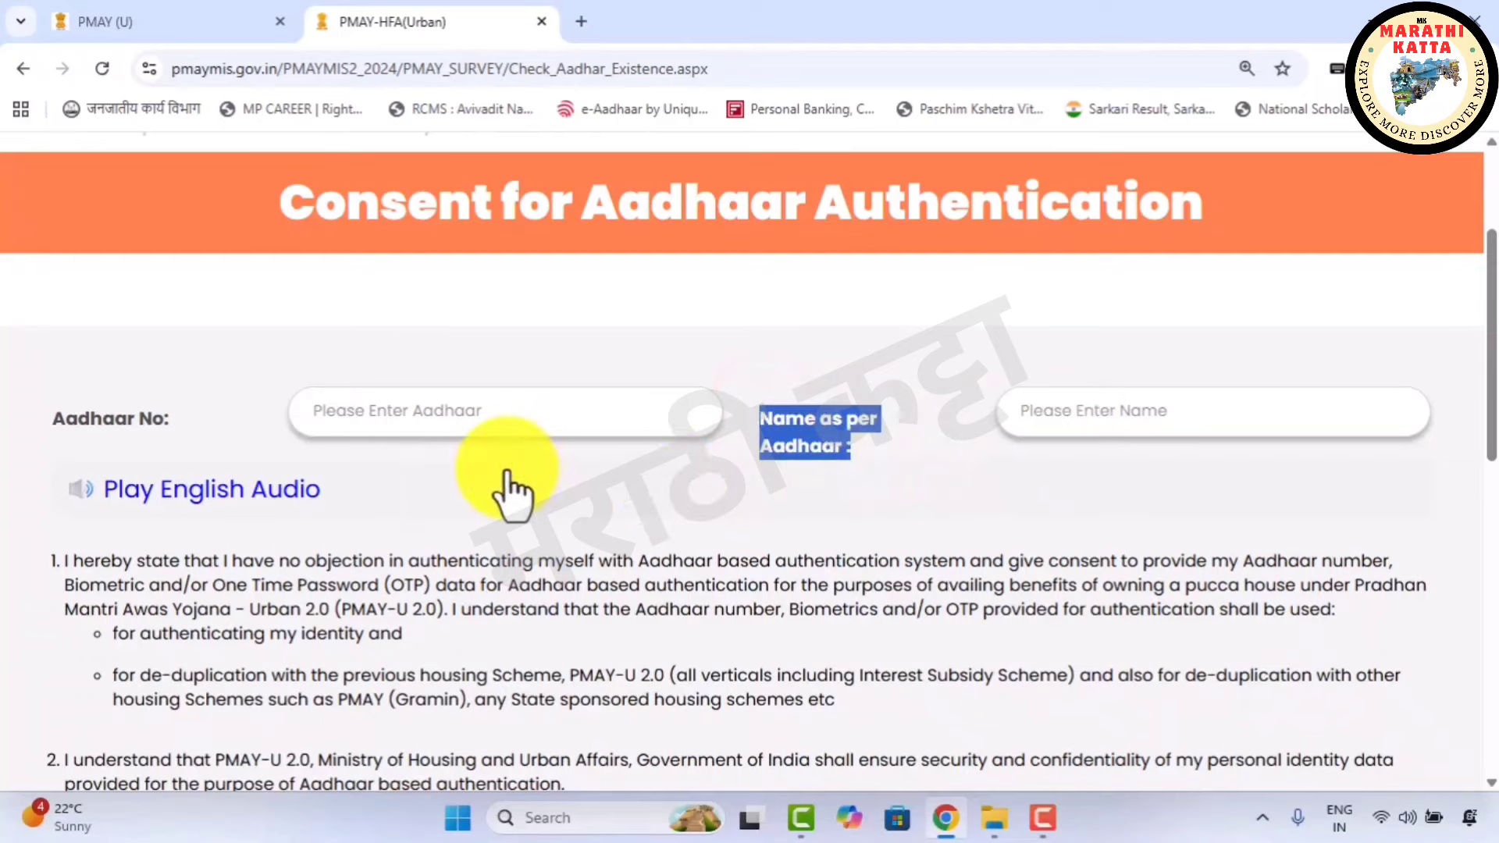
Generate the Aadhaar OTP with the consent to share Aadhaar ticked, enter the received verification code and submit it
scroll(508, 495, down, 4)
scroll(508, 495, down, 7)
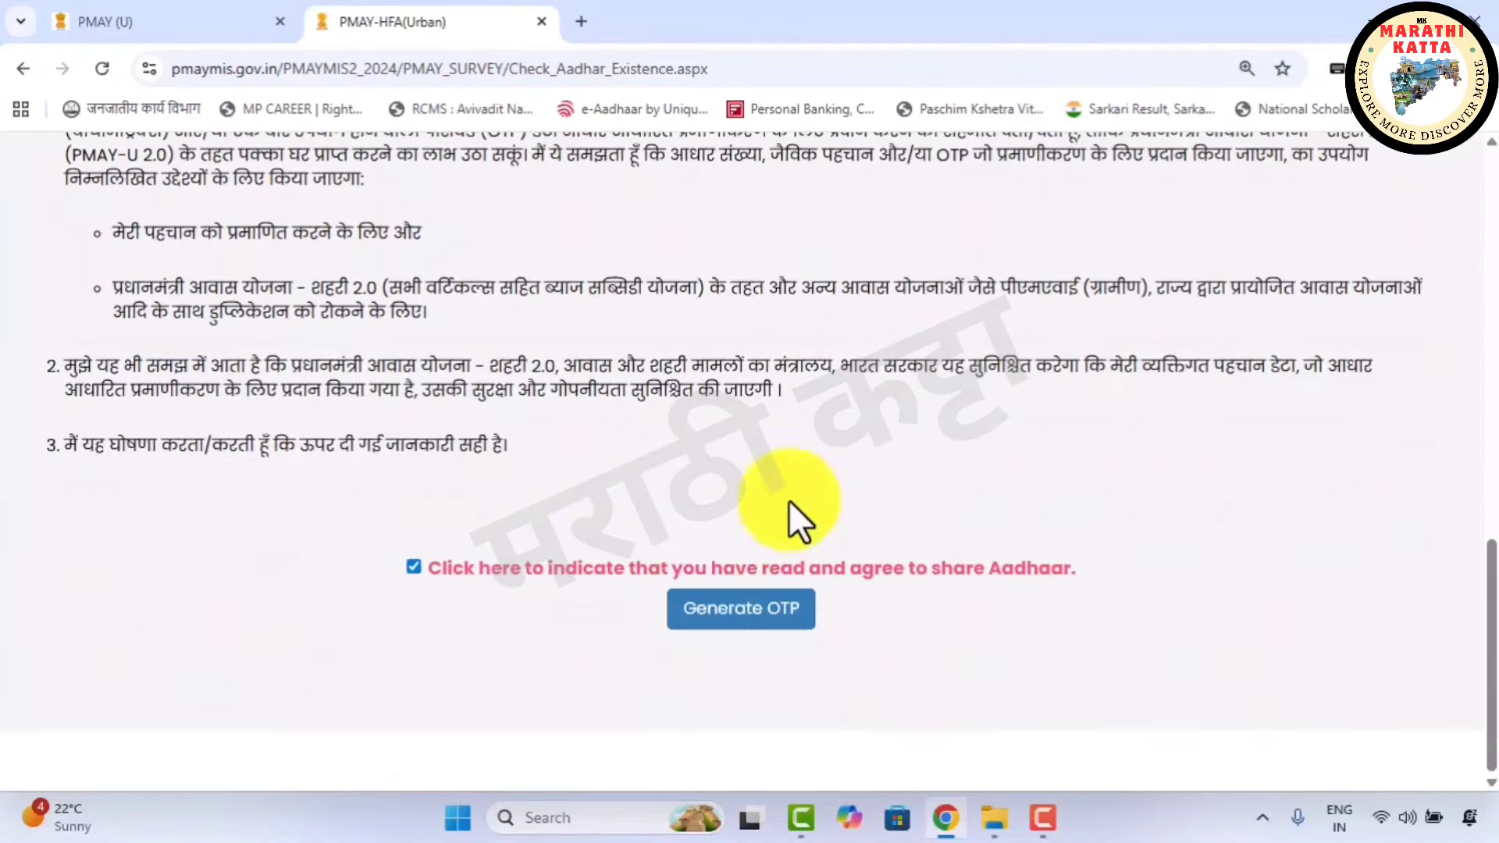
click(728, 616)
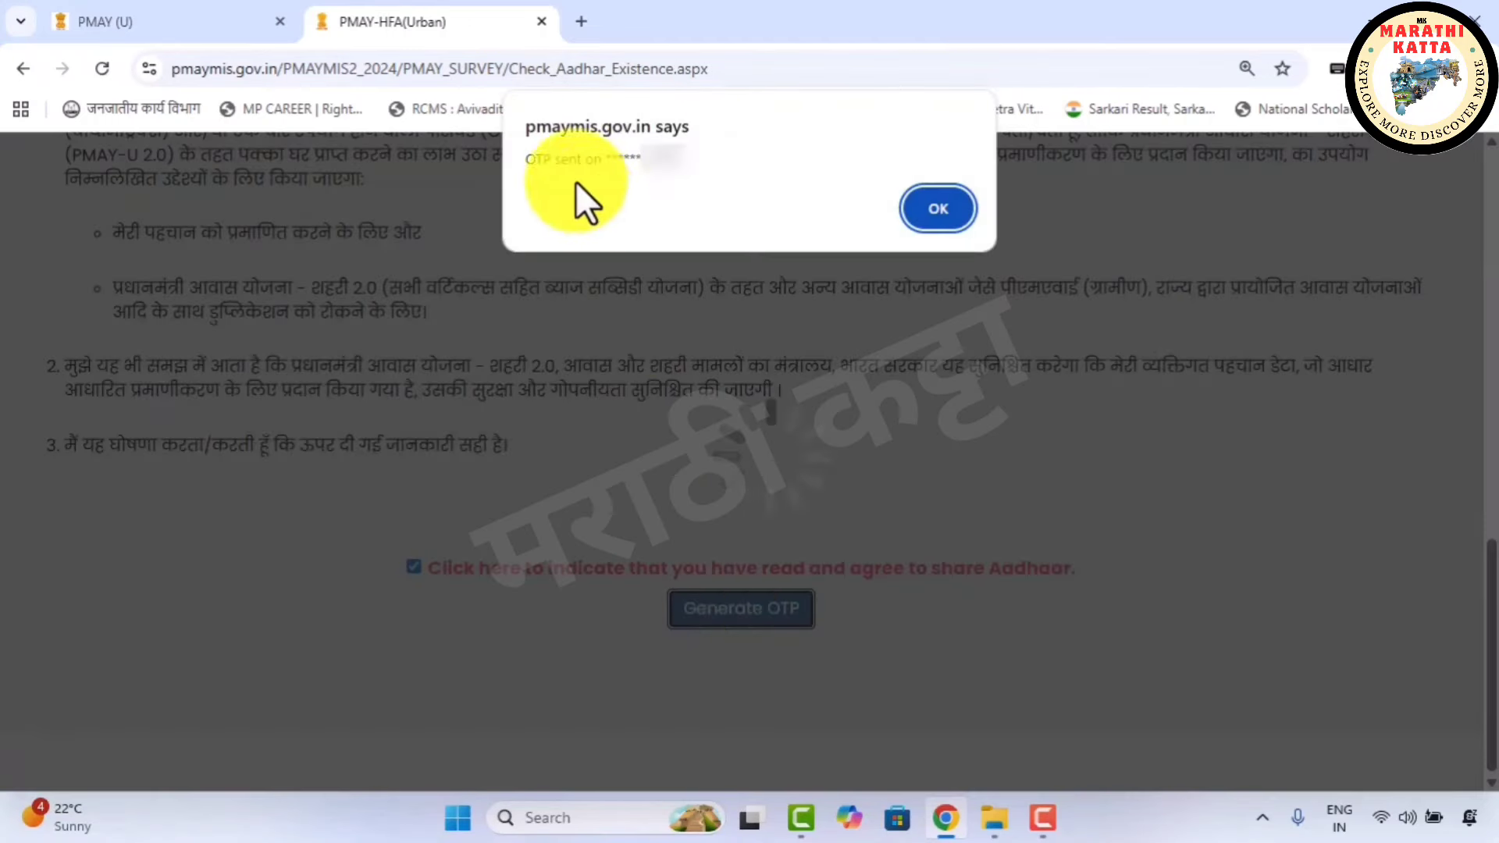
key(Return)
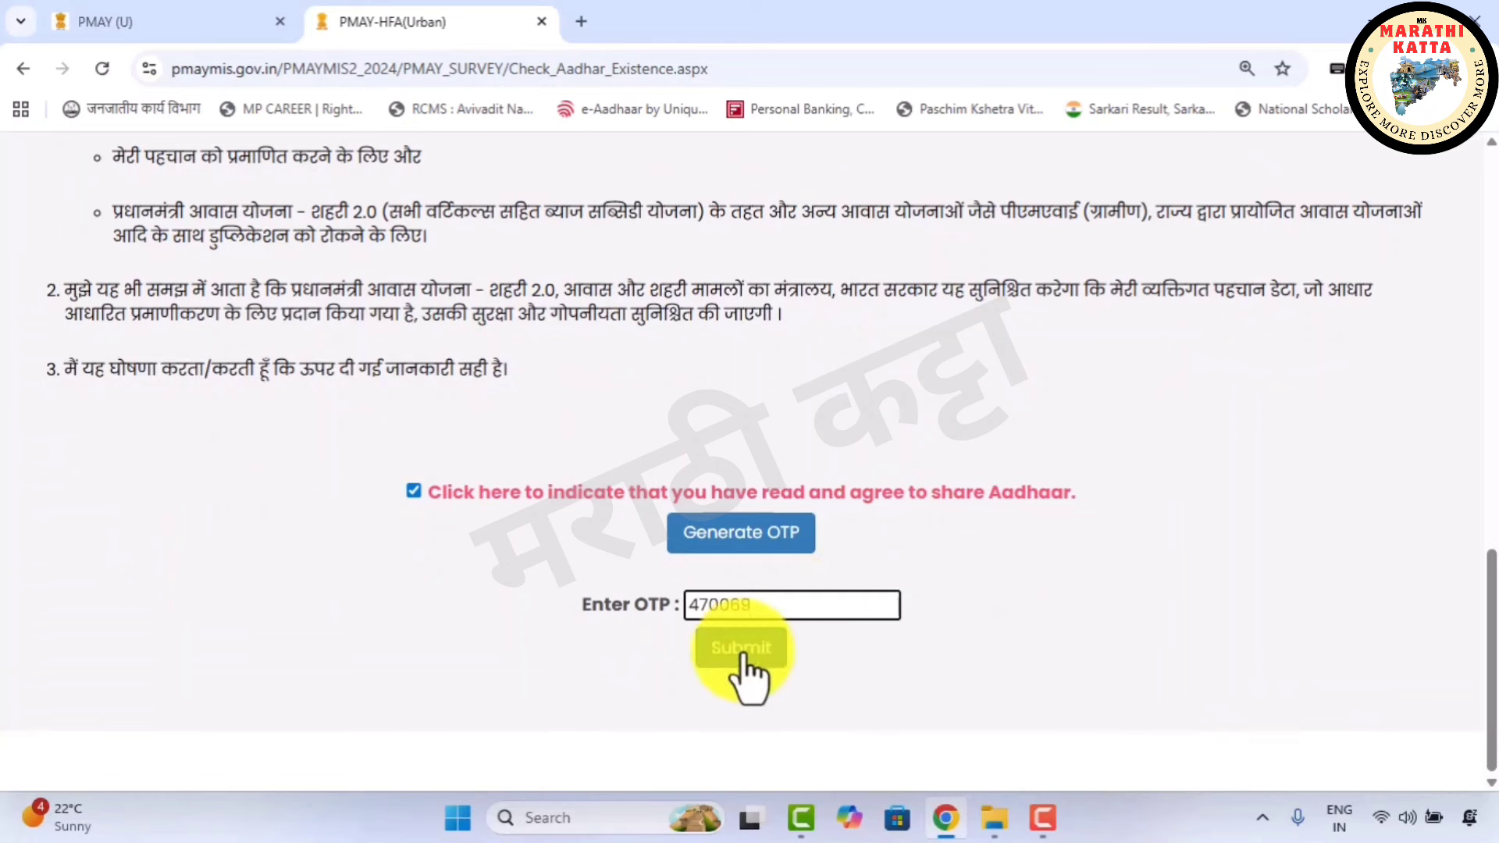
click(741, 648)
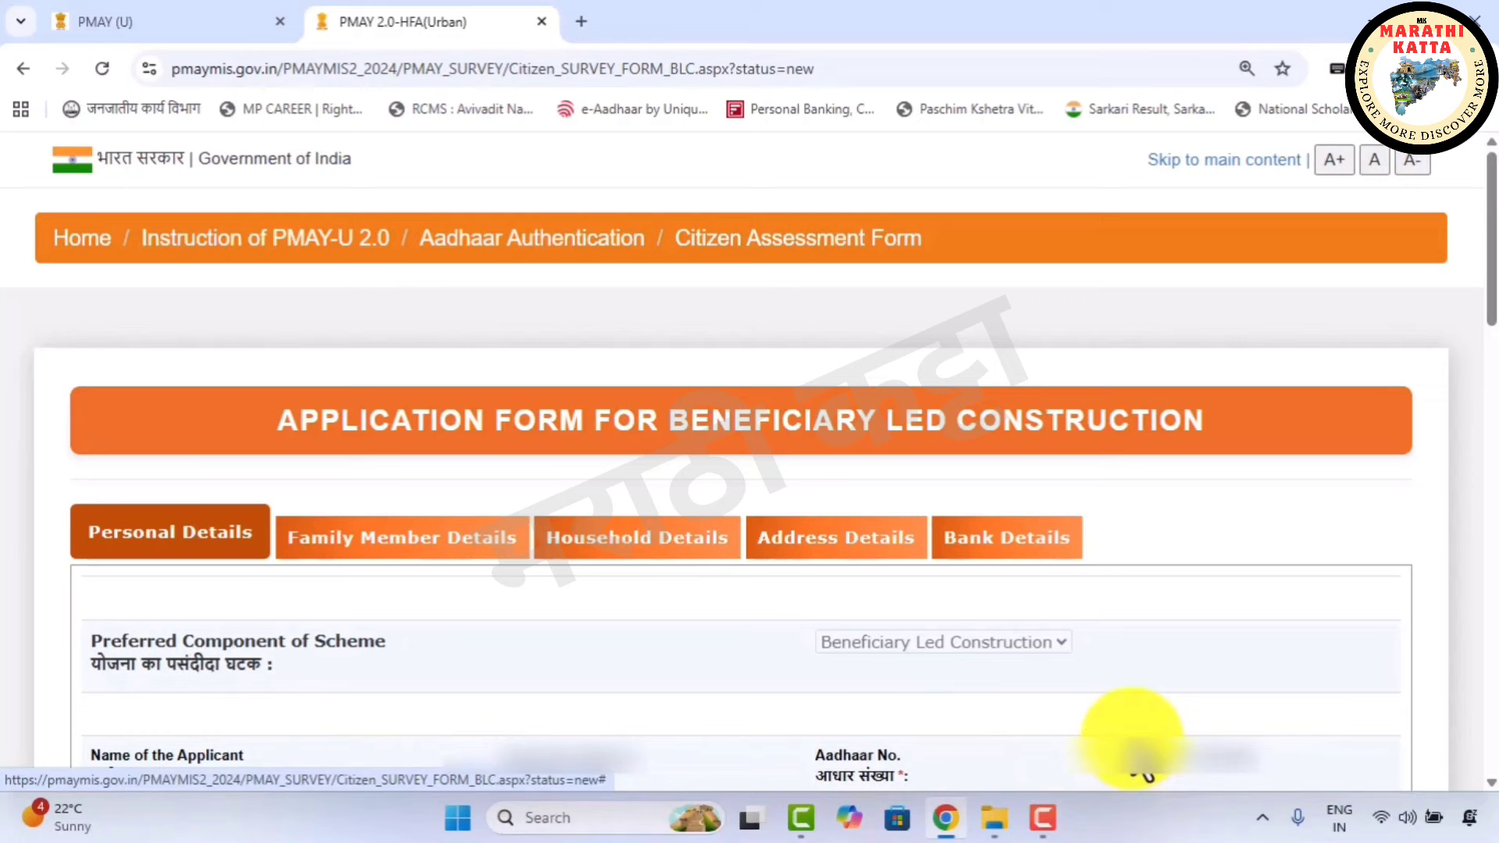
Examine the PAN card, date of birth, mobile, e-mail, gender and marital status fields in the Personal Details section
scroll(1141, 769, down, 8)
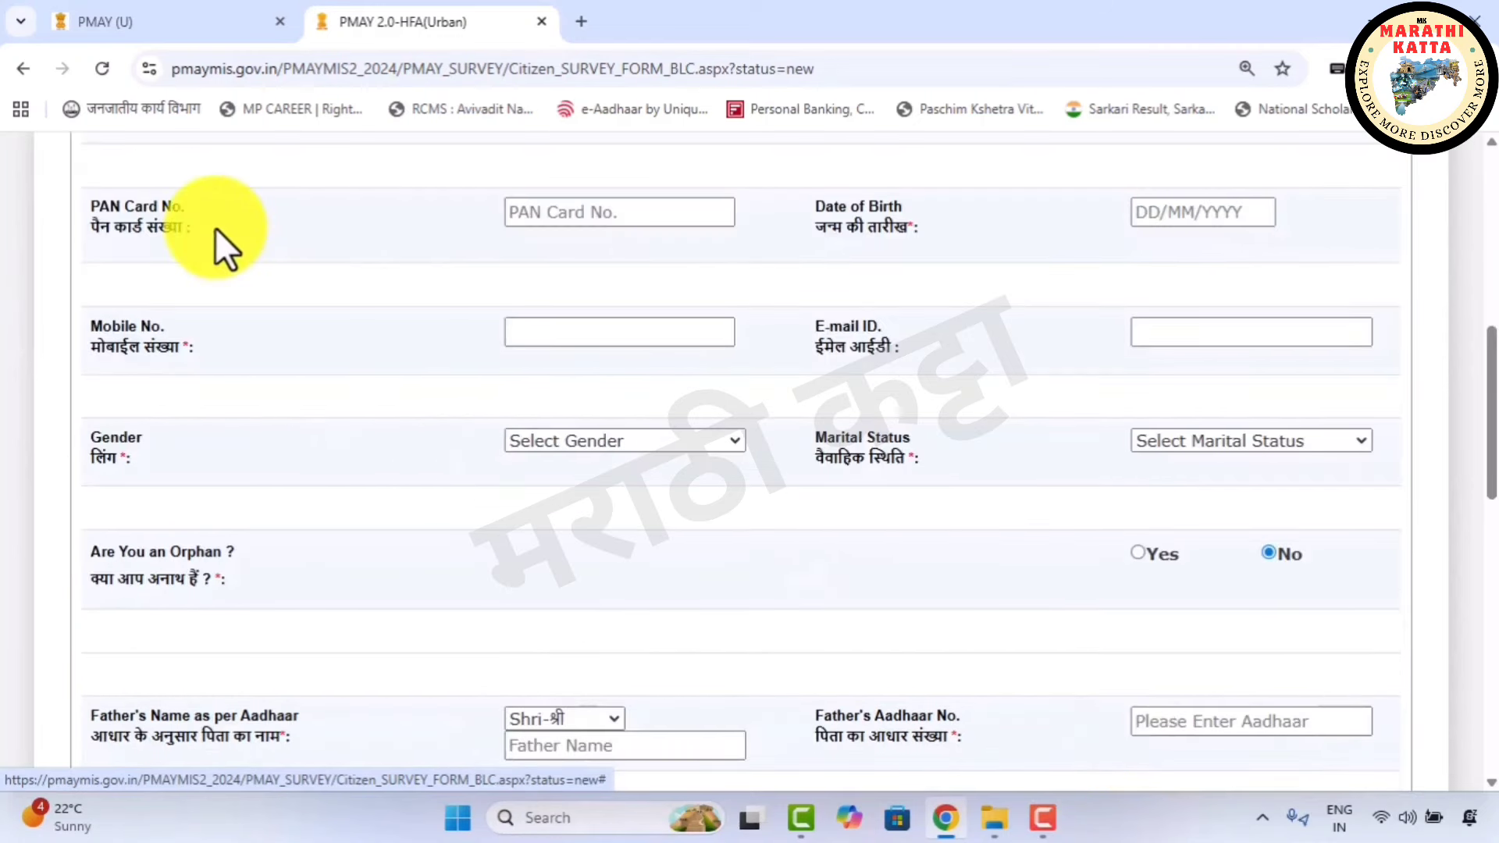
click(543, 216)
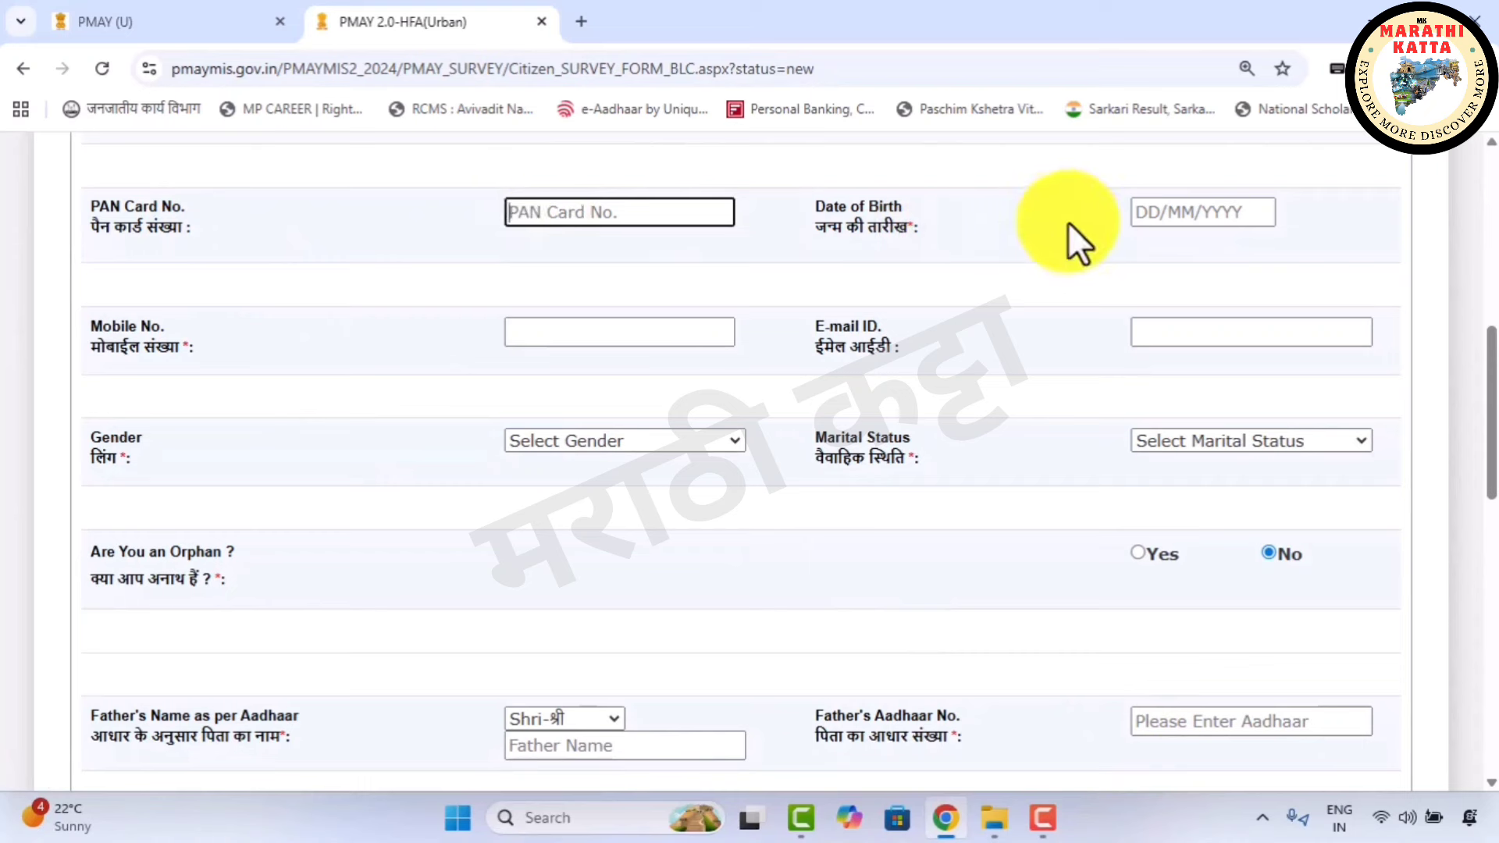
click(1152, 215)
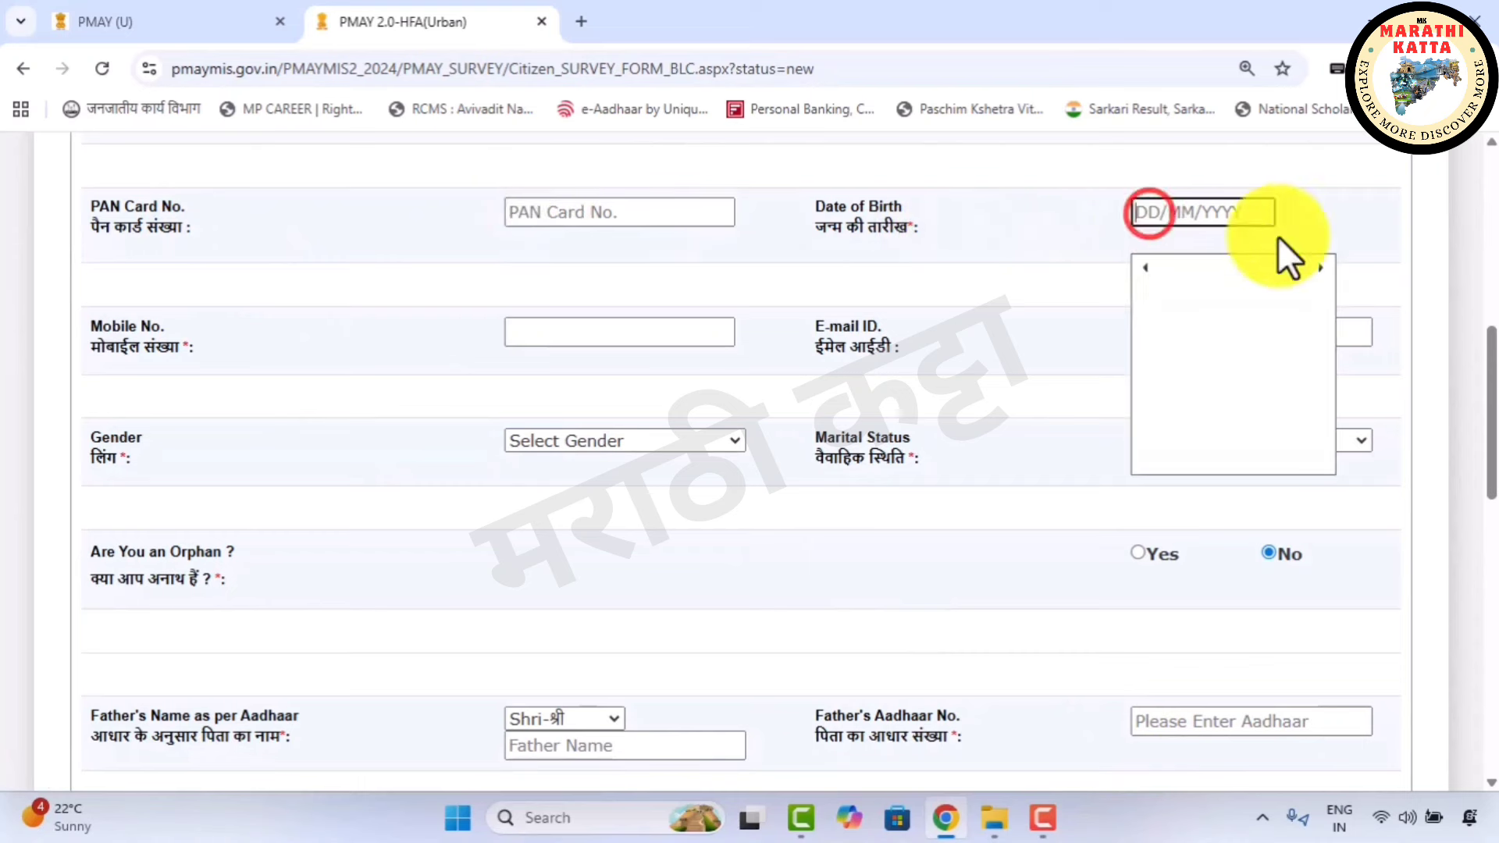
click(1079, 232)
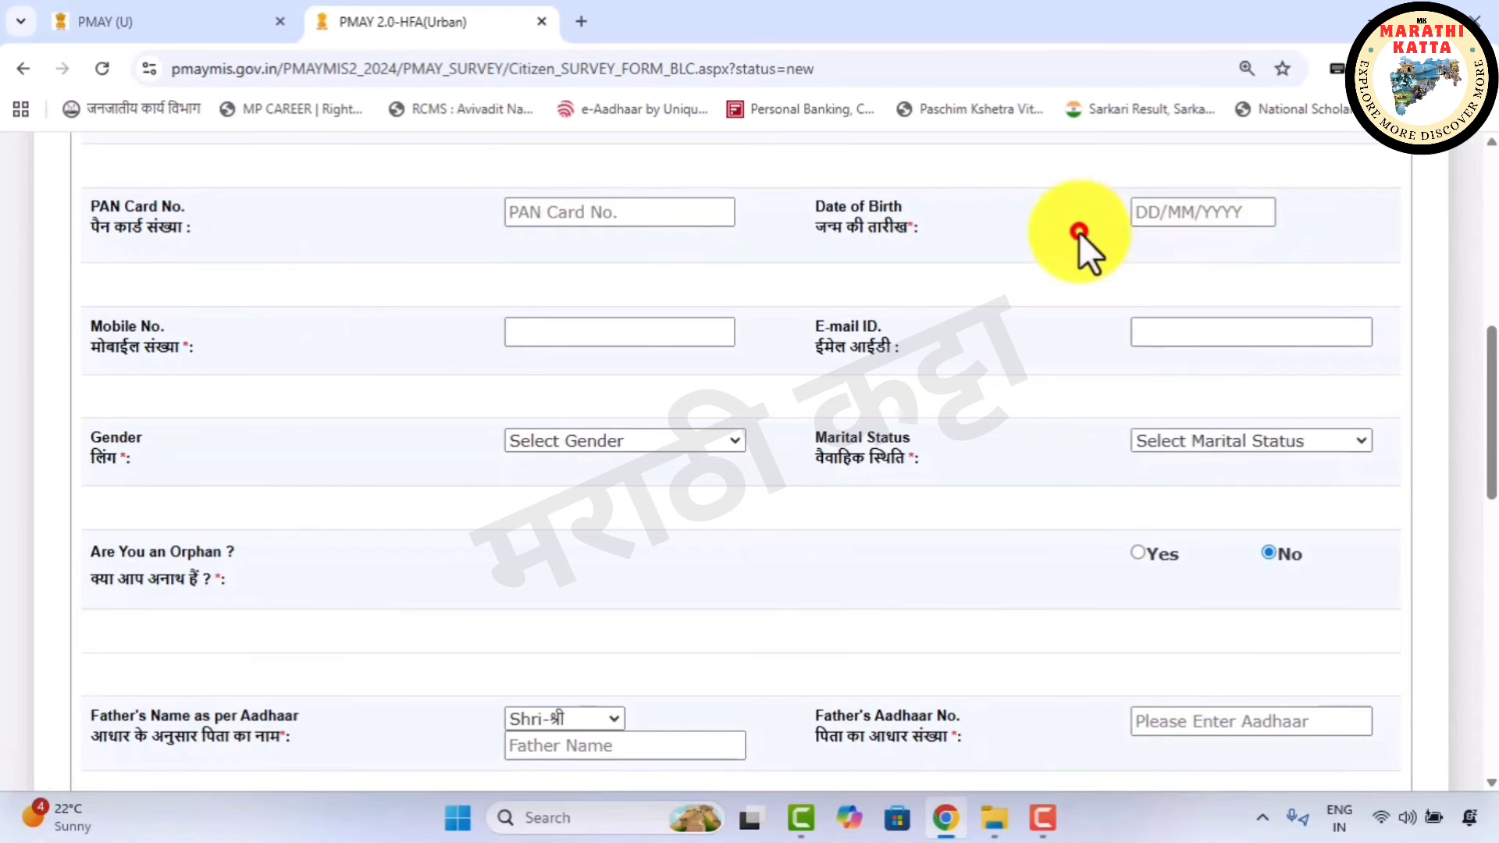
click(542, 337)
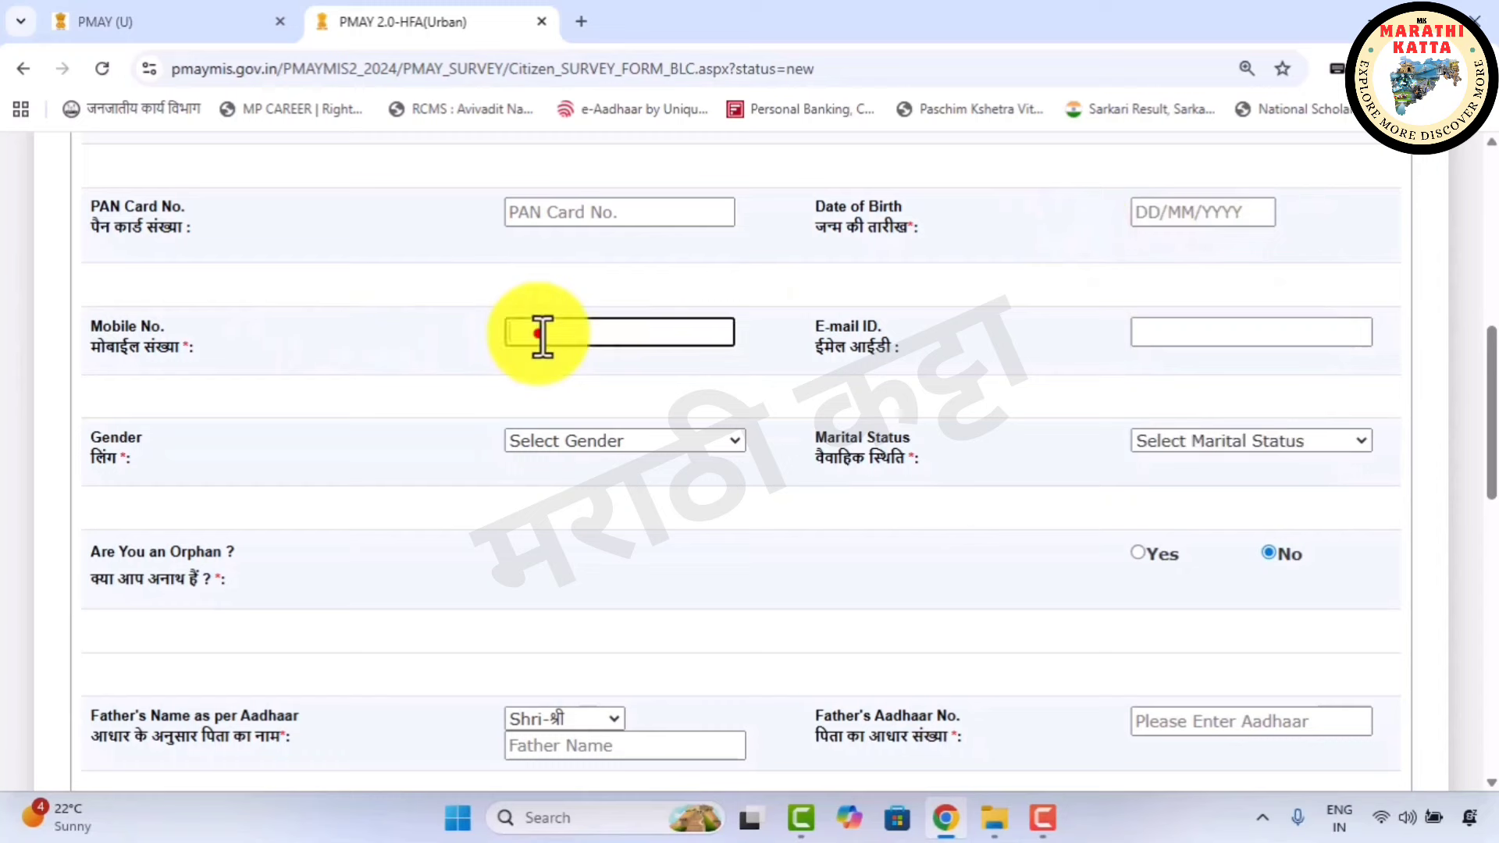
click(1179, 340)
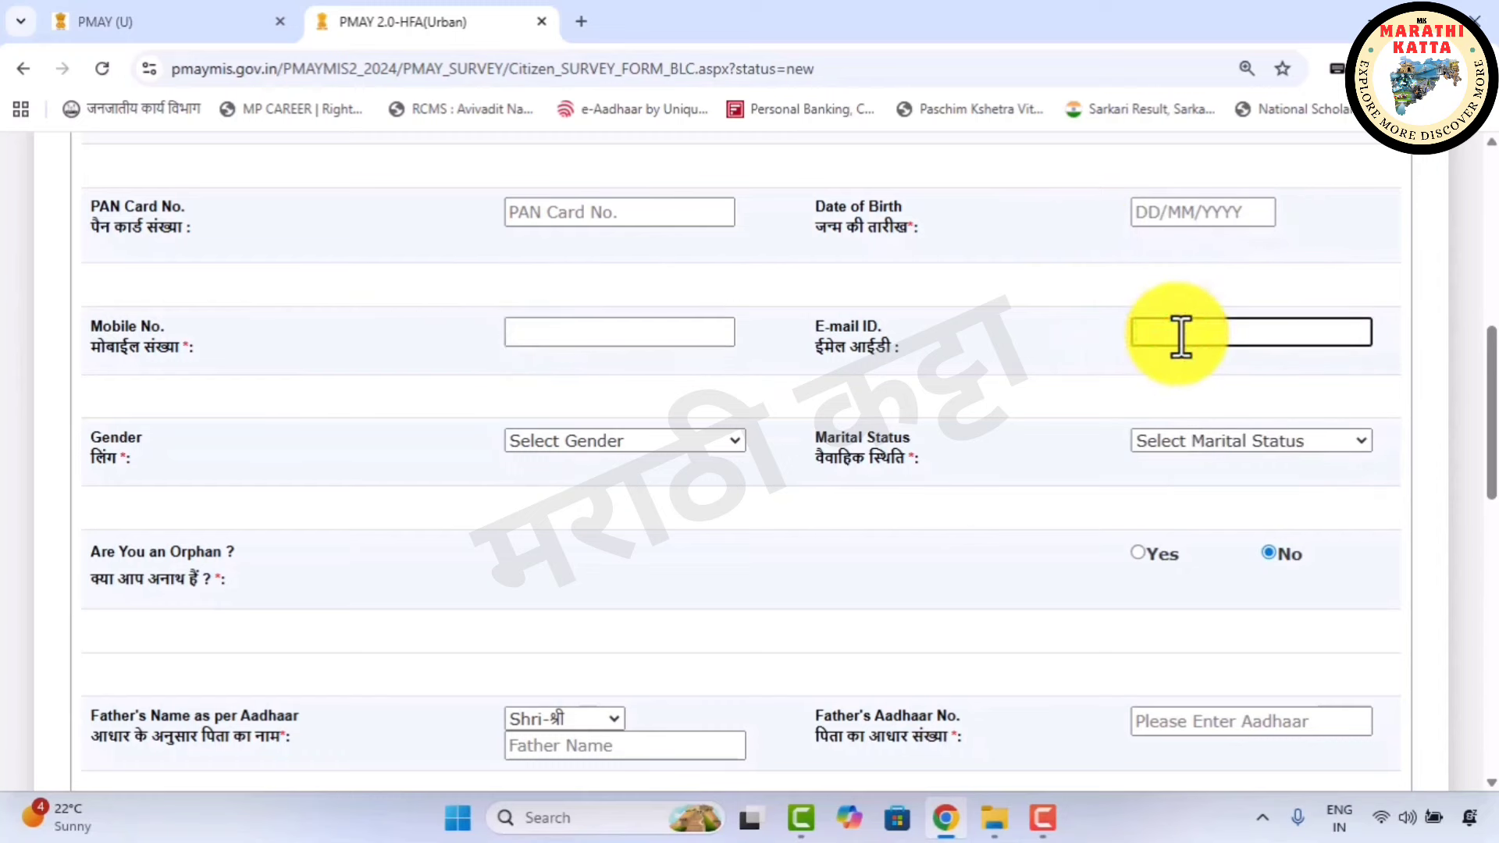
click(626, 444)
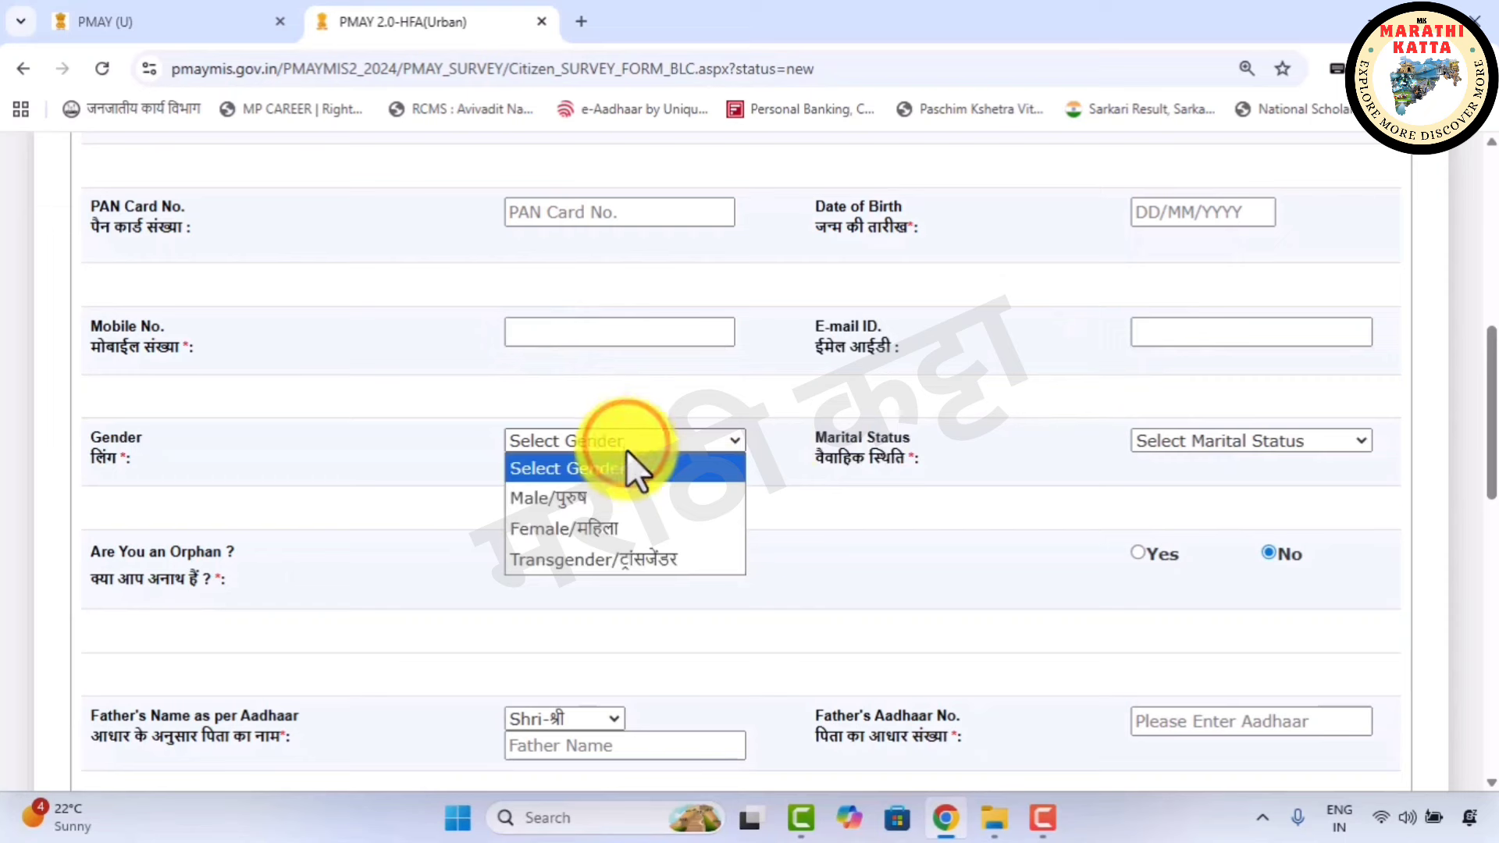
click(603, 426)
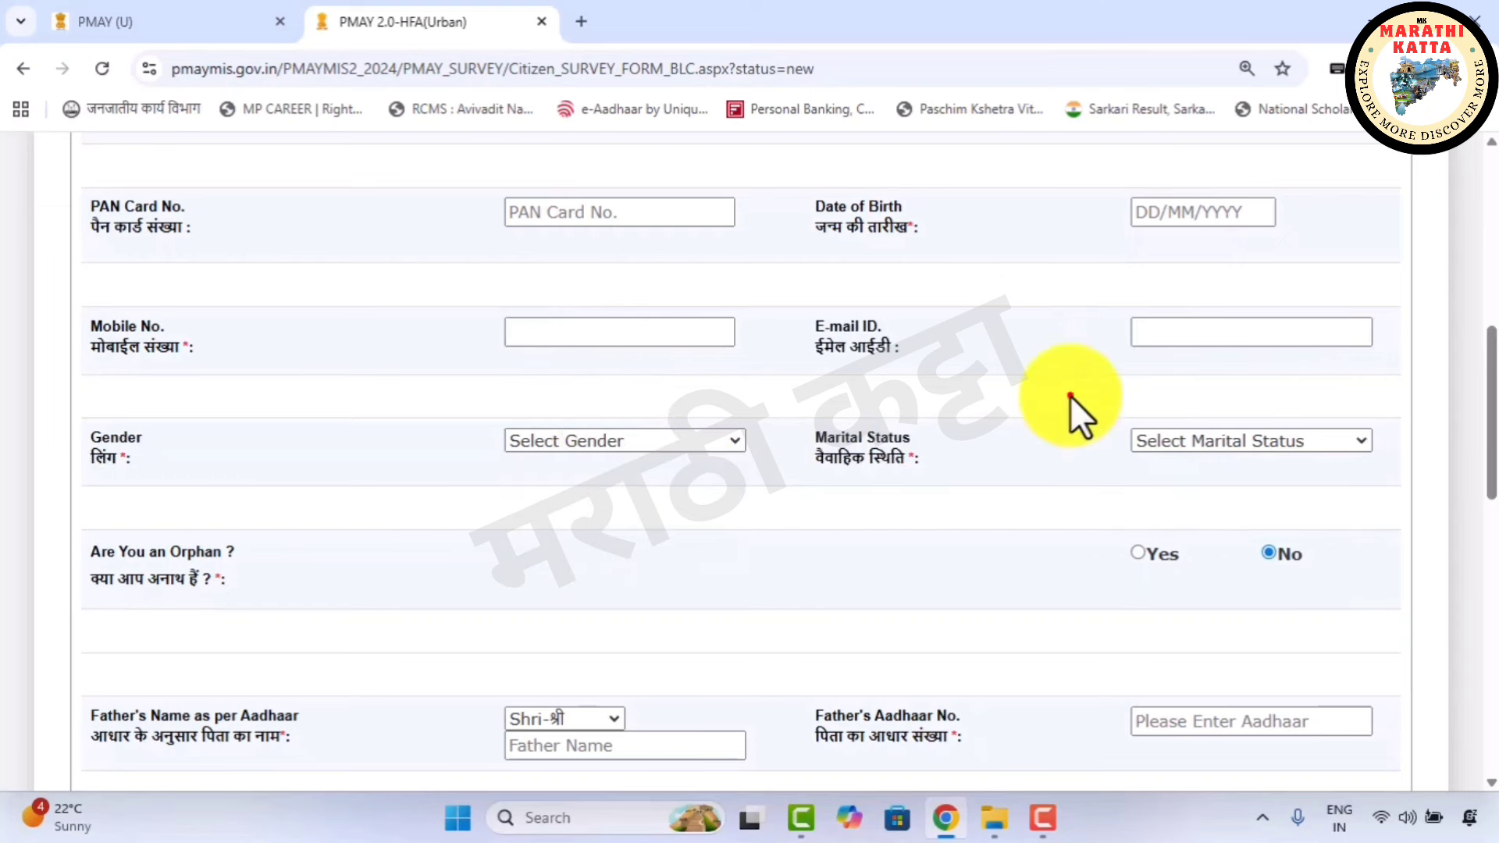
click(1179, 437)
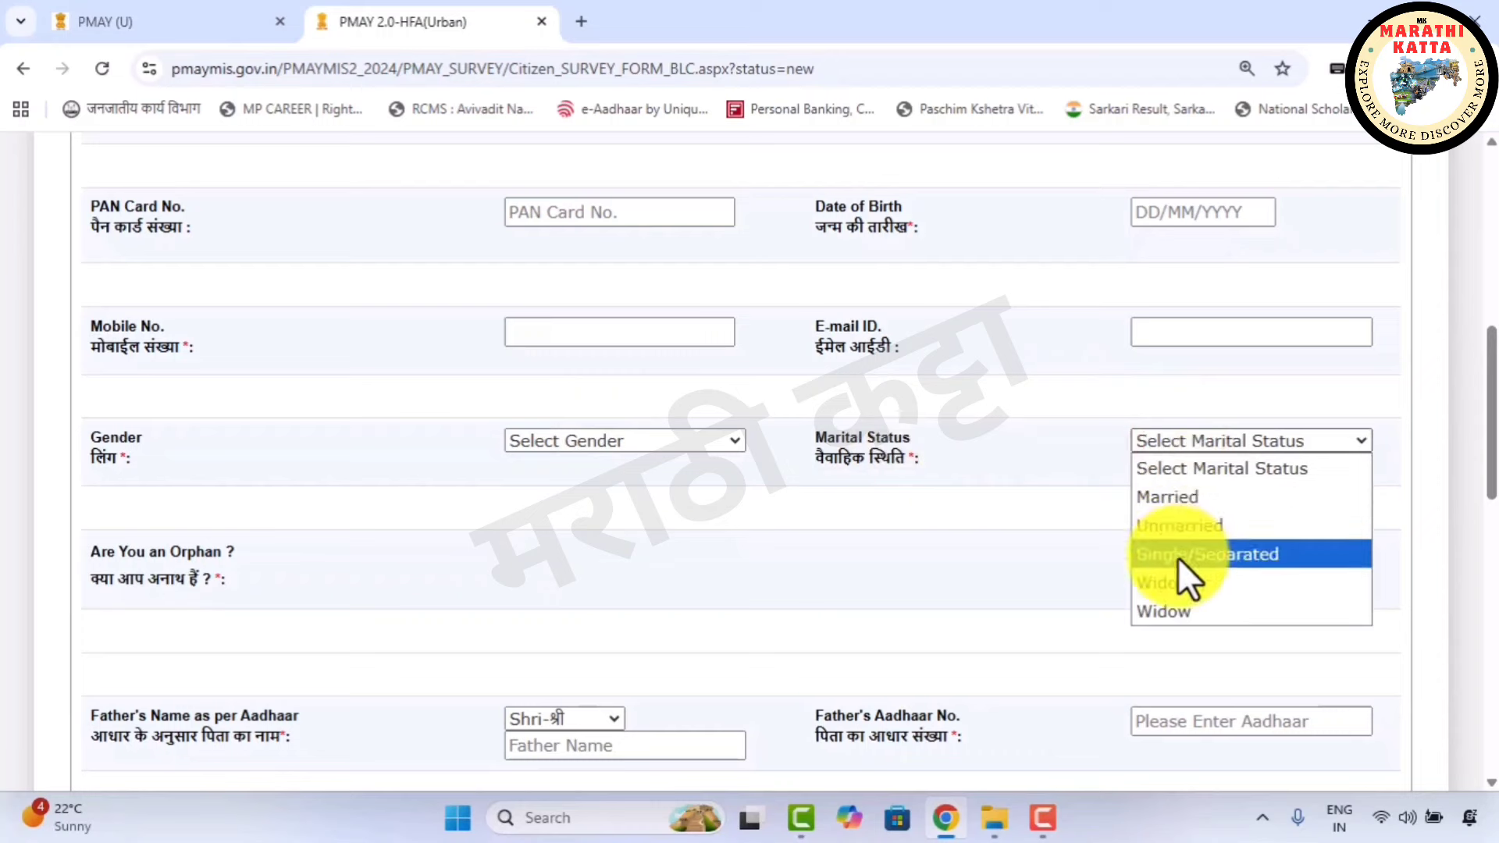
click(1160, 399)
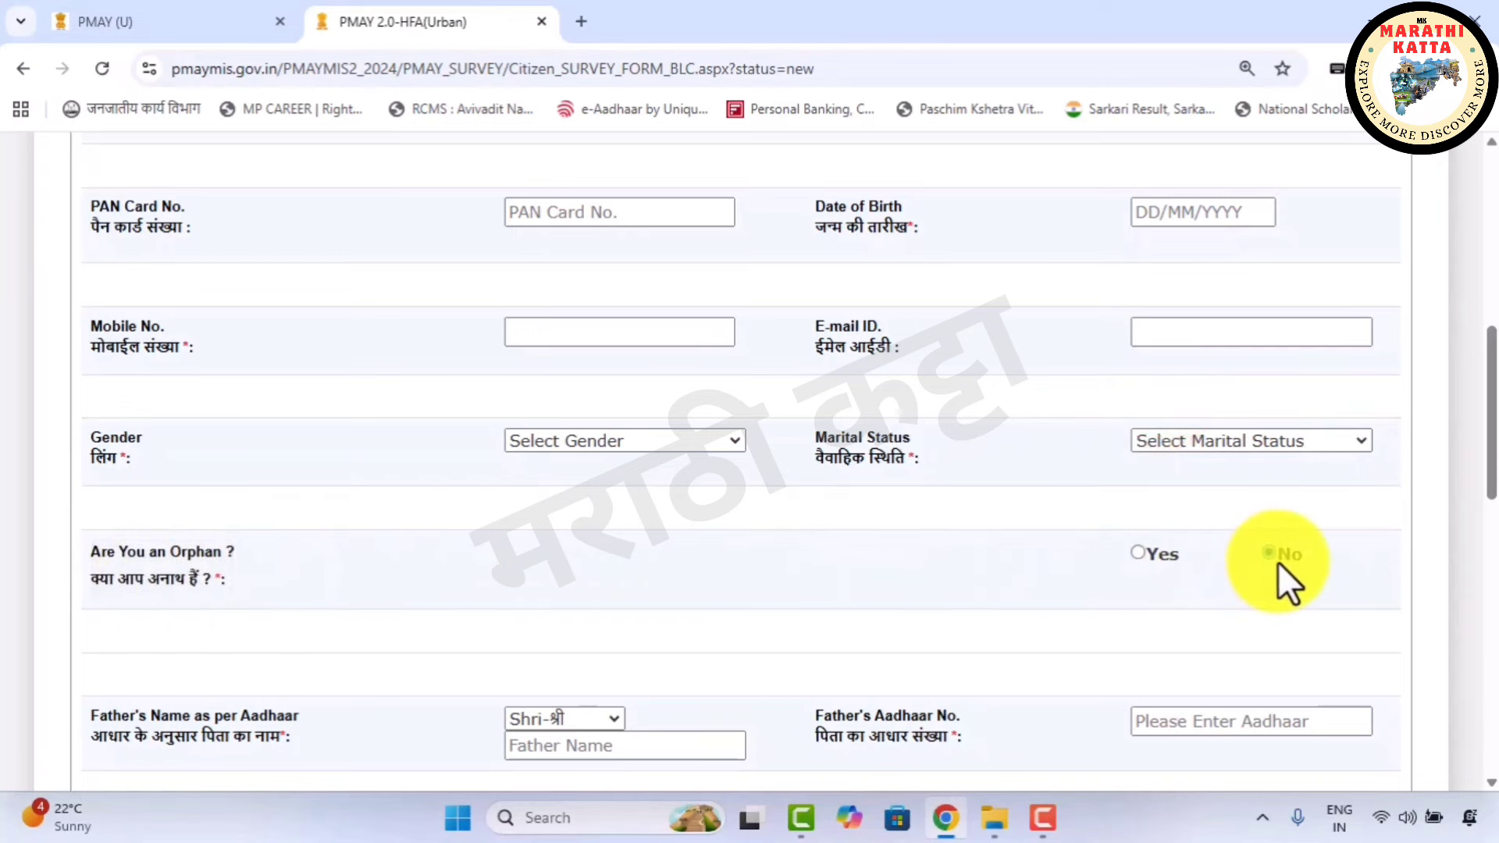
Examine the father's name, title choices and Aadhaar number fields in the parents' details
scroll(646, 423, down, 5)
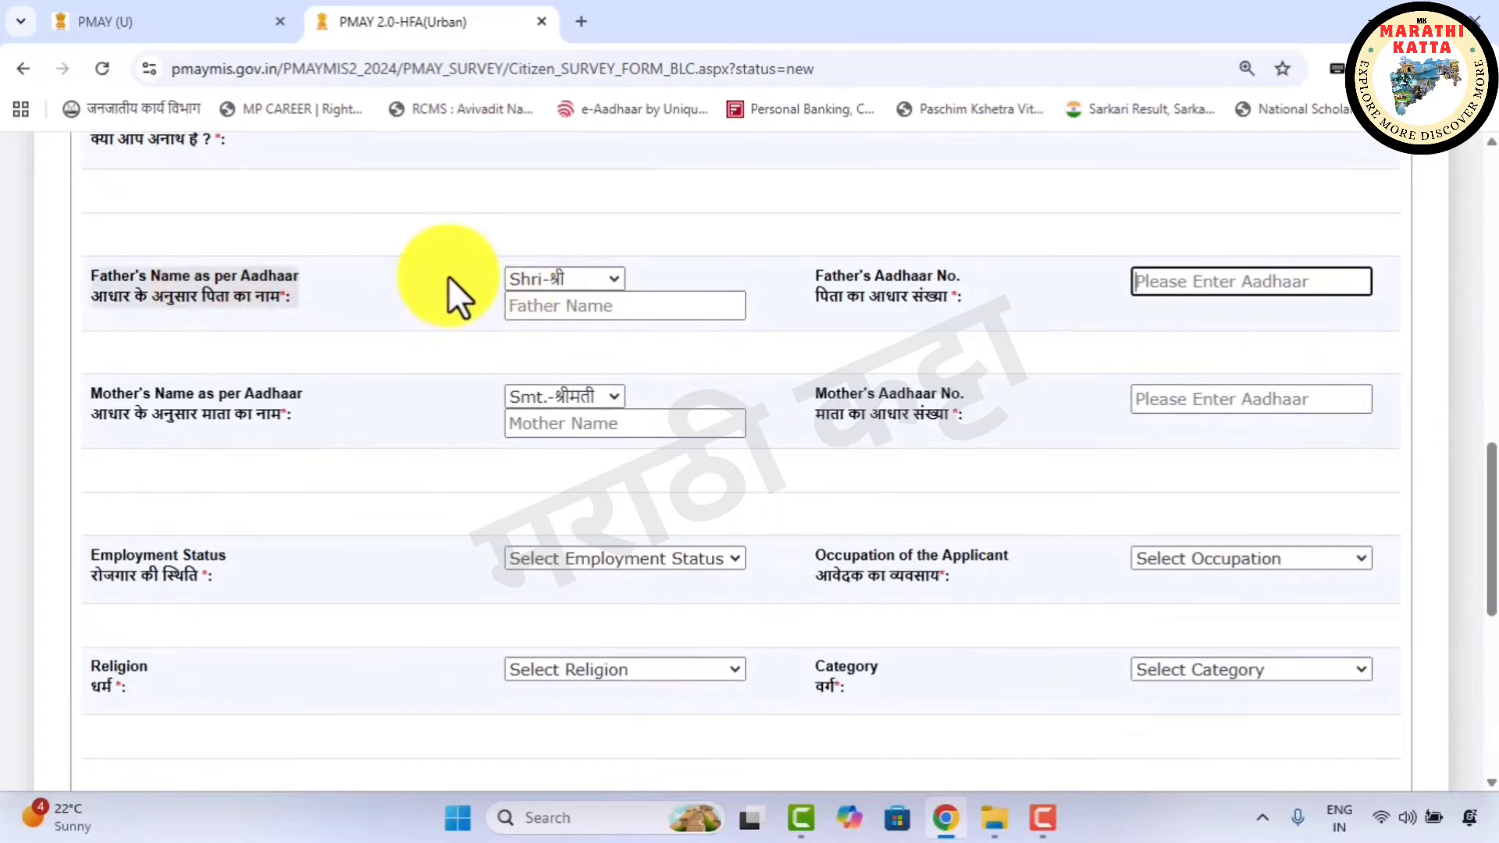
click(578, 279)
click(551, 315)
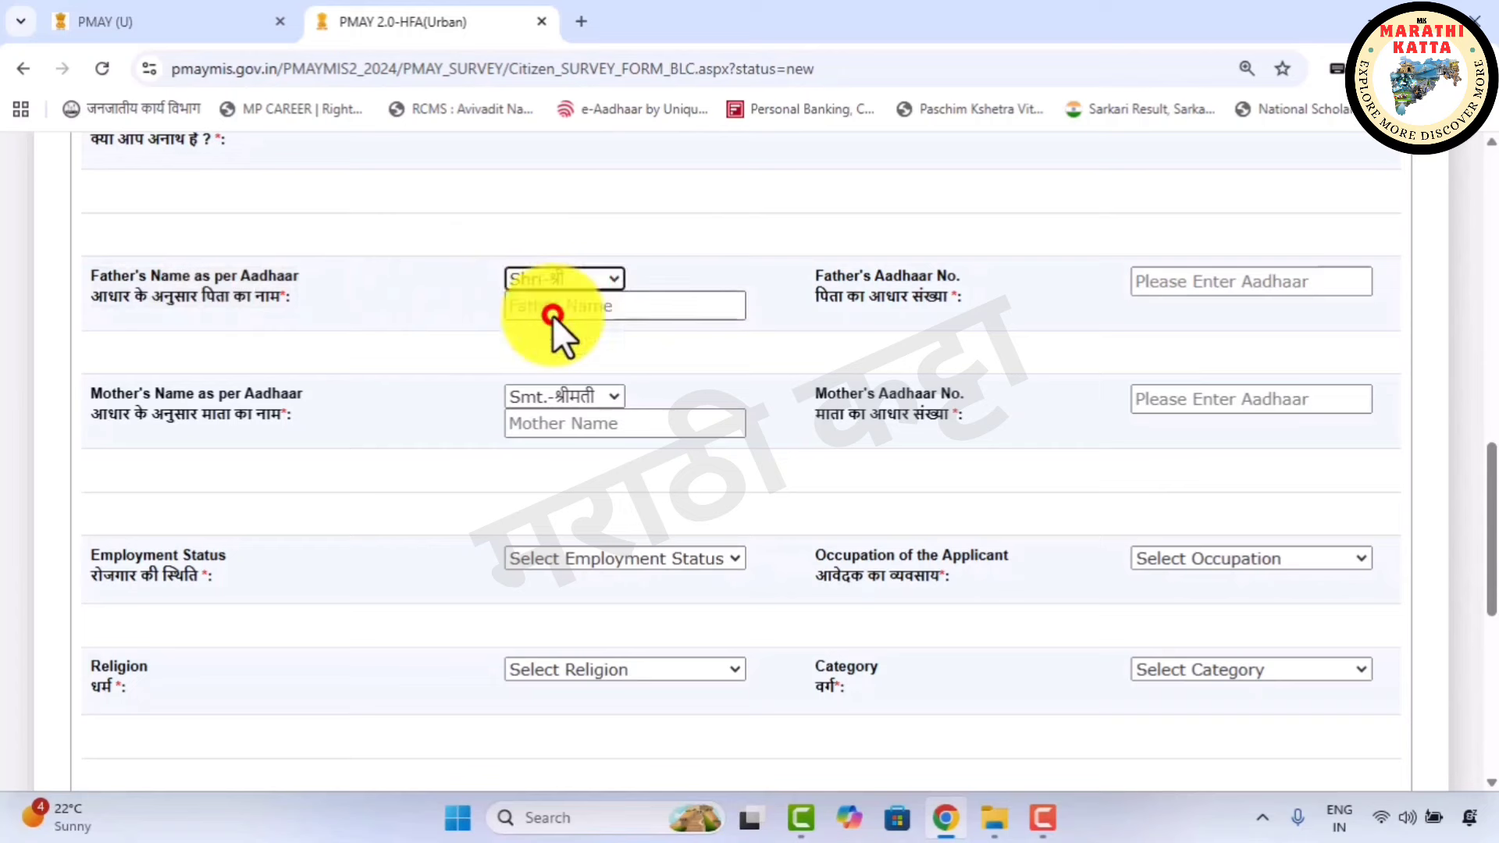
click(1169, 285)
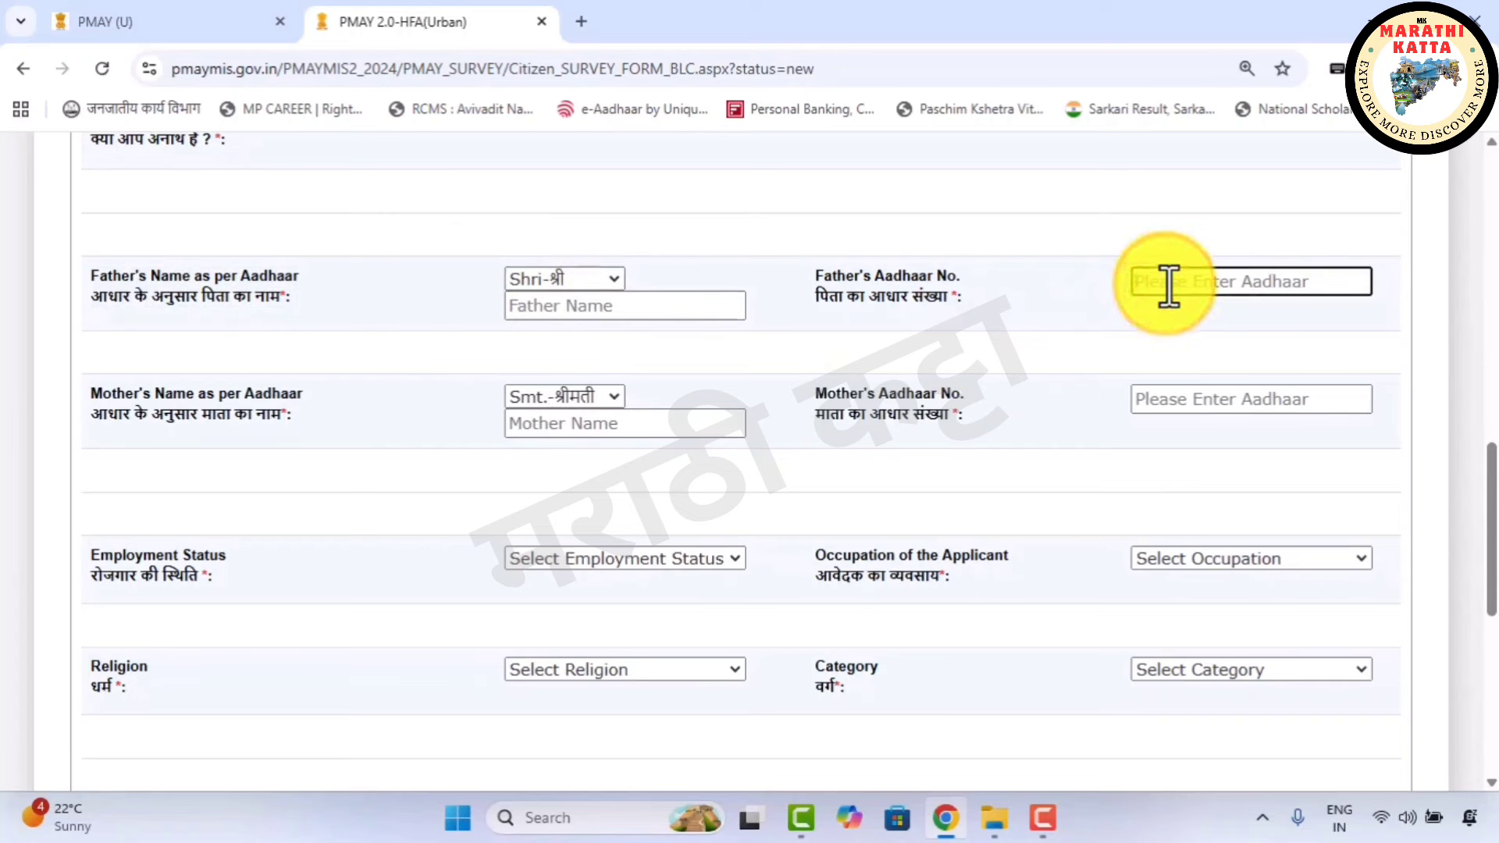
click(599, 301)
click(589, 279)
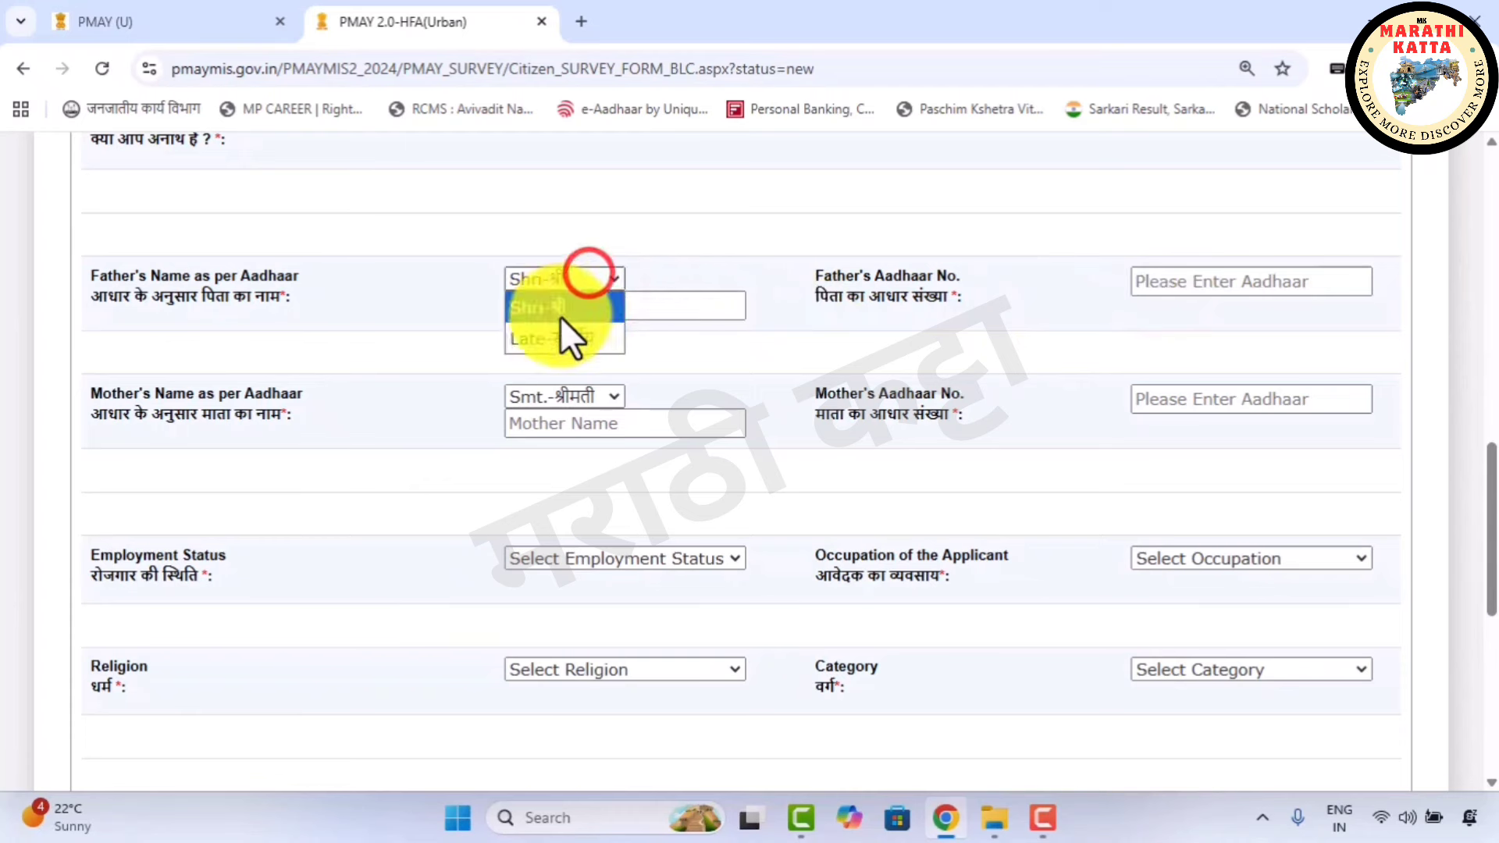
click(597, 270)
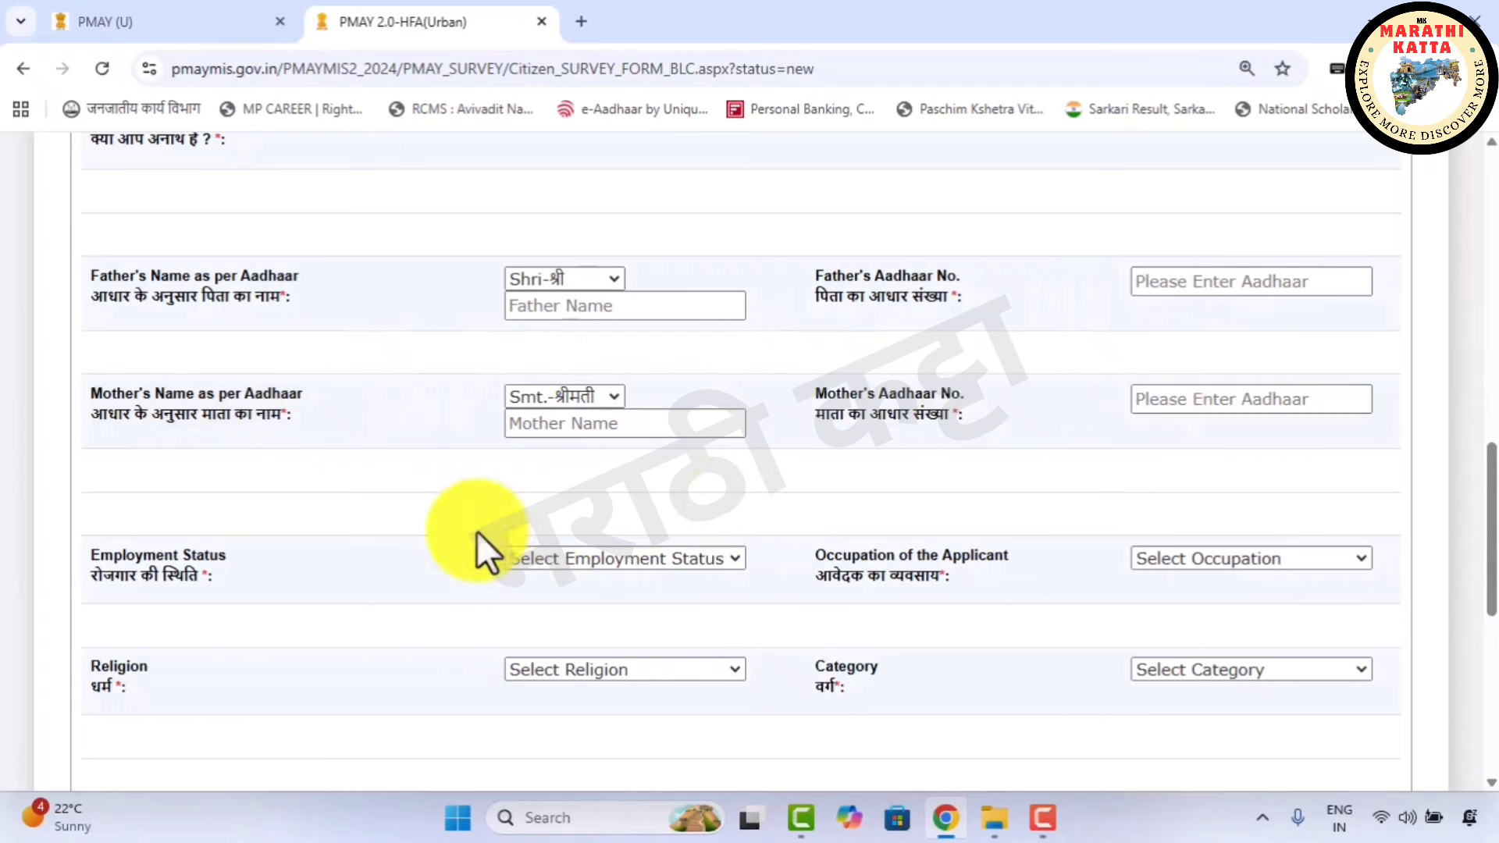
Examine the available choices for the applicant's employment status, occupation, religion and category
click(645, 559)
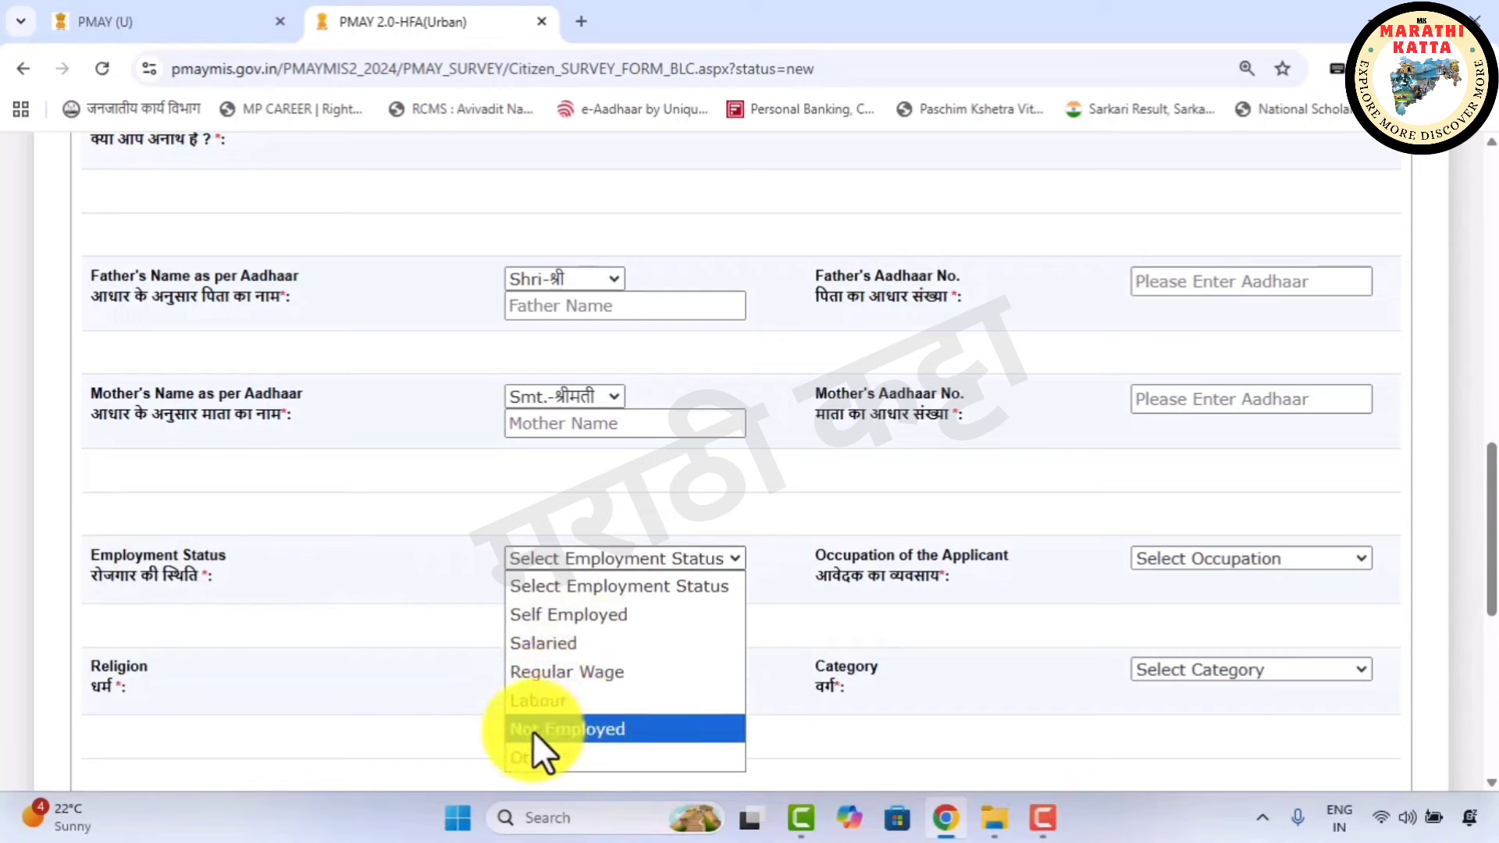
click(559, 500)
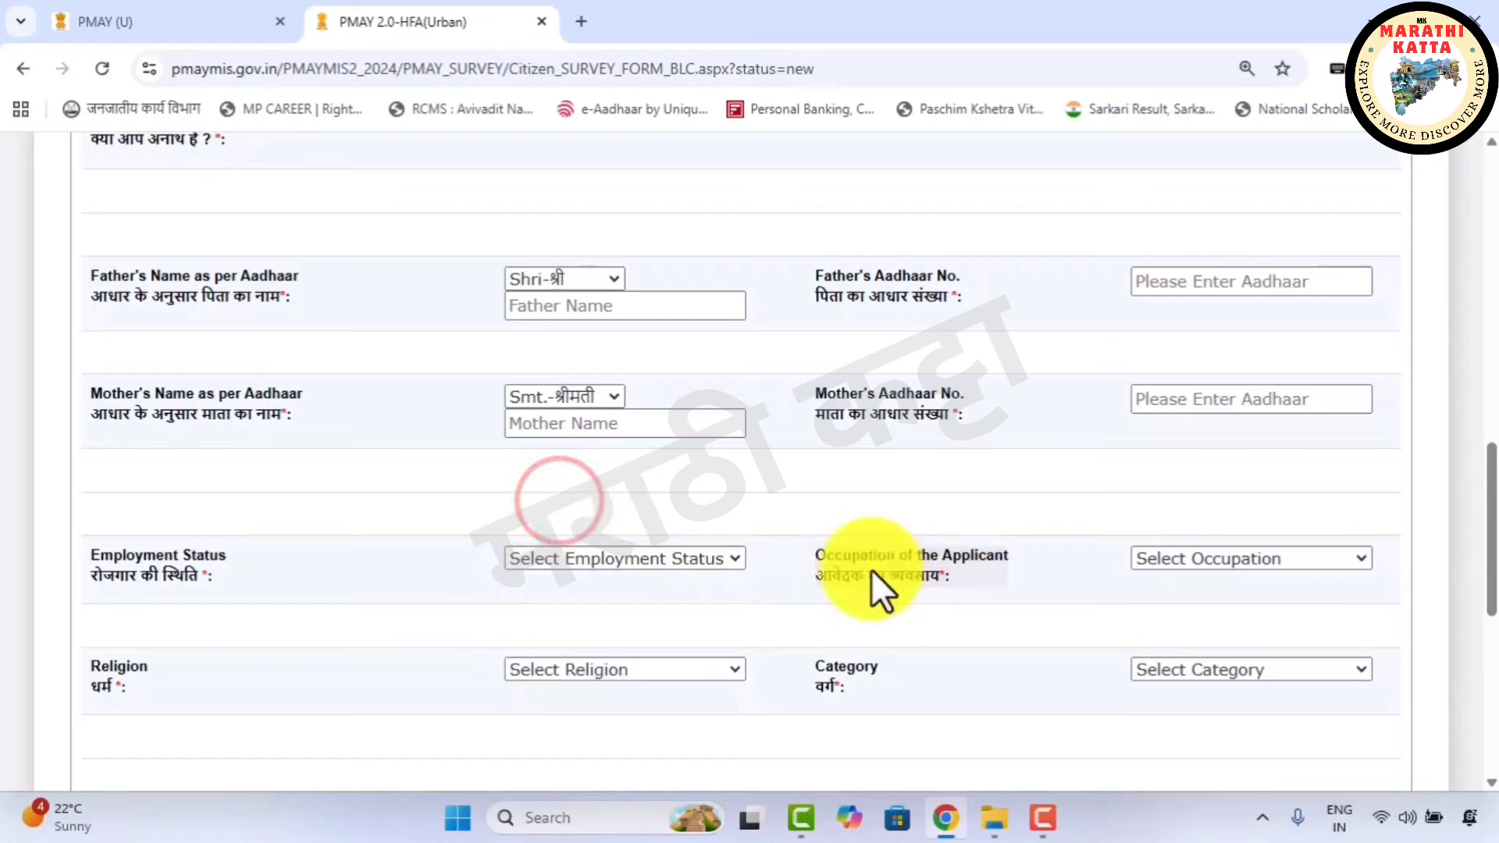
click(1168, 557)
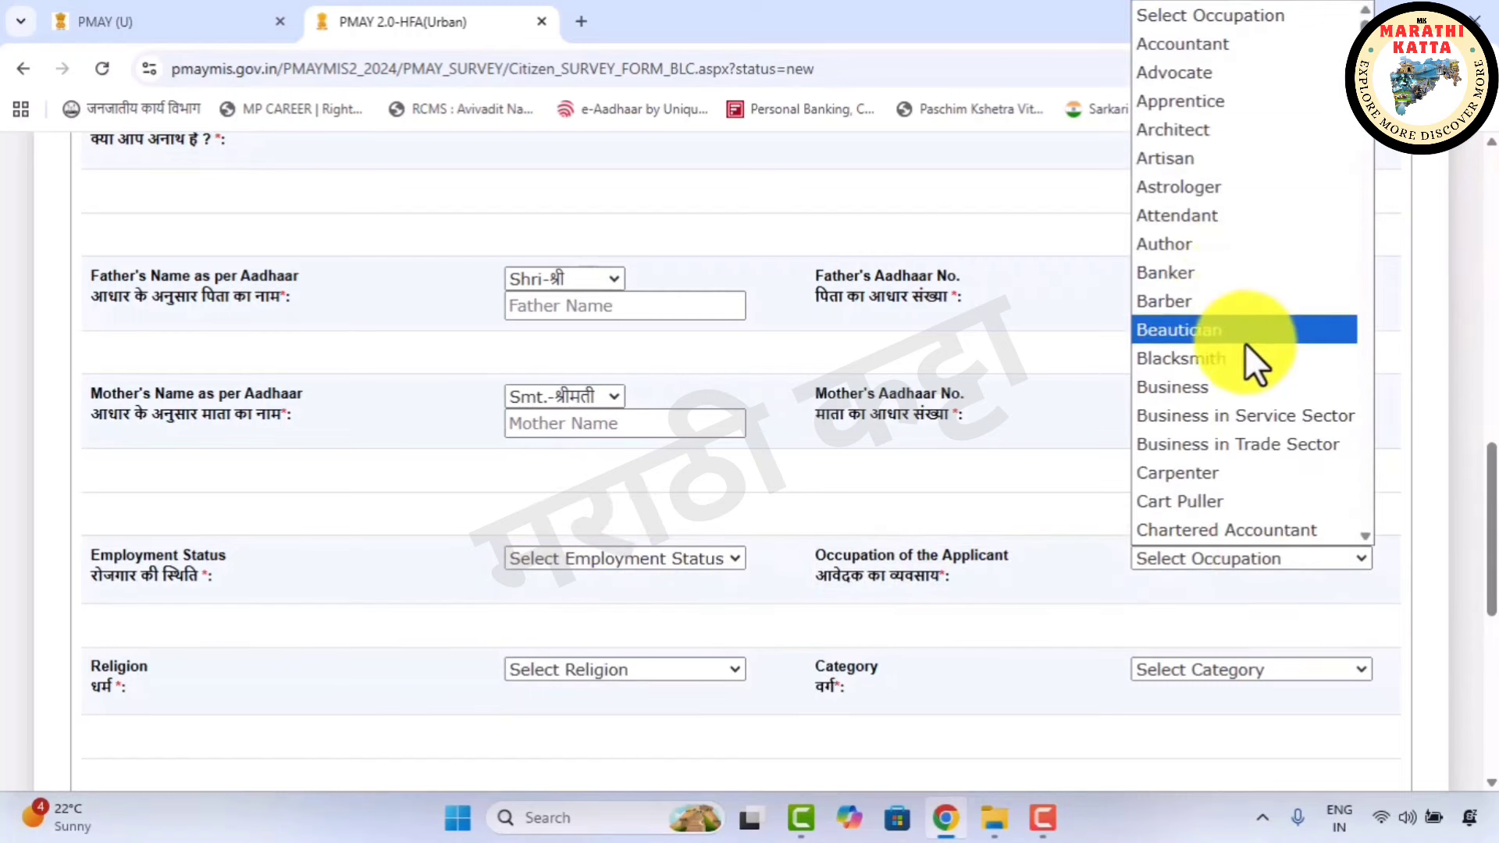
scroll(1051, 508, down, 3)
click(579, 443)
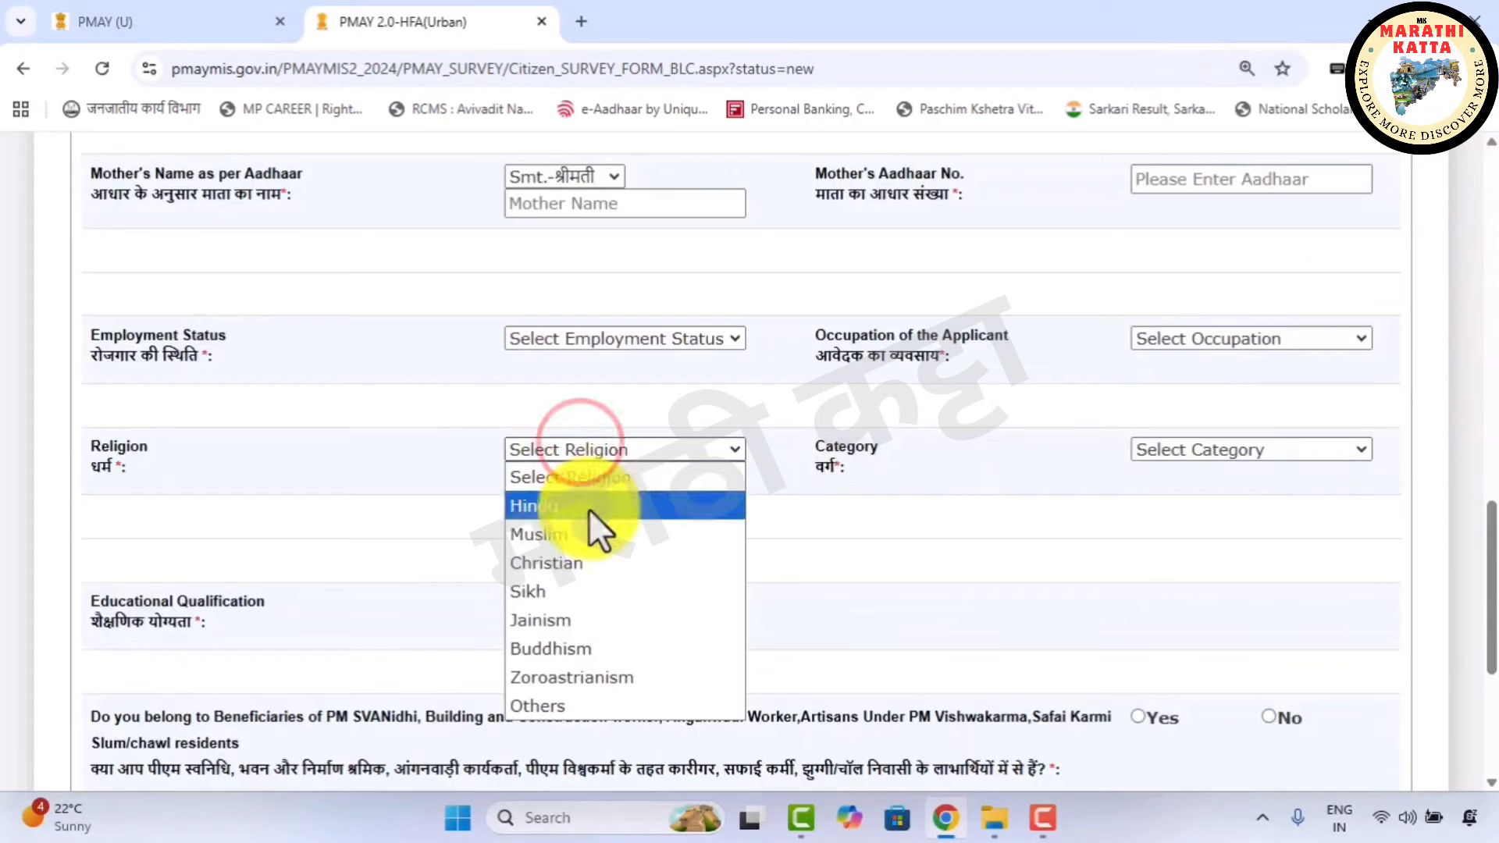
click(655, 399)
click(1185, 448)
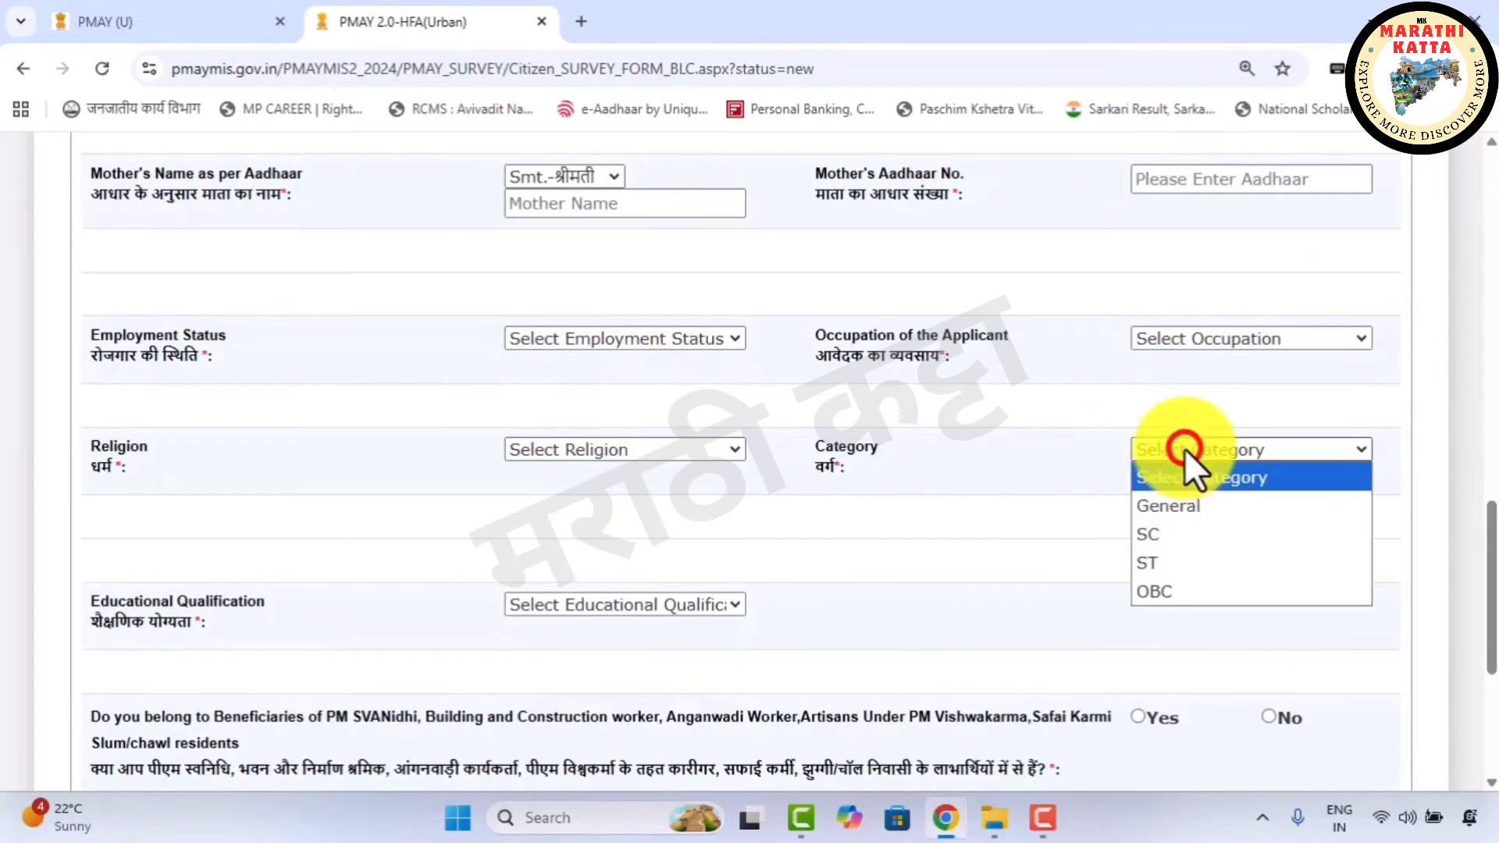
click(1238, 404)
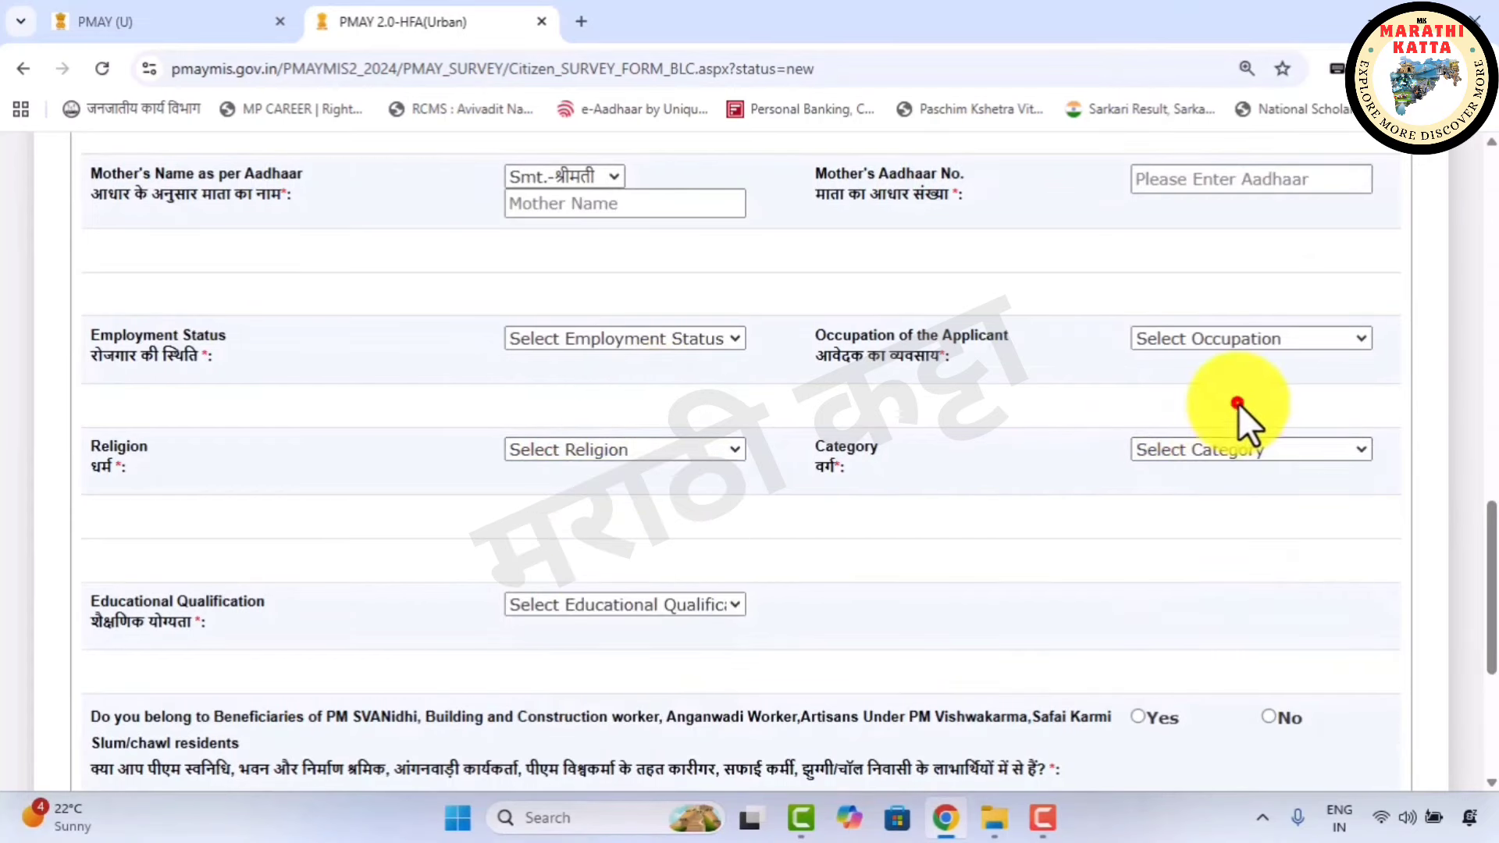
Review the educational qualification choices and the PM SVANidhi and worker beneficiary question, and proceed to the Family Member Details section
scroll(663, 476, down, 2)
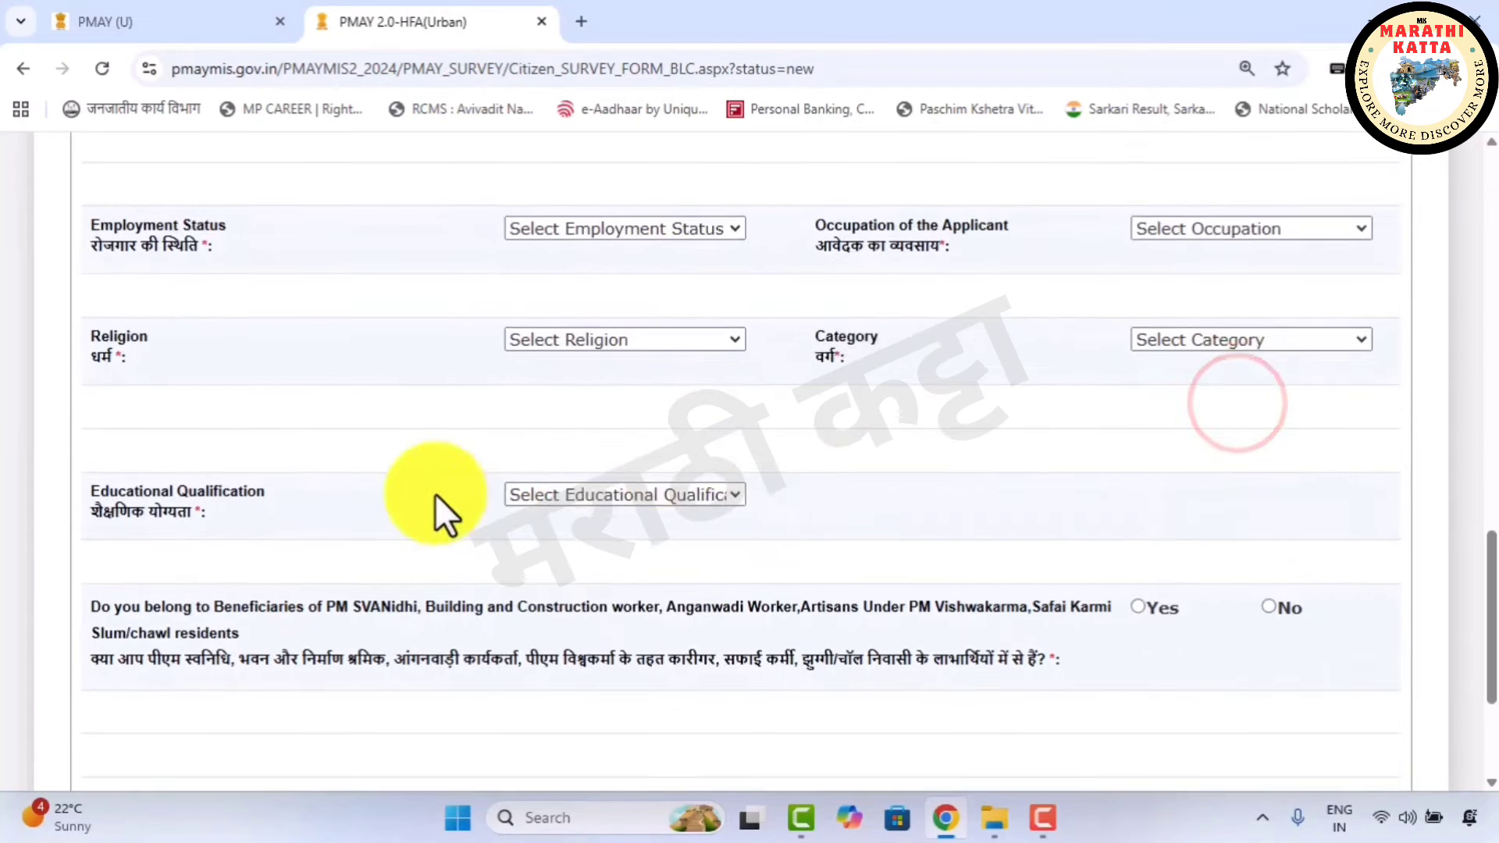
click(598, 499)
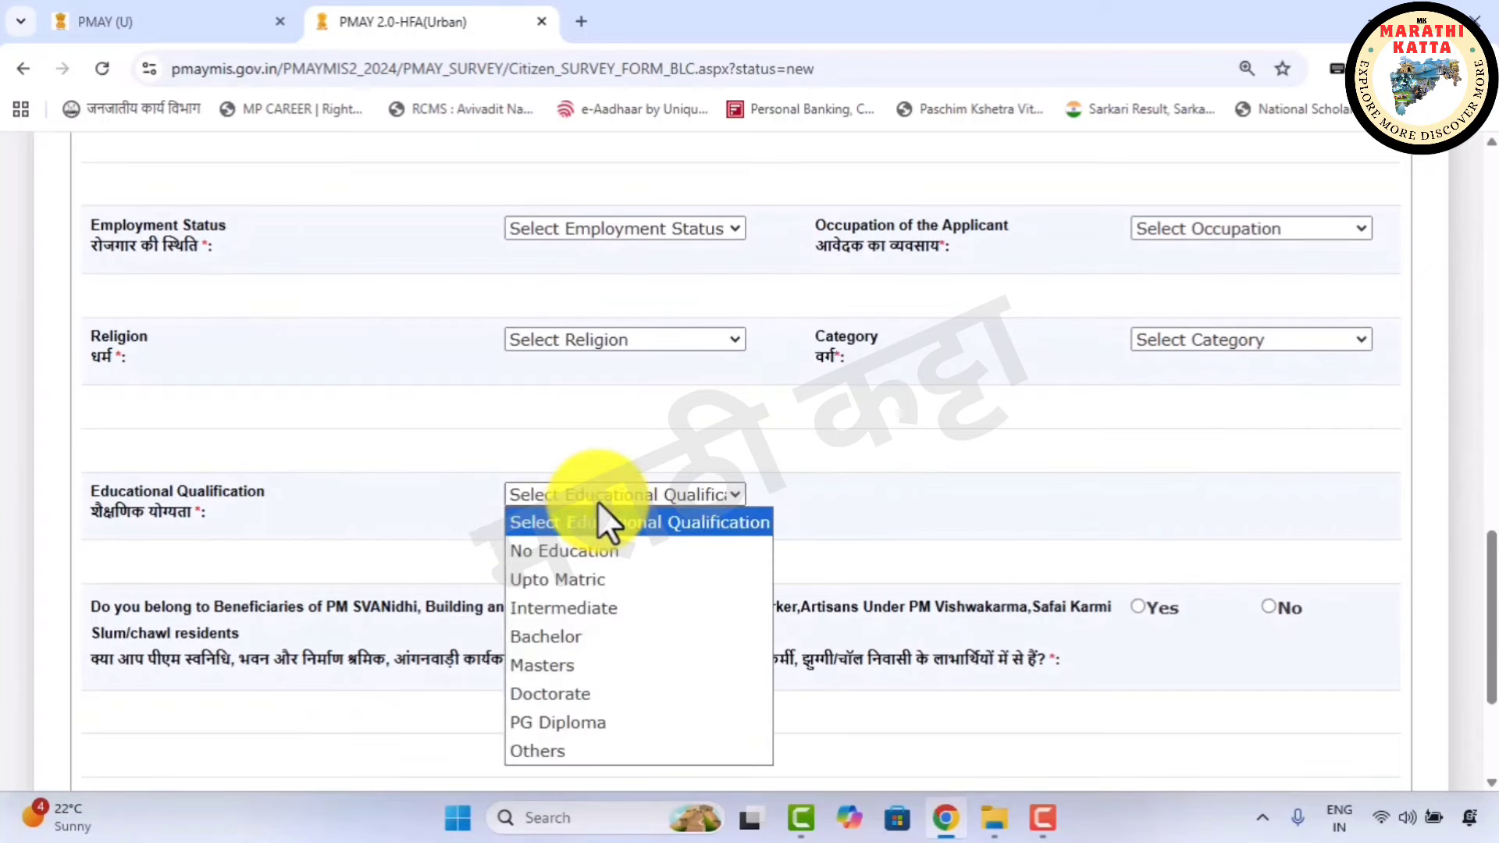
click(598, 504)
scroll(234, 601, down, 2)
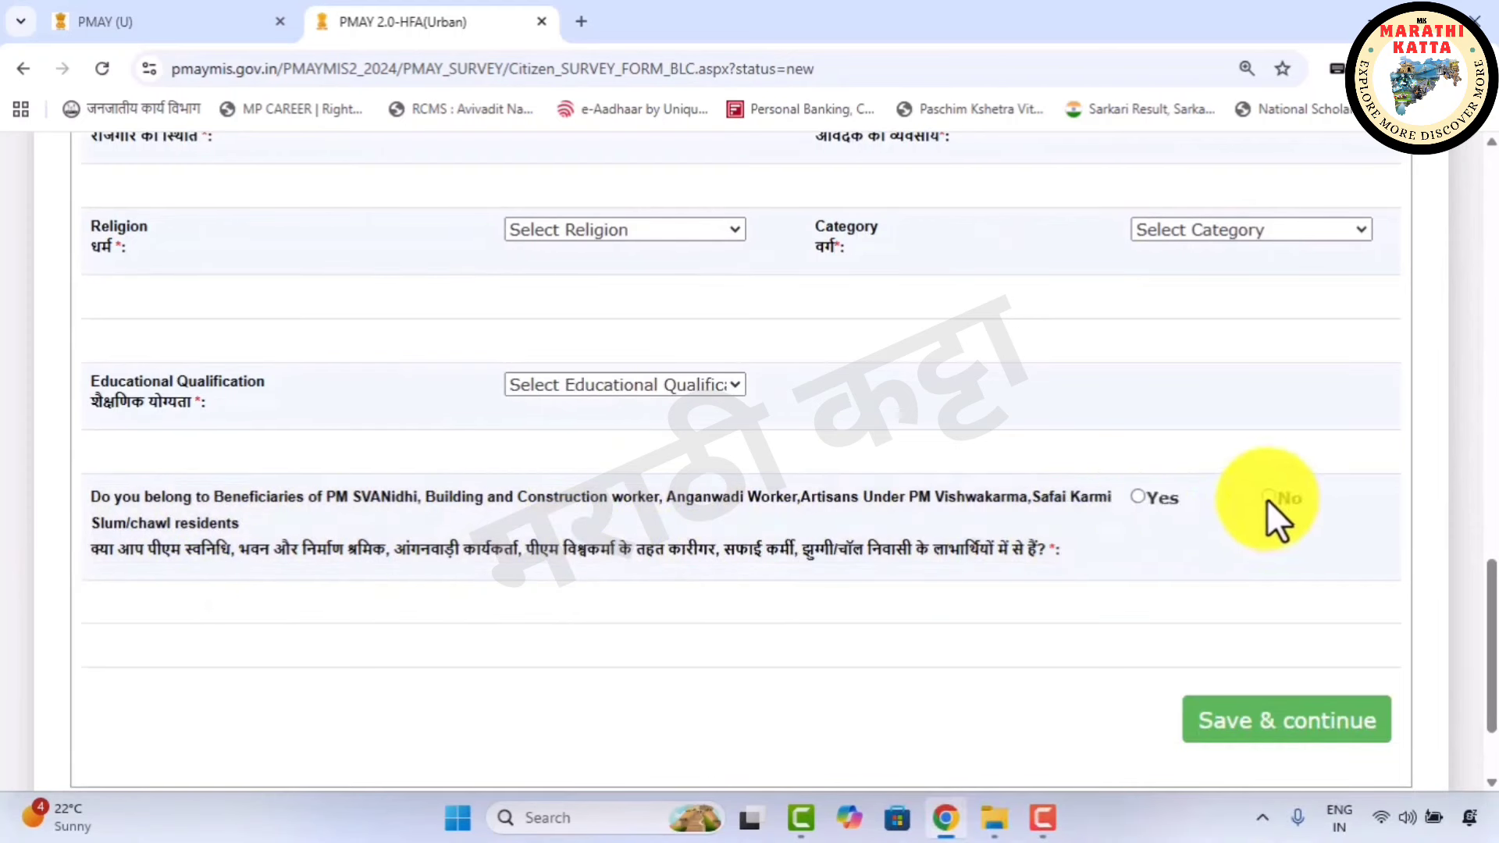
click(1274, 681)
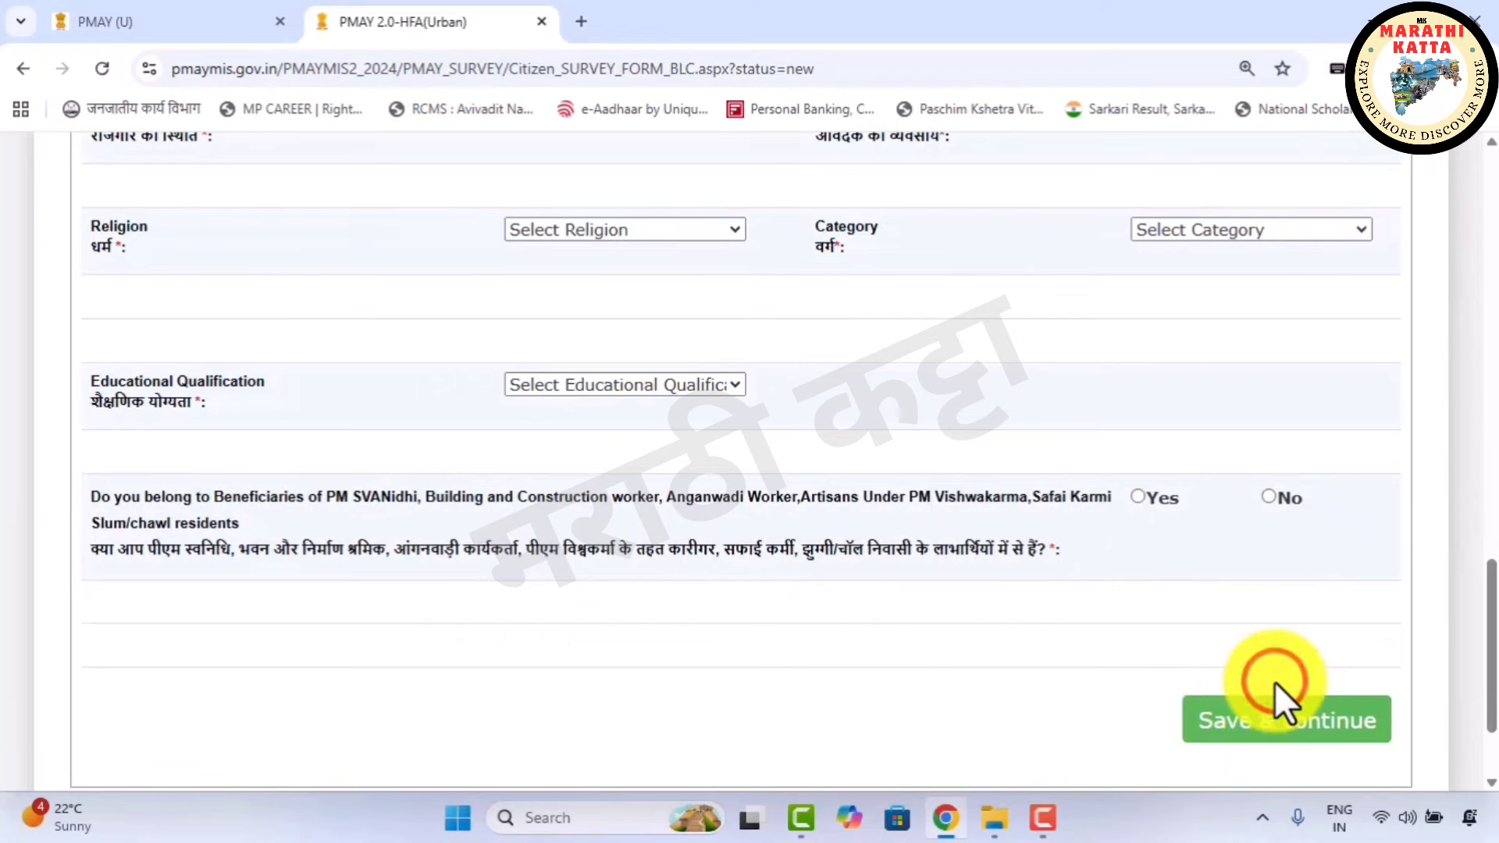
scroll(593, 605, down, 2)
scroll(643, 586, down, 1)
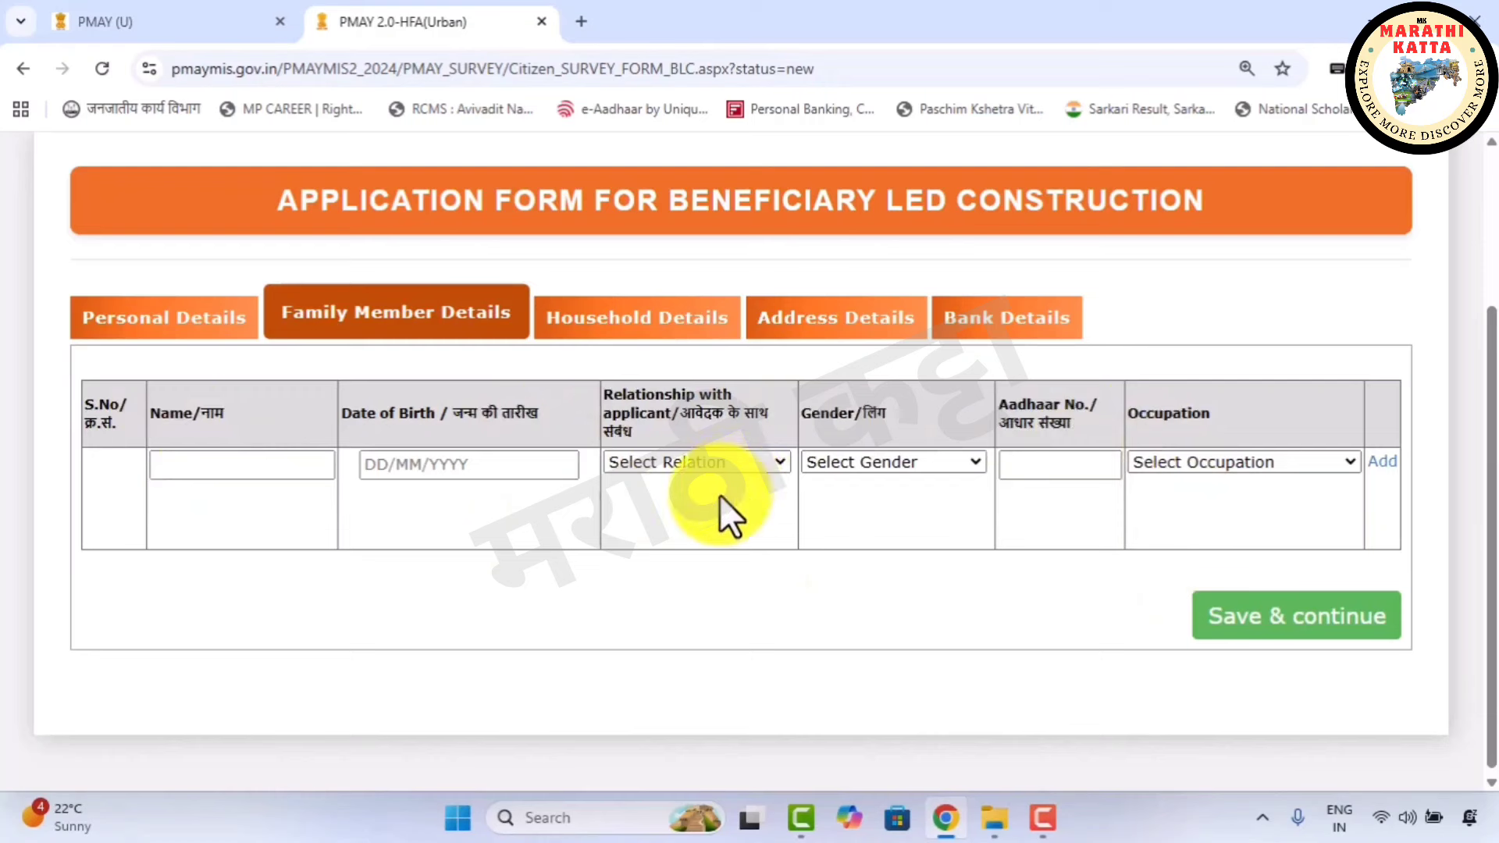
Examine the family member's name, date of birth, relationship and occupation fields, and proceed to the Household Details section
click(207, 469)
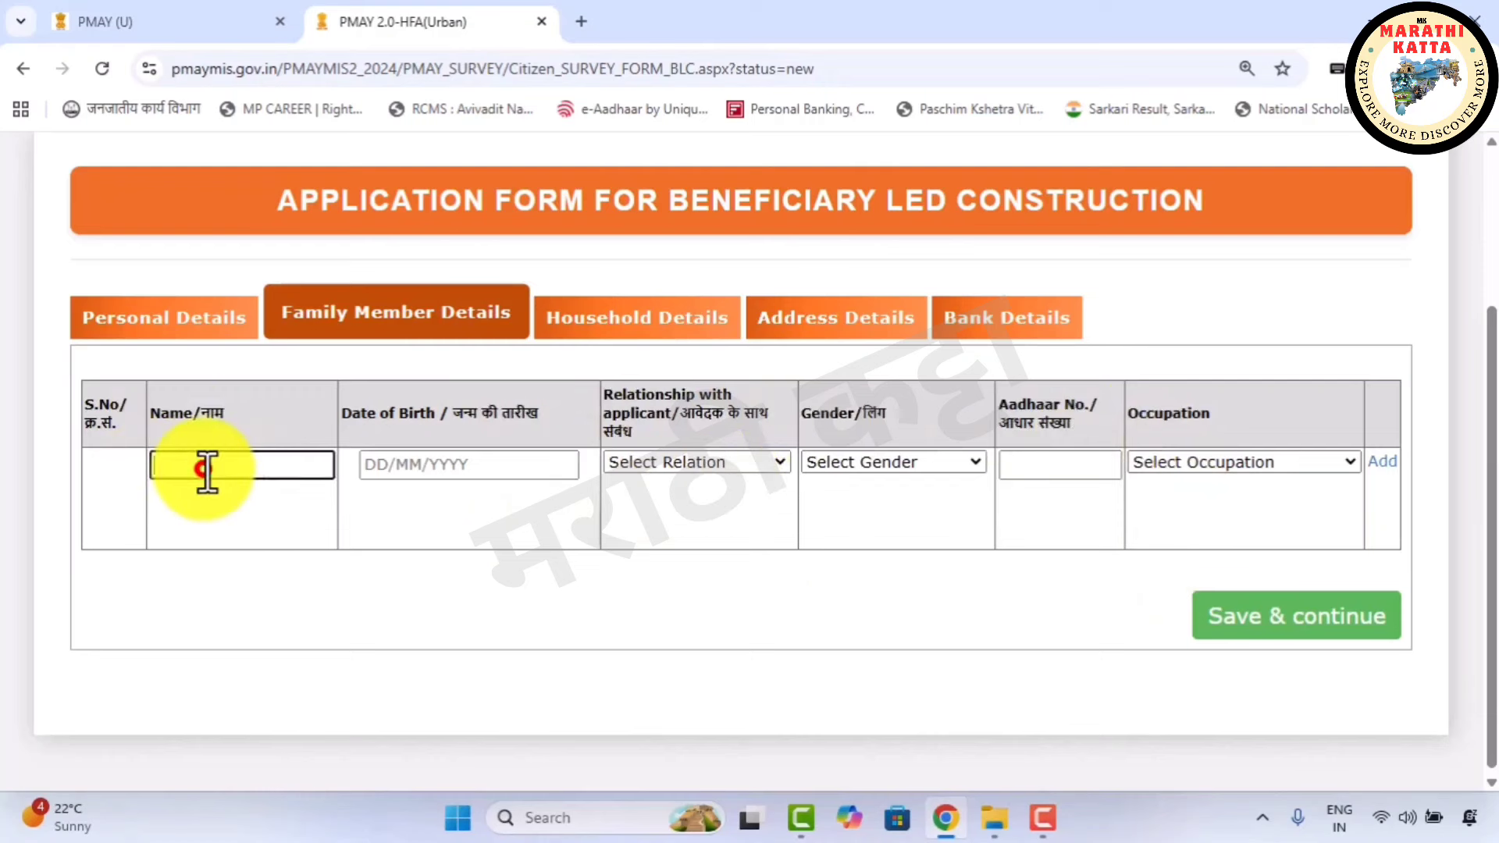
click(162, 504)
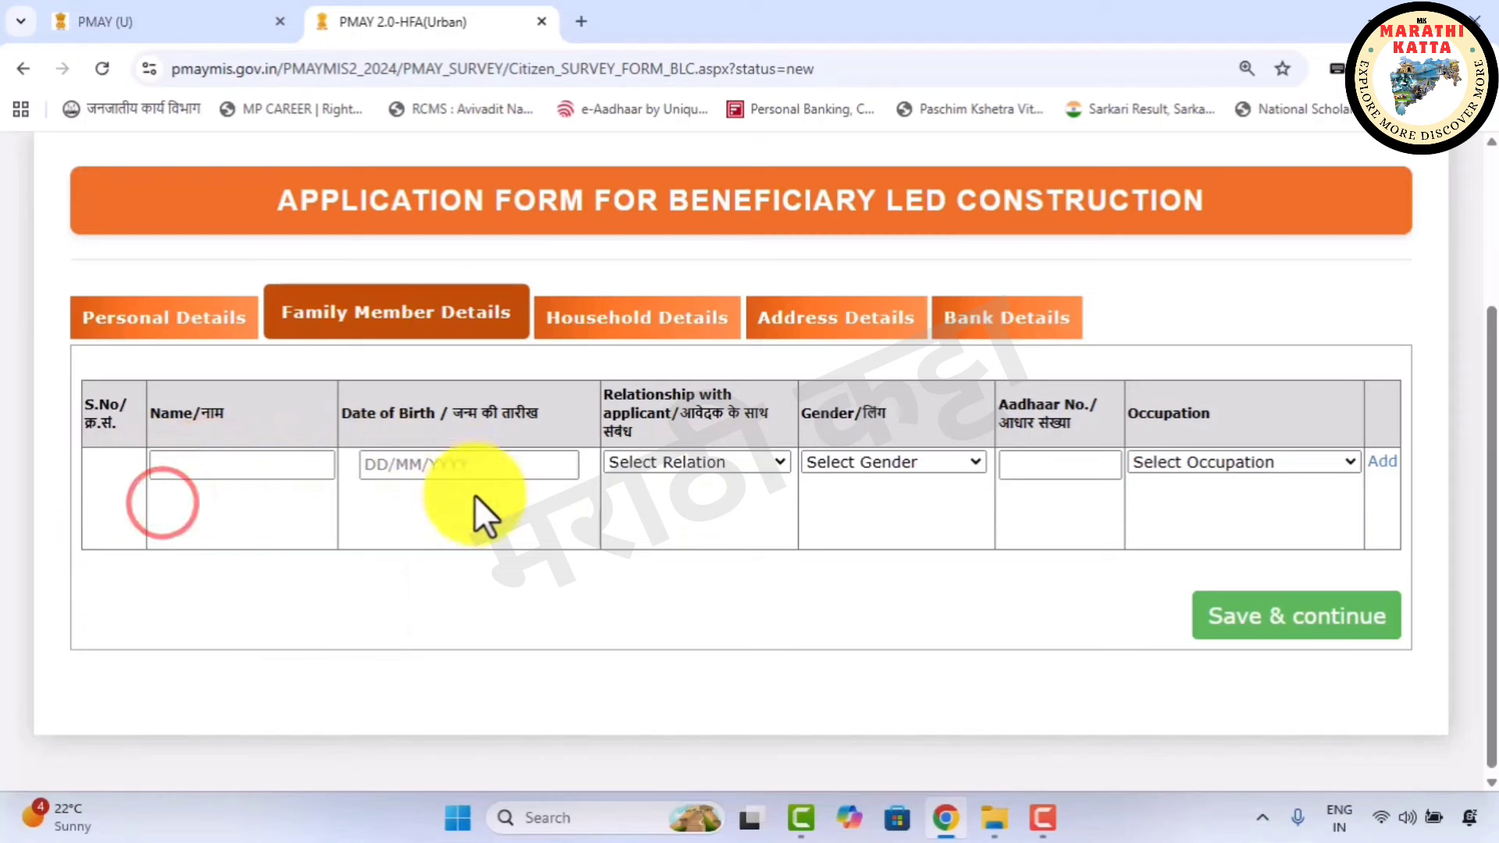
click(432, 504)
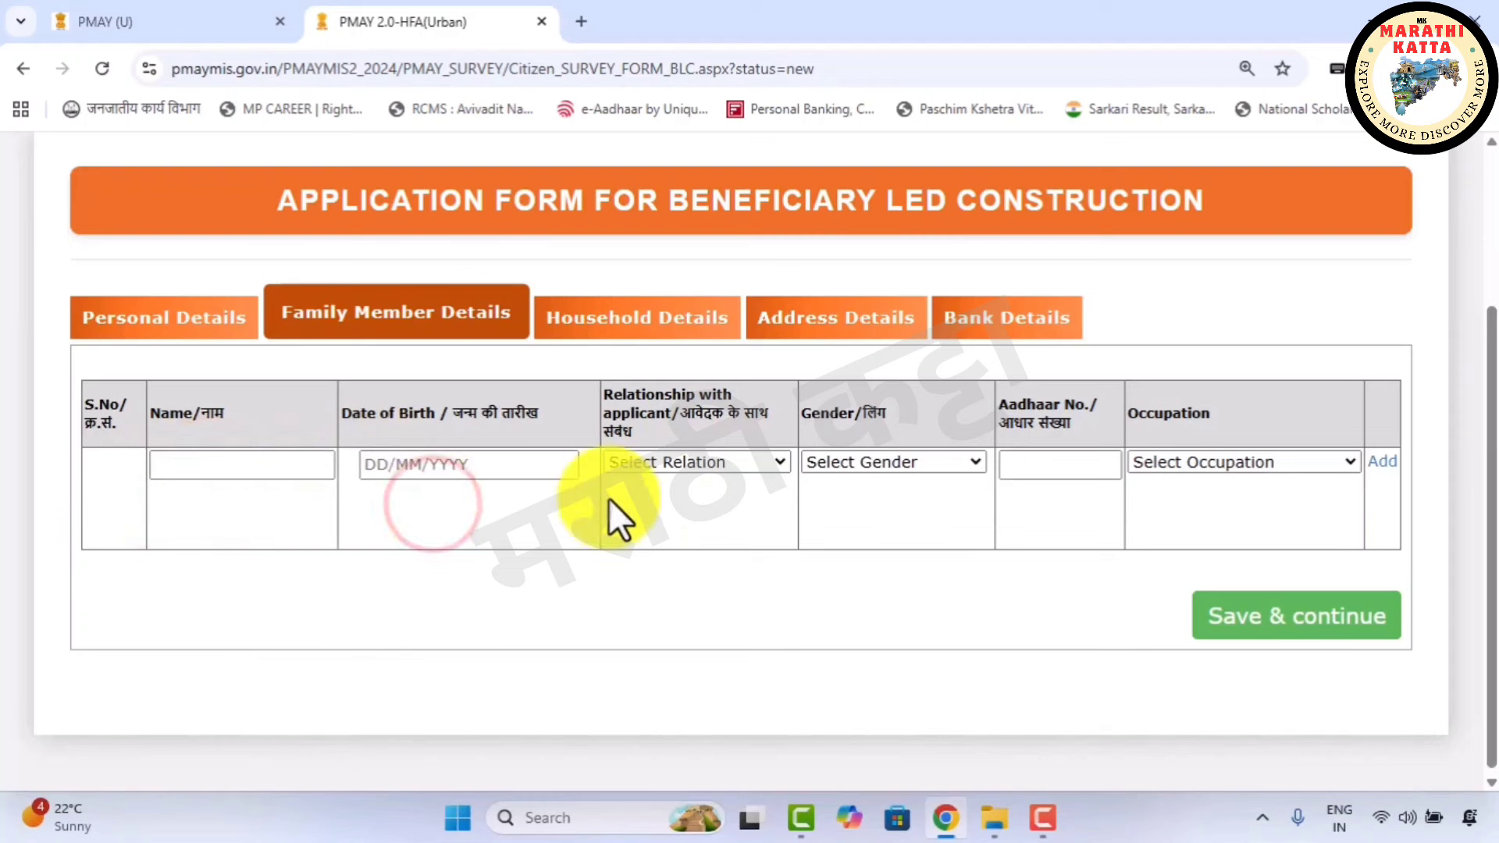
click(648, 468)
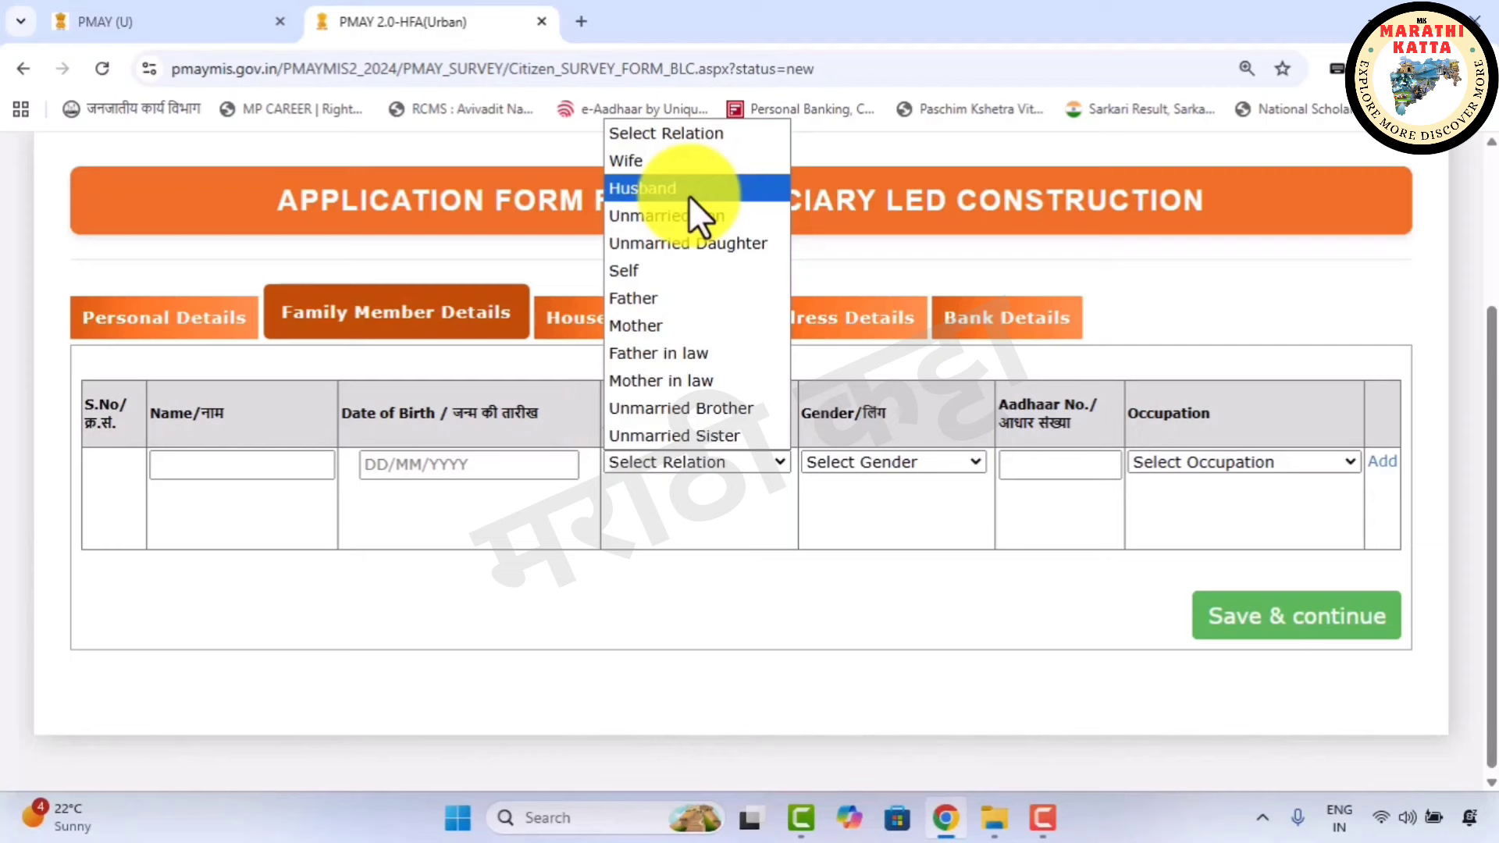
click(837, 539)
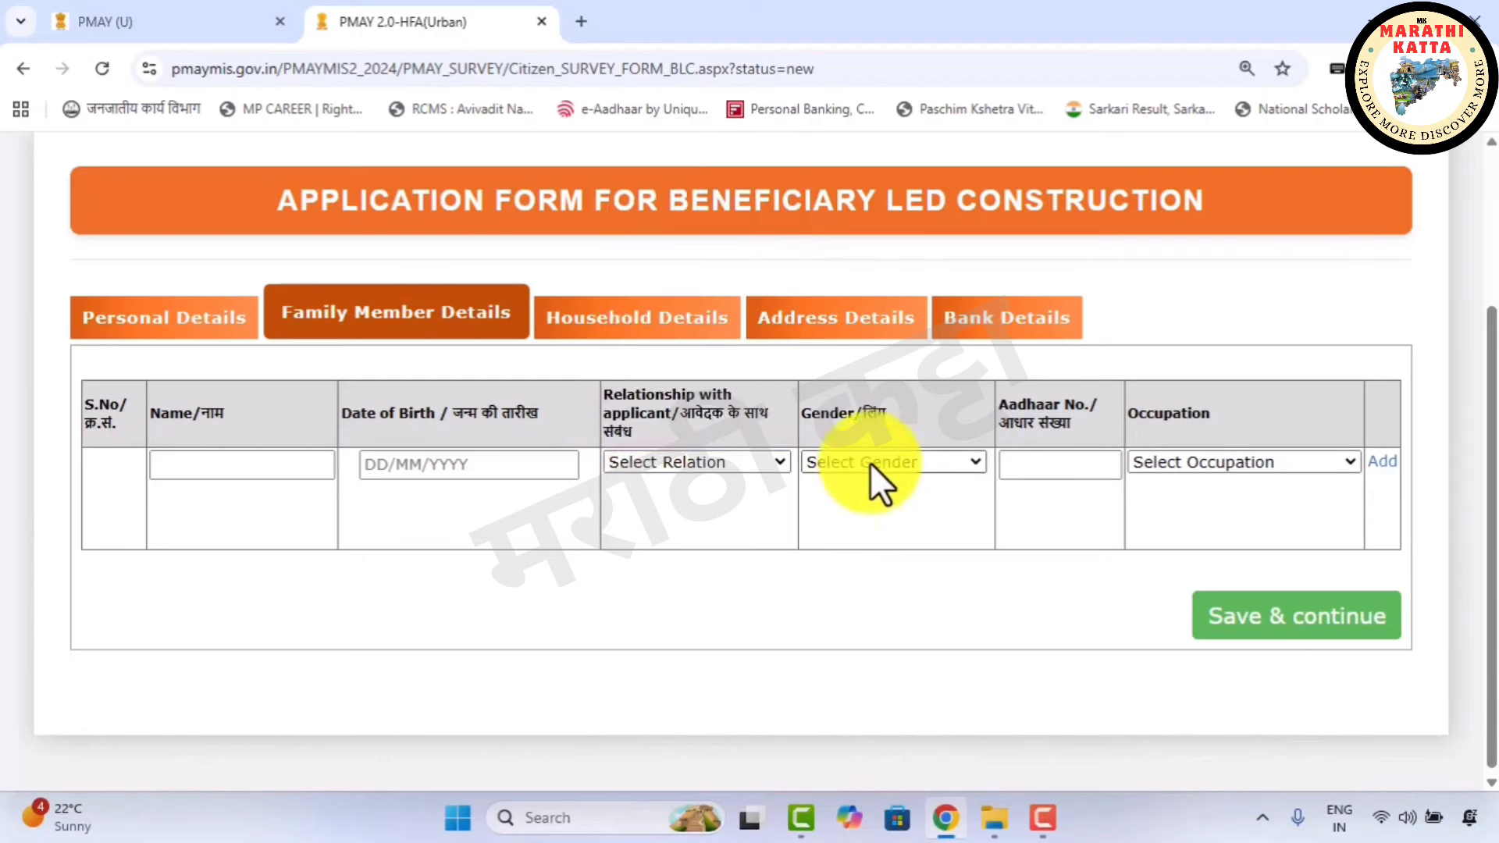
click(1171, 464)
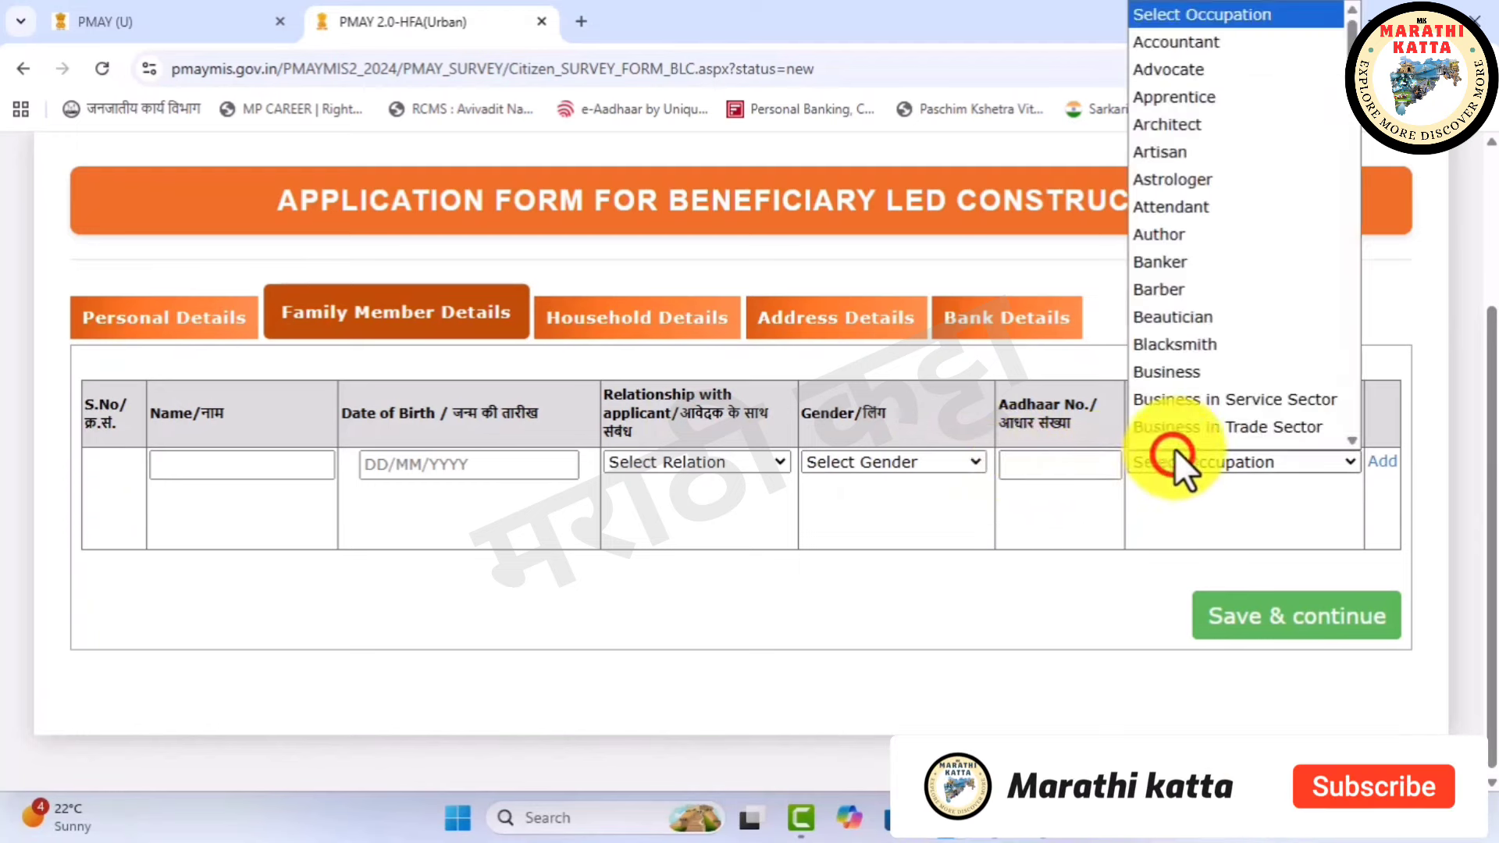
click(1219, 481)
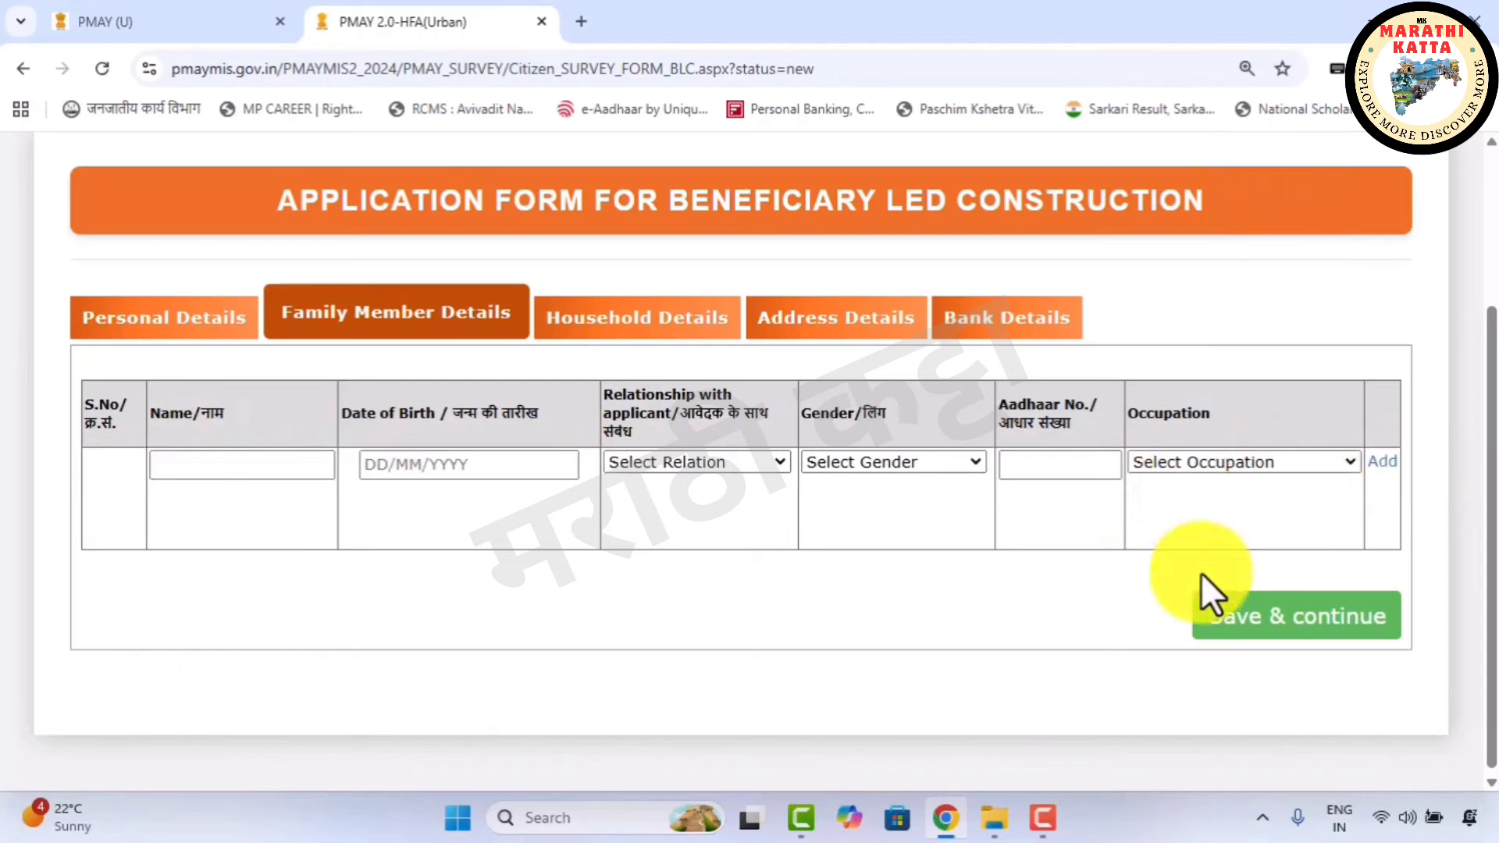
click(1280, 579)
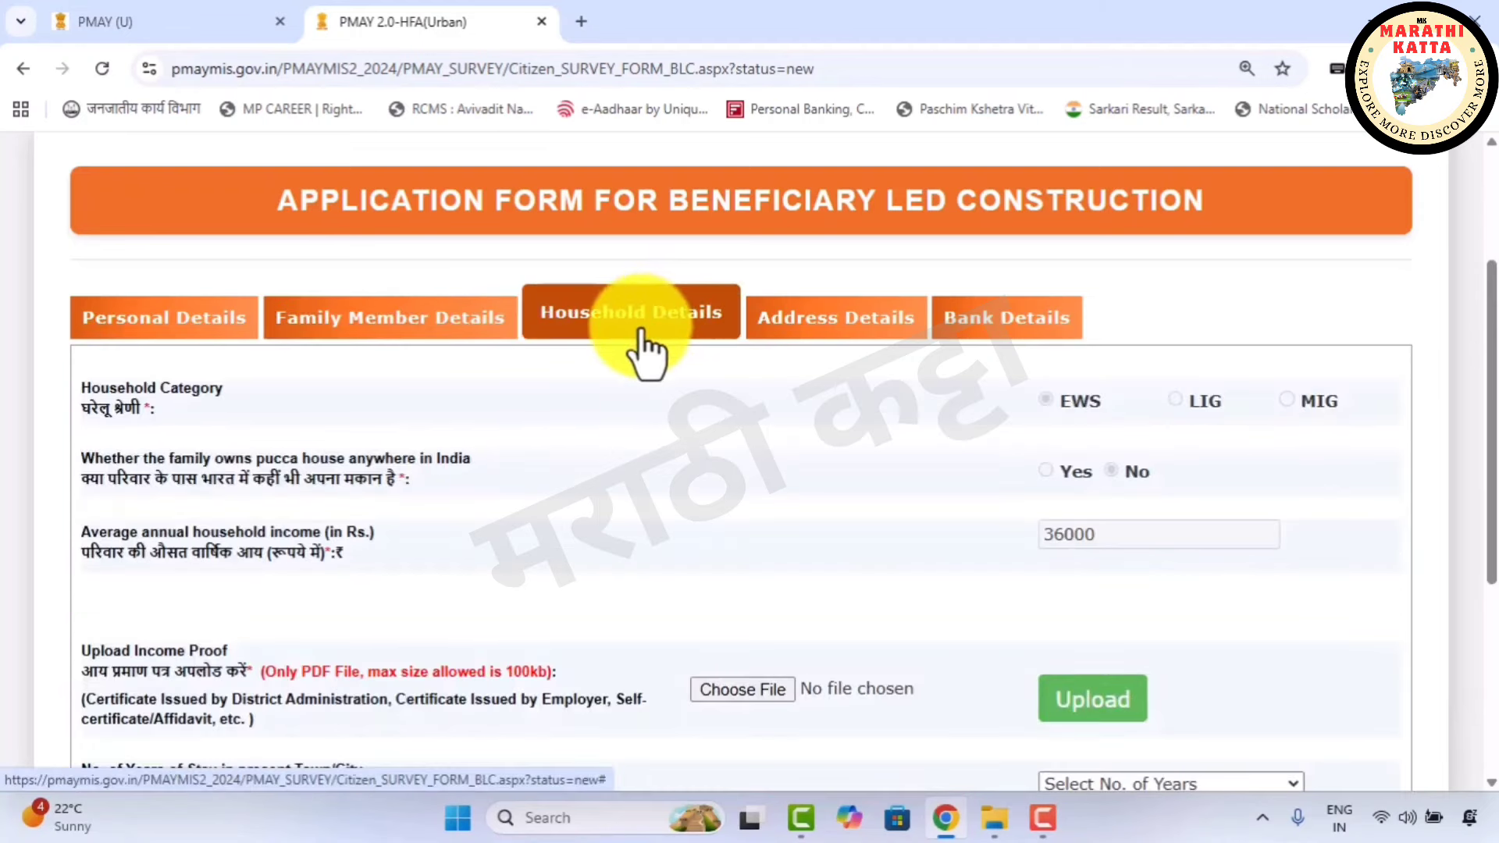
Review the household category, pucca house ownership and annual income entries, and check the file selection for the income proof without choosing a file
scroll(640, 334, down, 1)
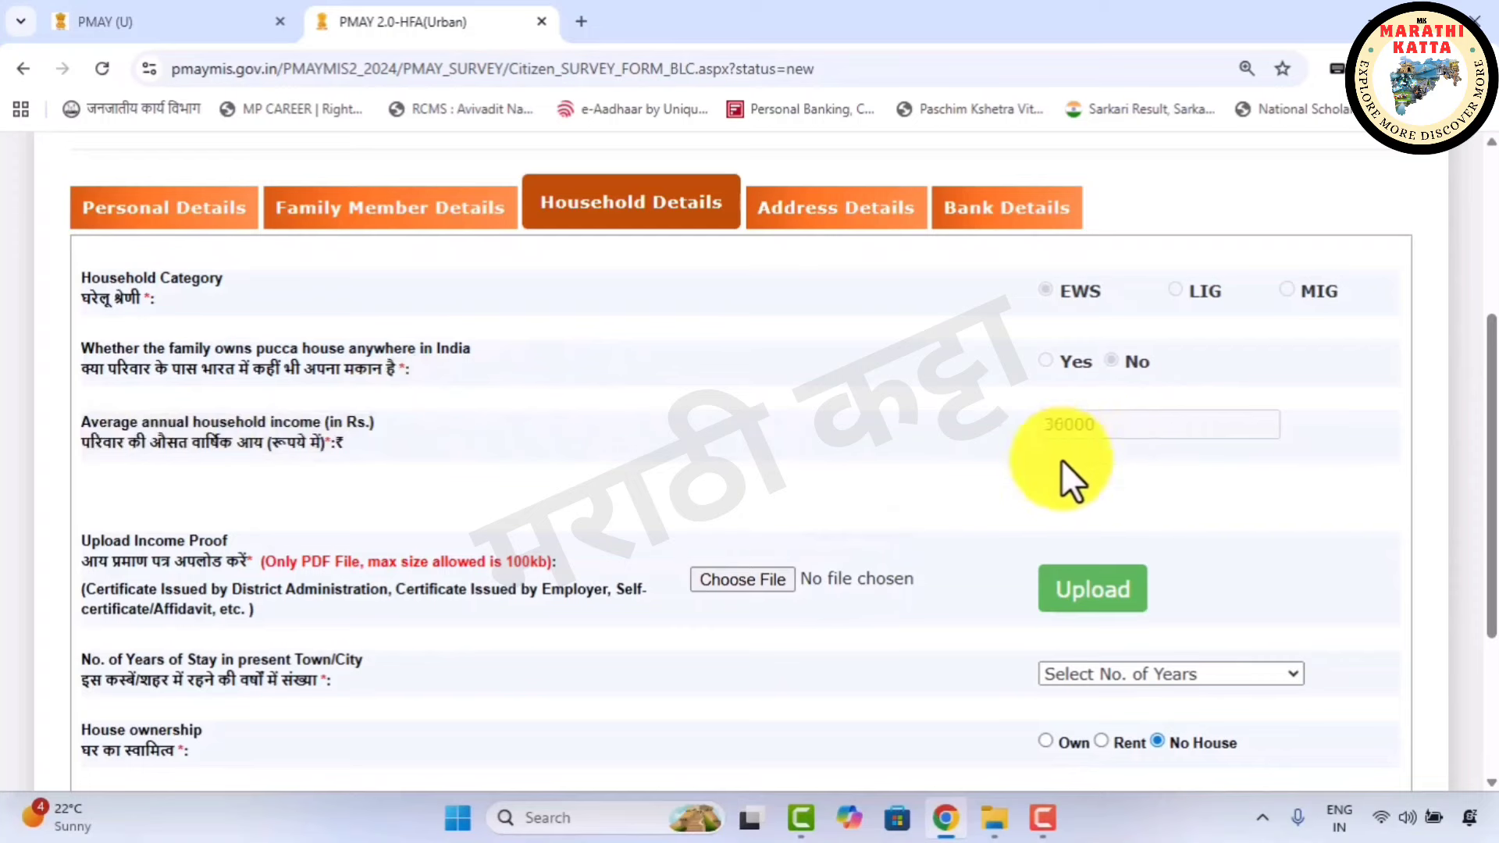
click(730, 577)
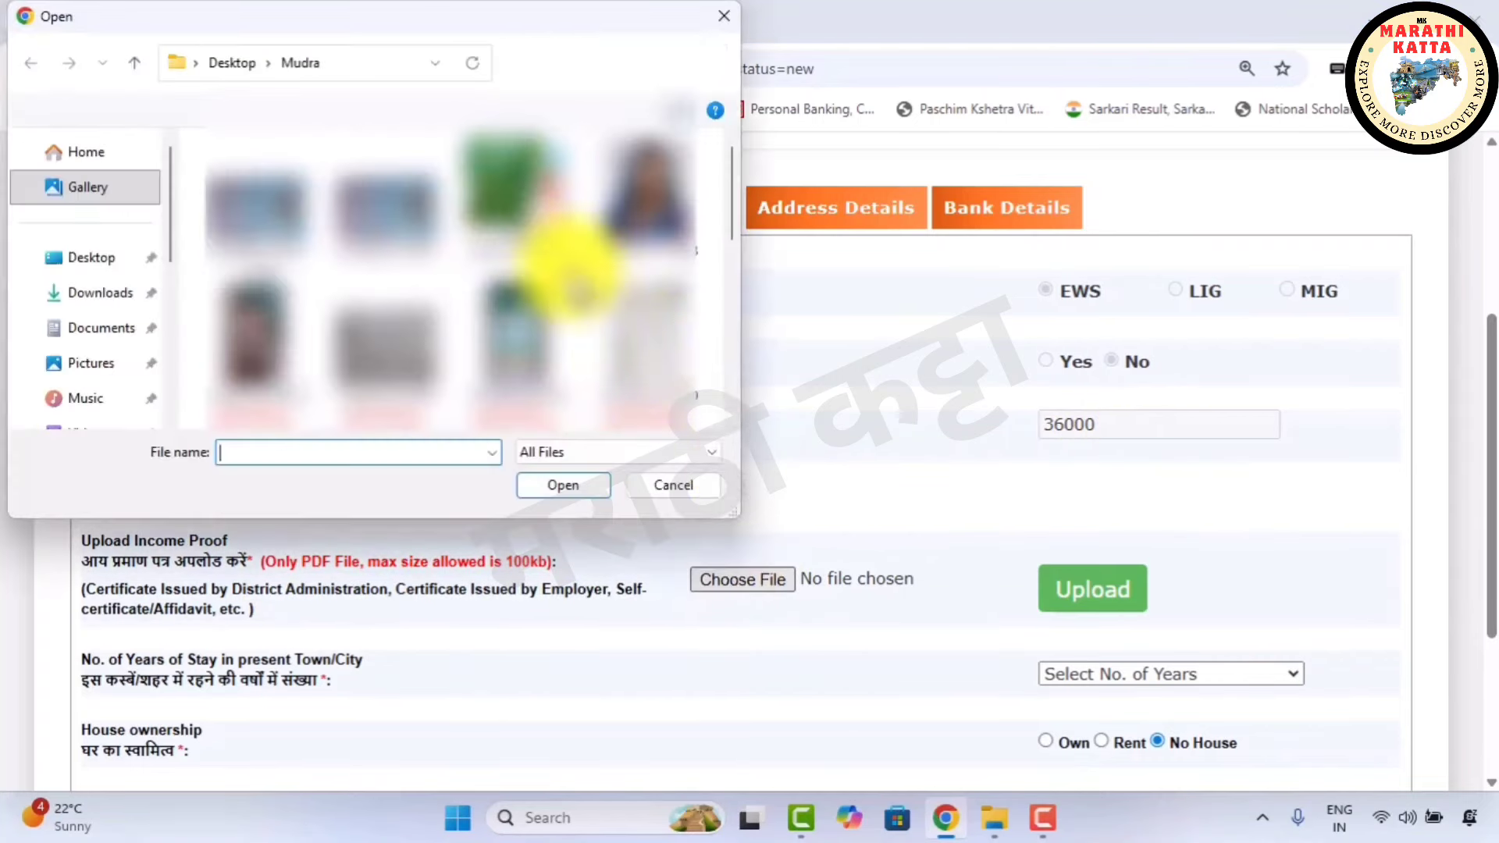
click(707, 486)
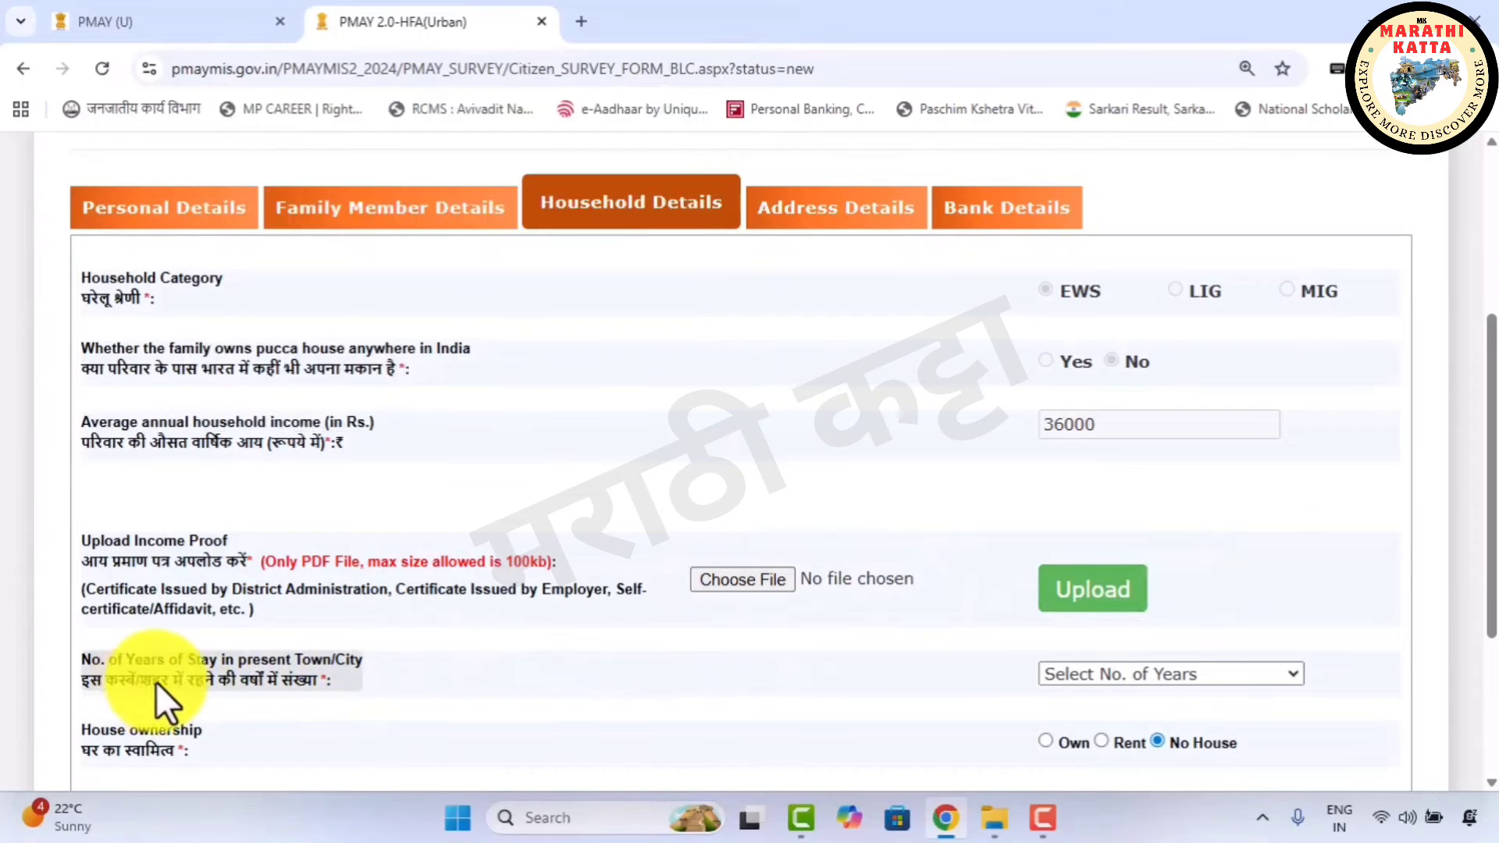
Review the choices for years of stay in the present town and house ownership, and proceed to the Address Details section
scroll(231, 676, down, 2)
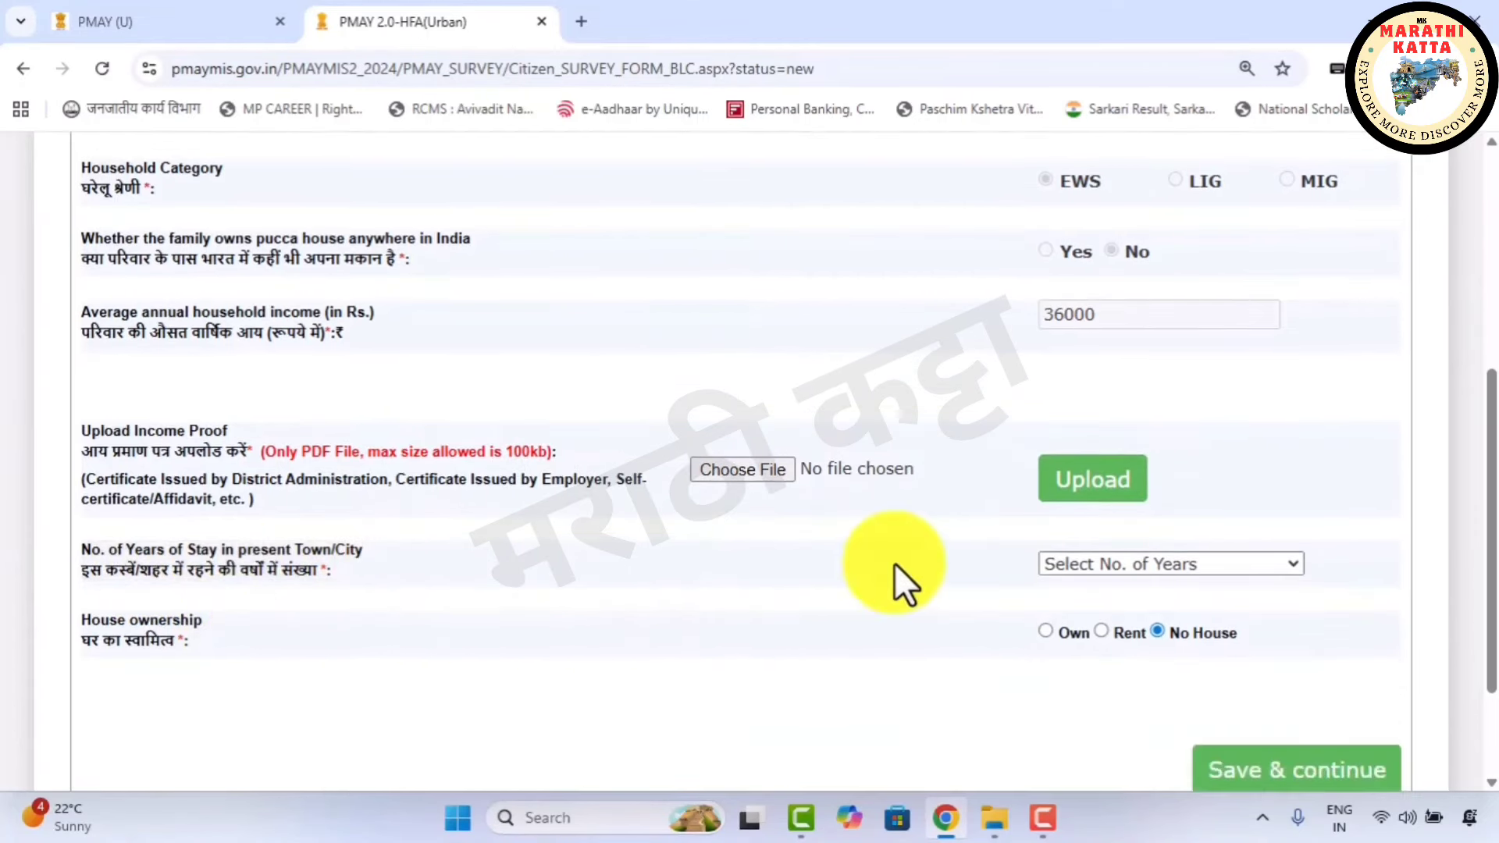
click(1102, 563)
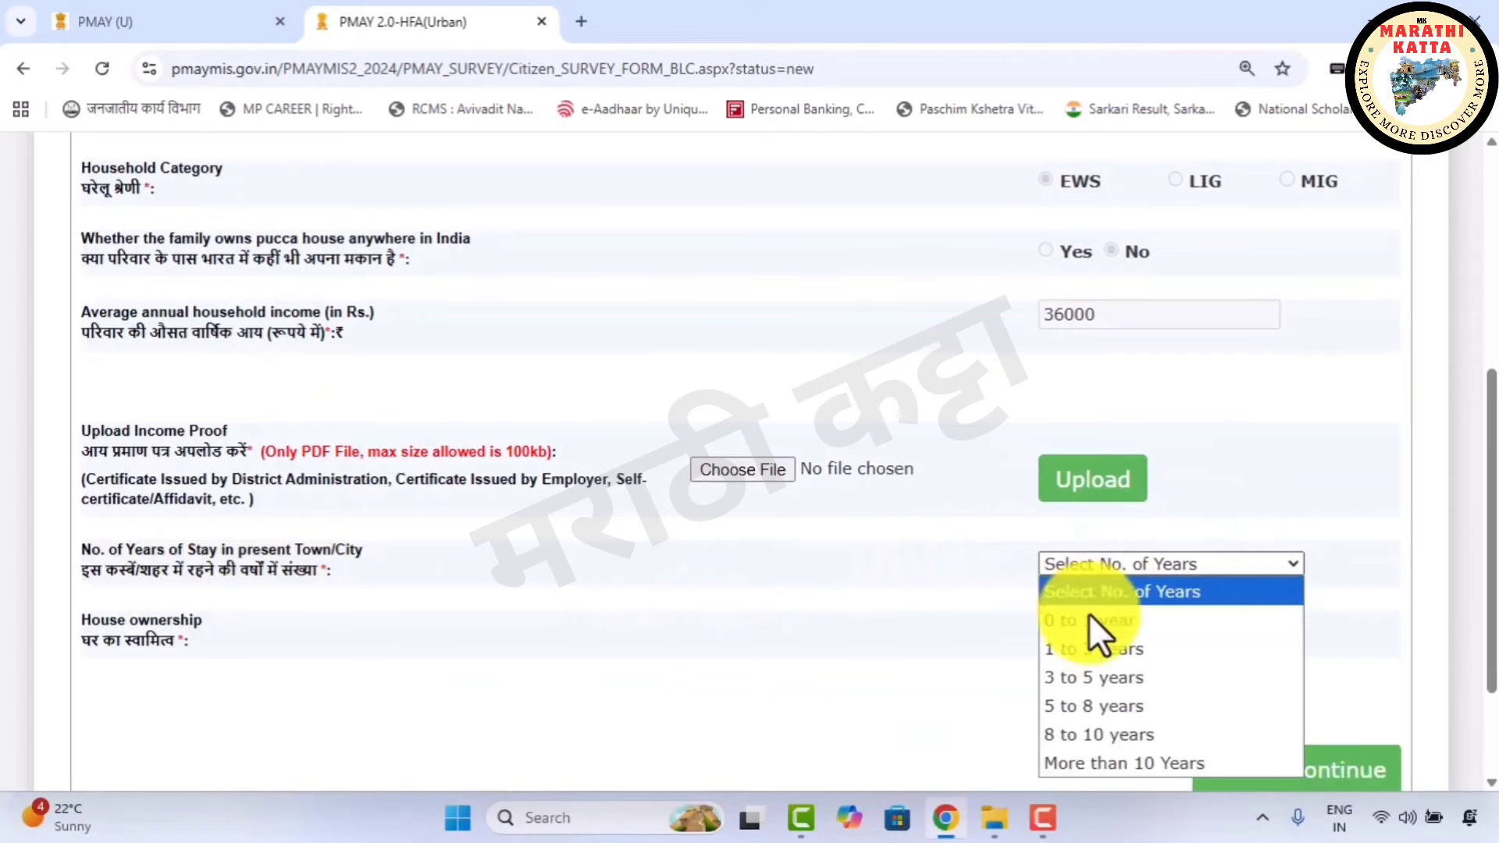
click(976, 535)
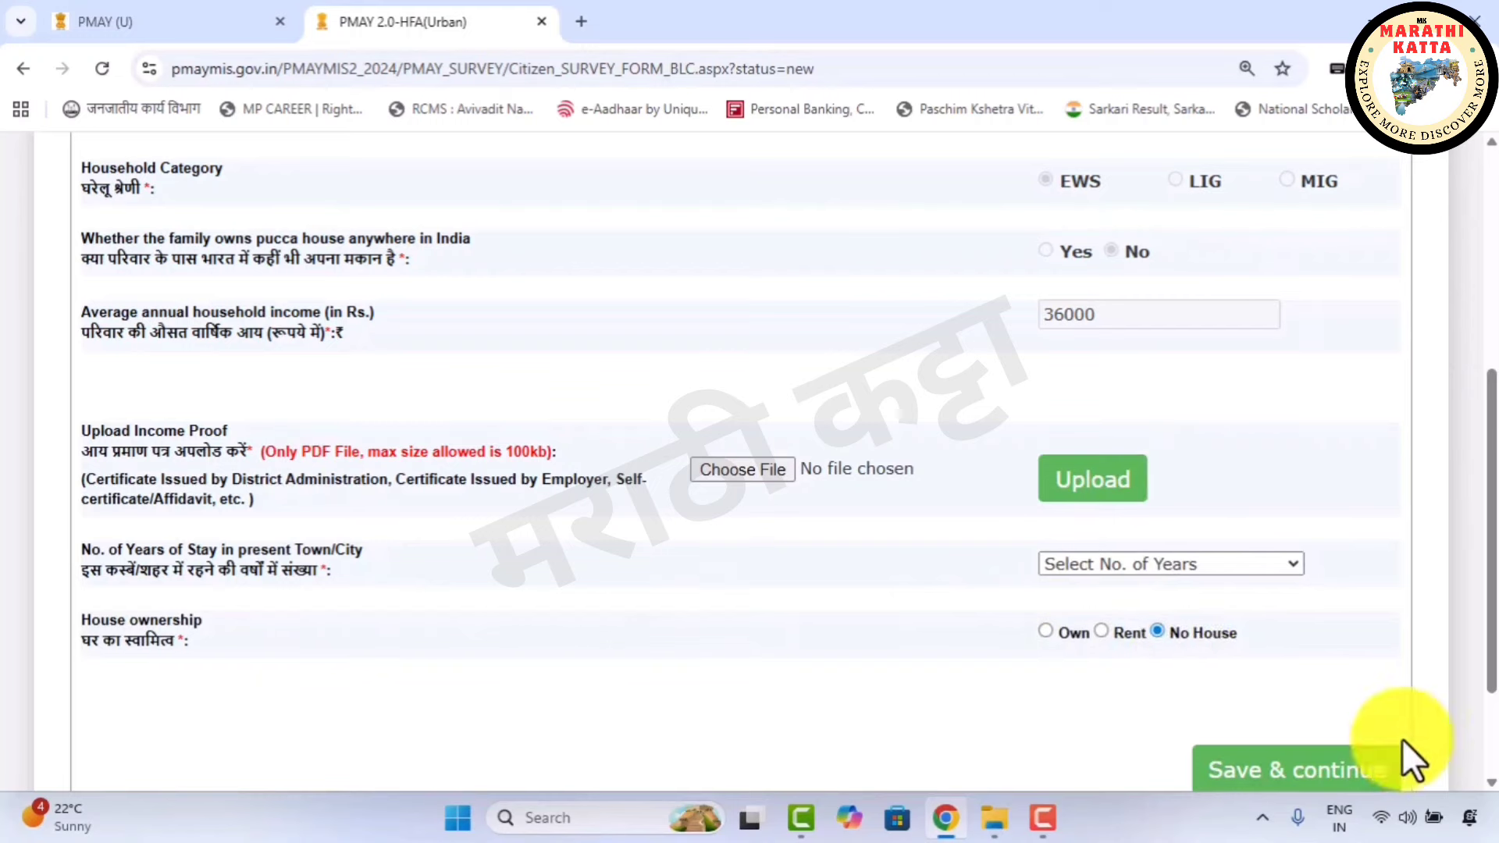
click(1330, 720)
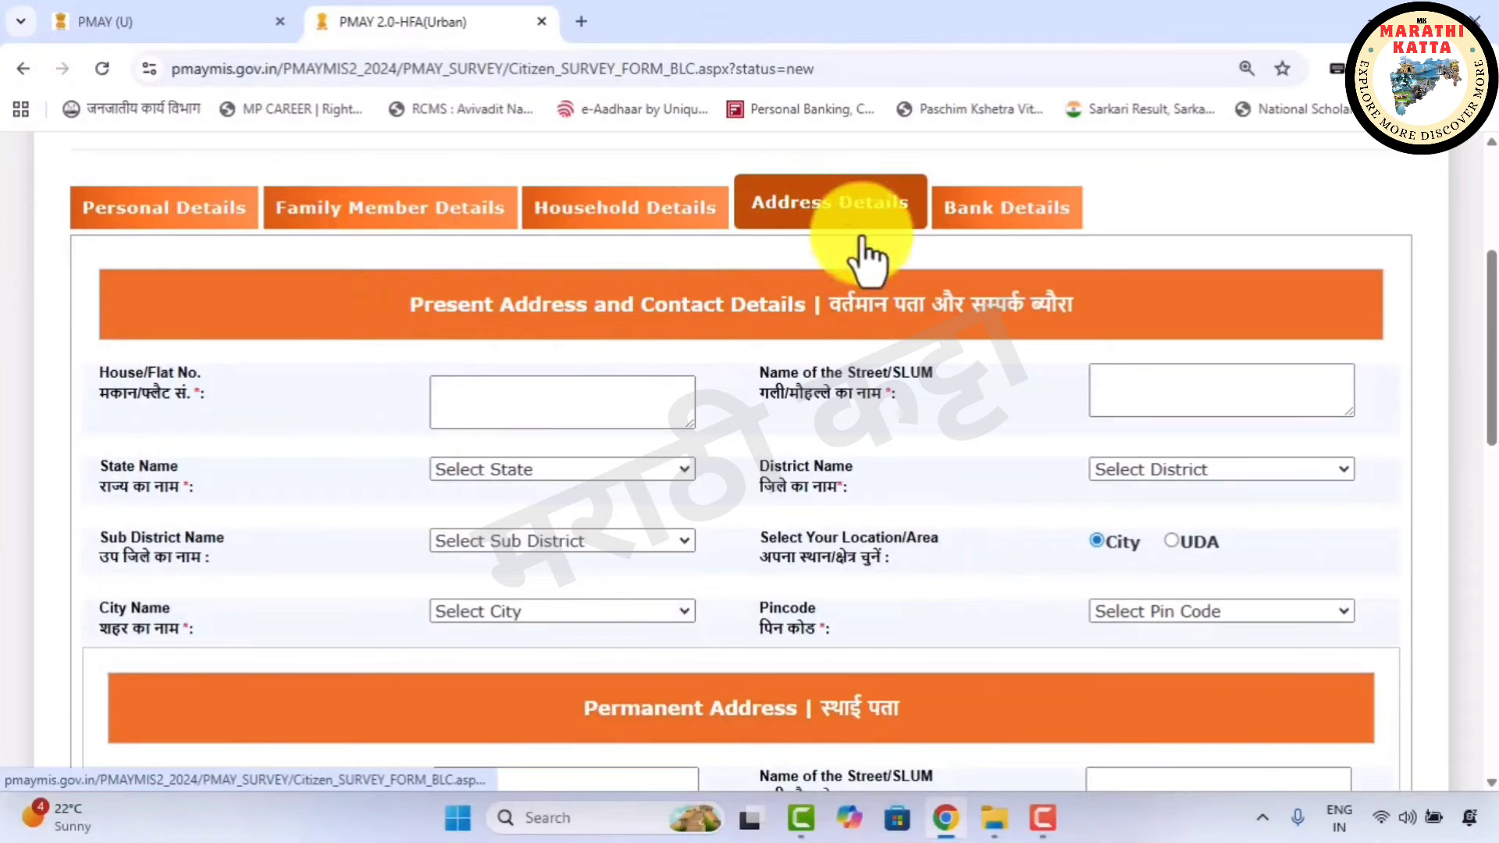
Examine the house/flat number and street name fields under Present Address and Contact Details
drag(408, 304, 1102, 308)
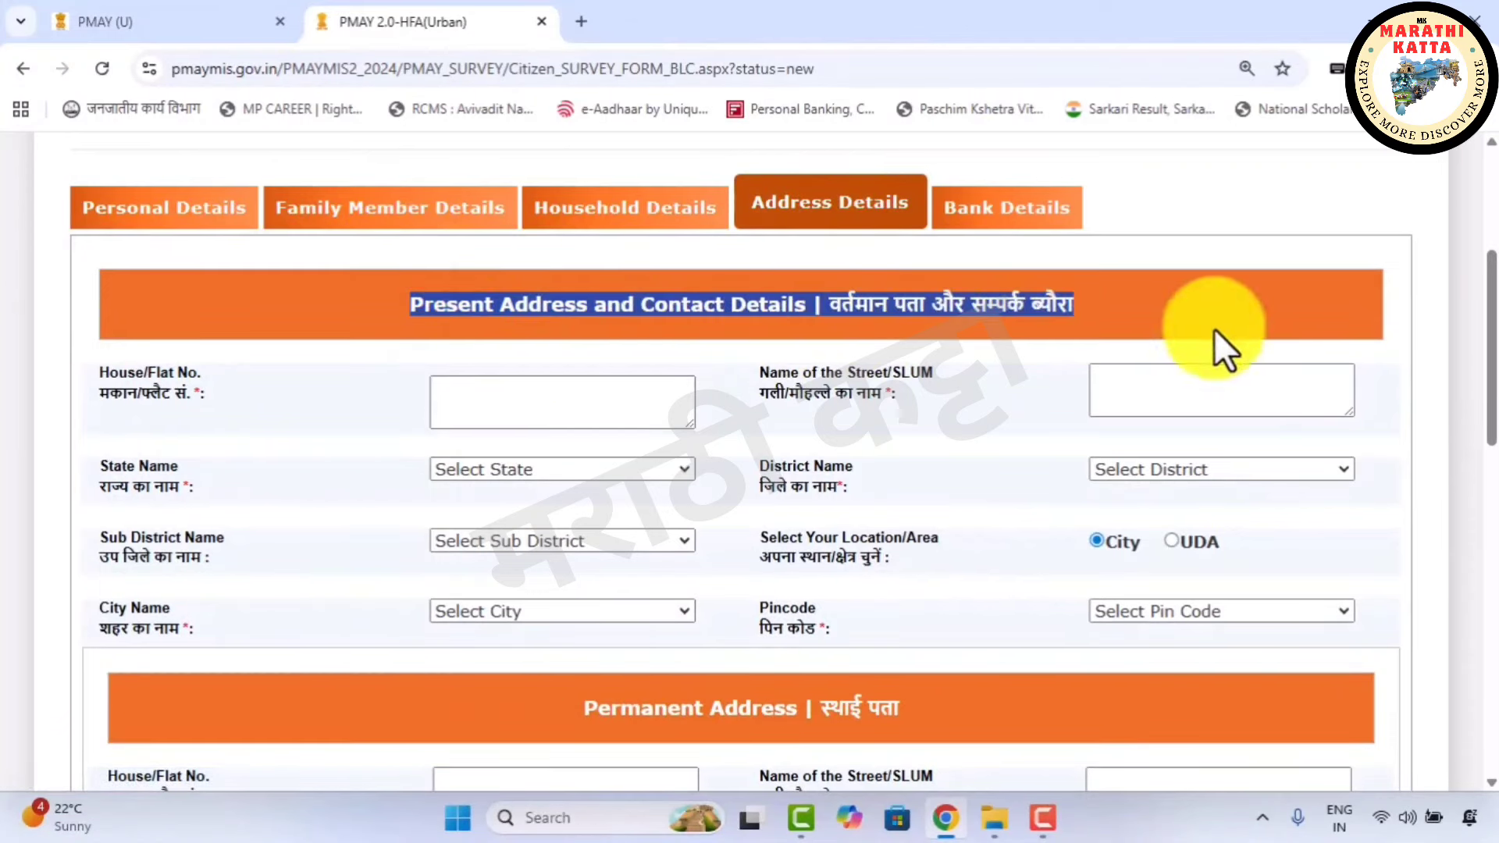
click(1146, 248)
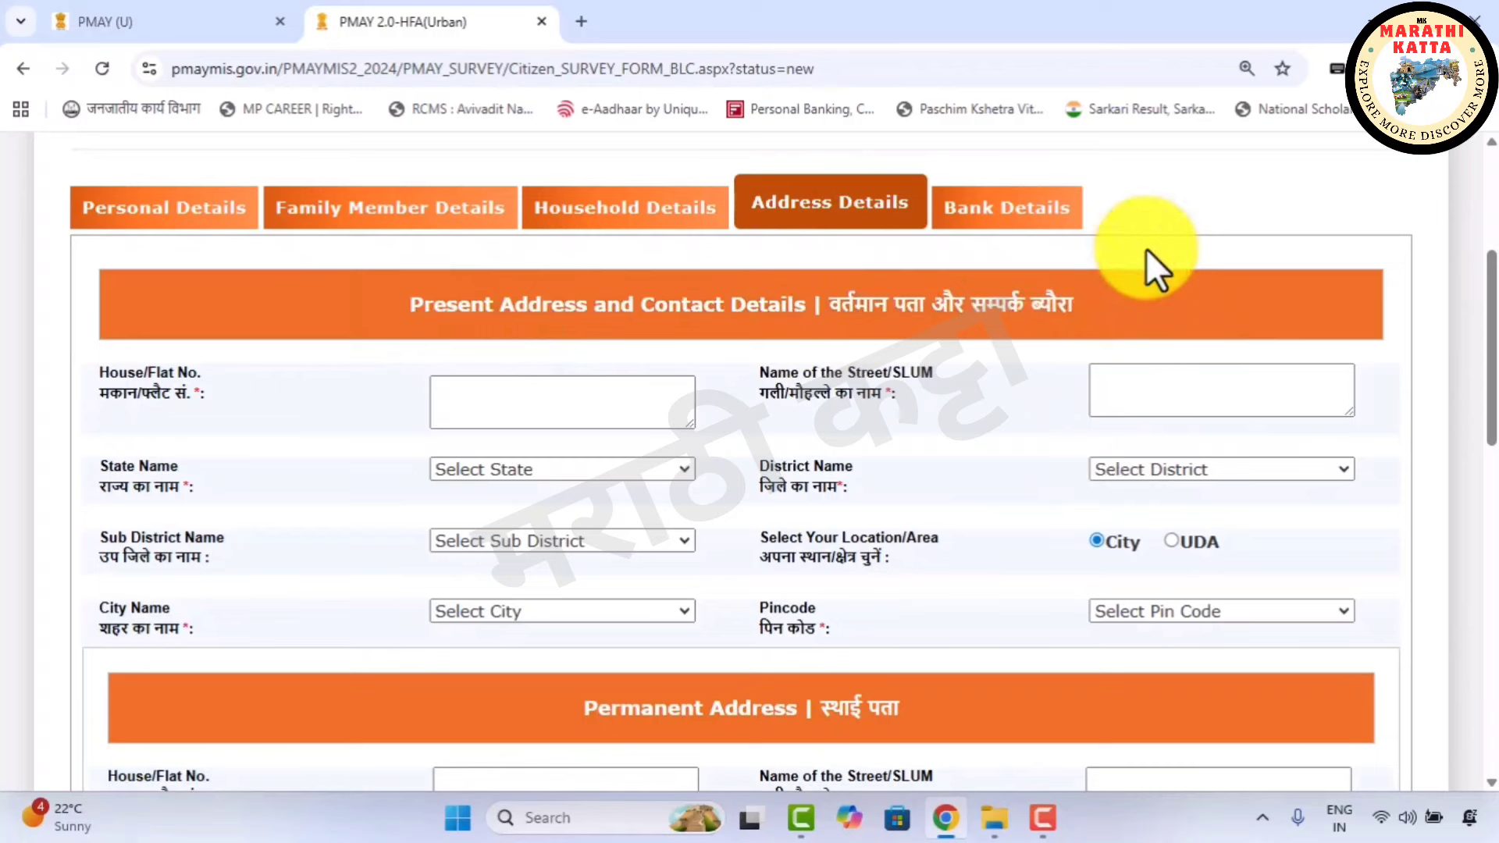
click(483, 399)
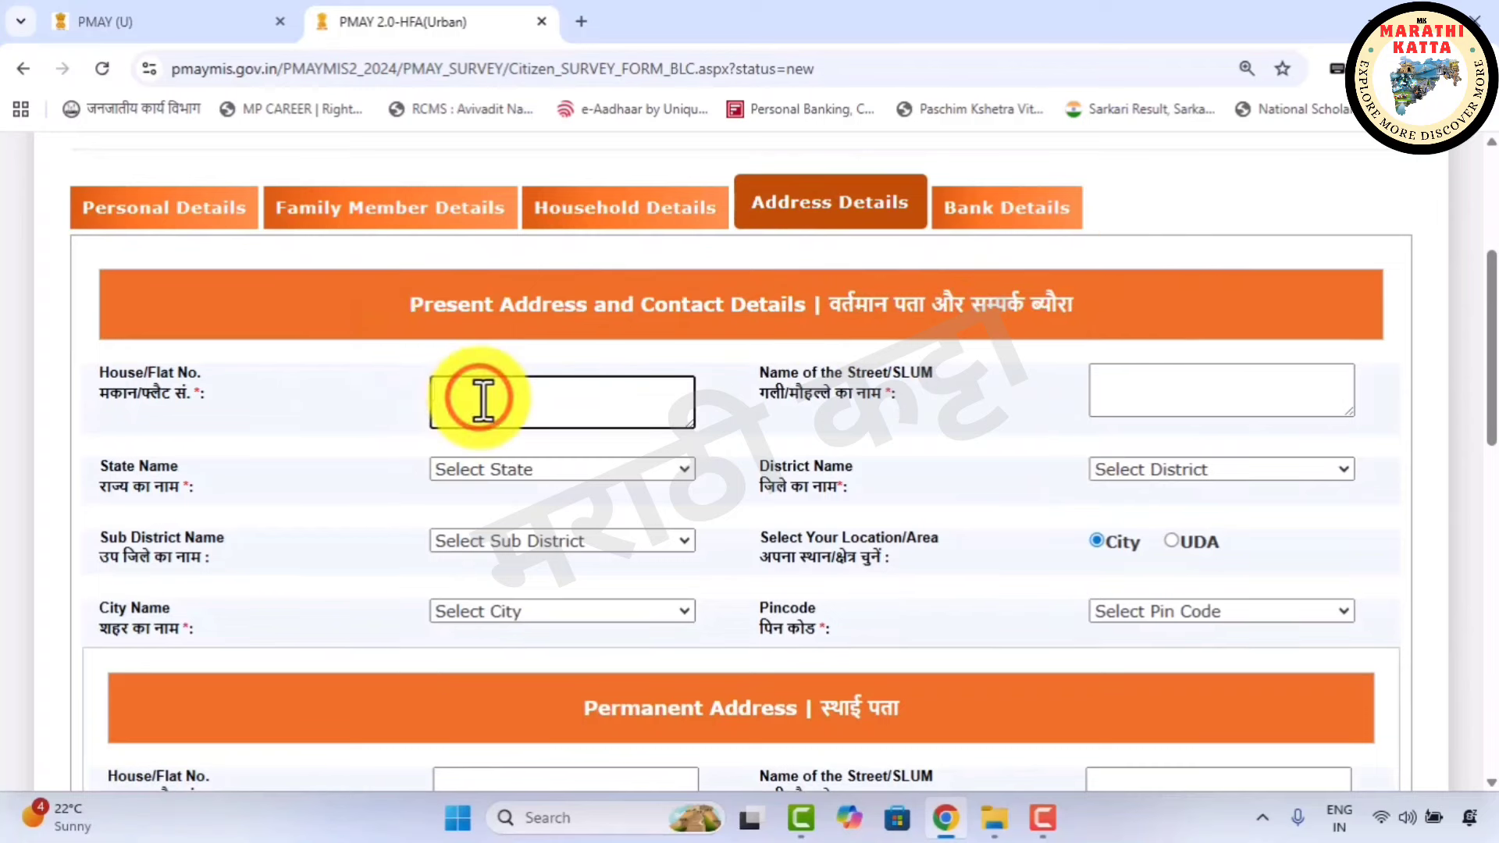
click(1112, 377)
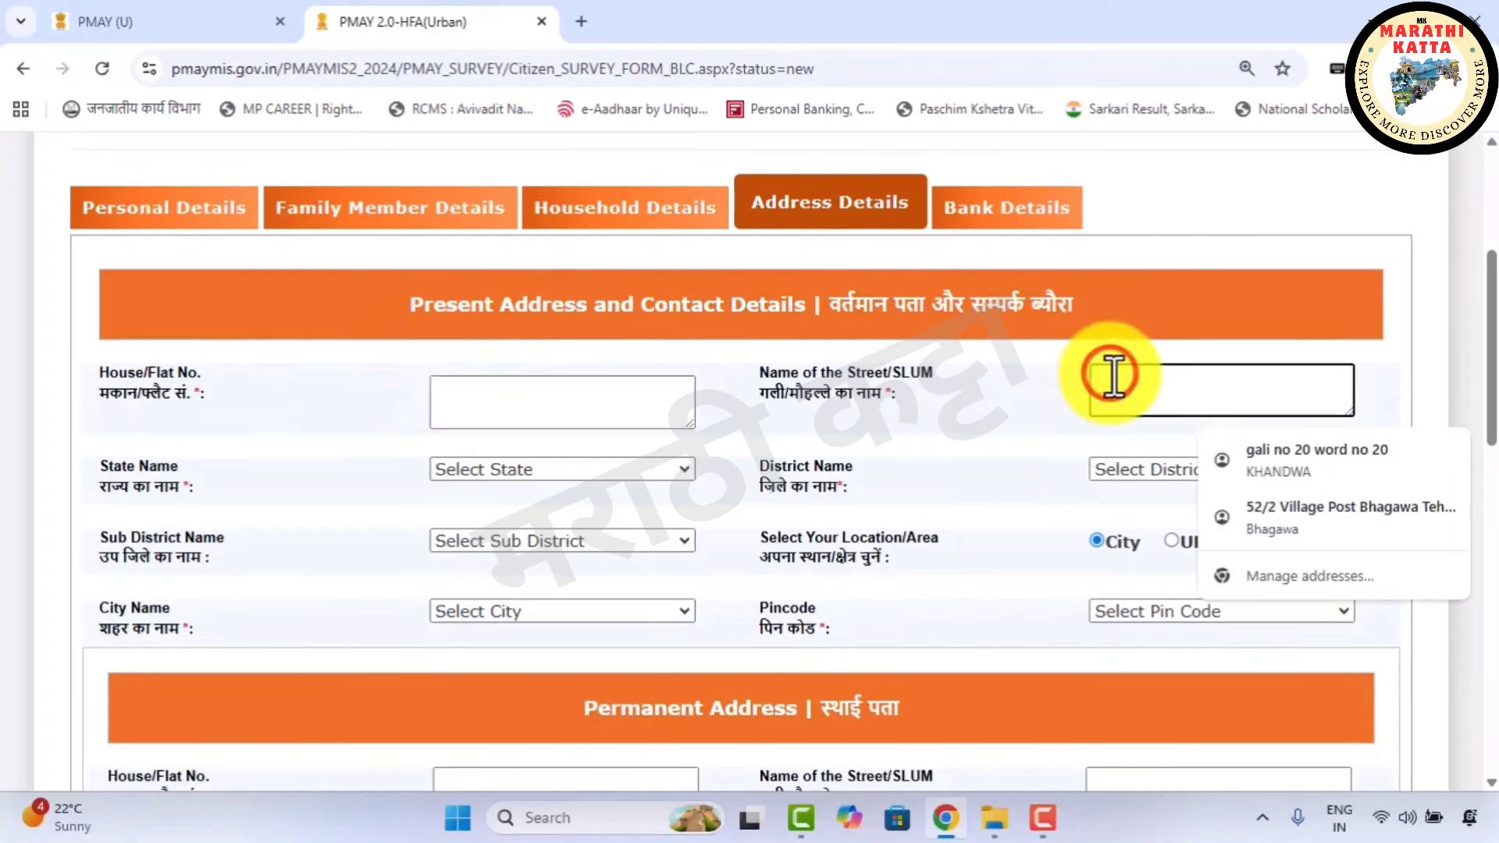
click(1036, 351)
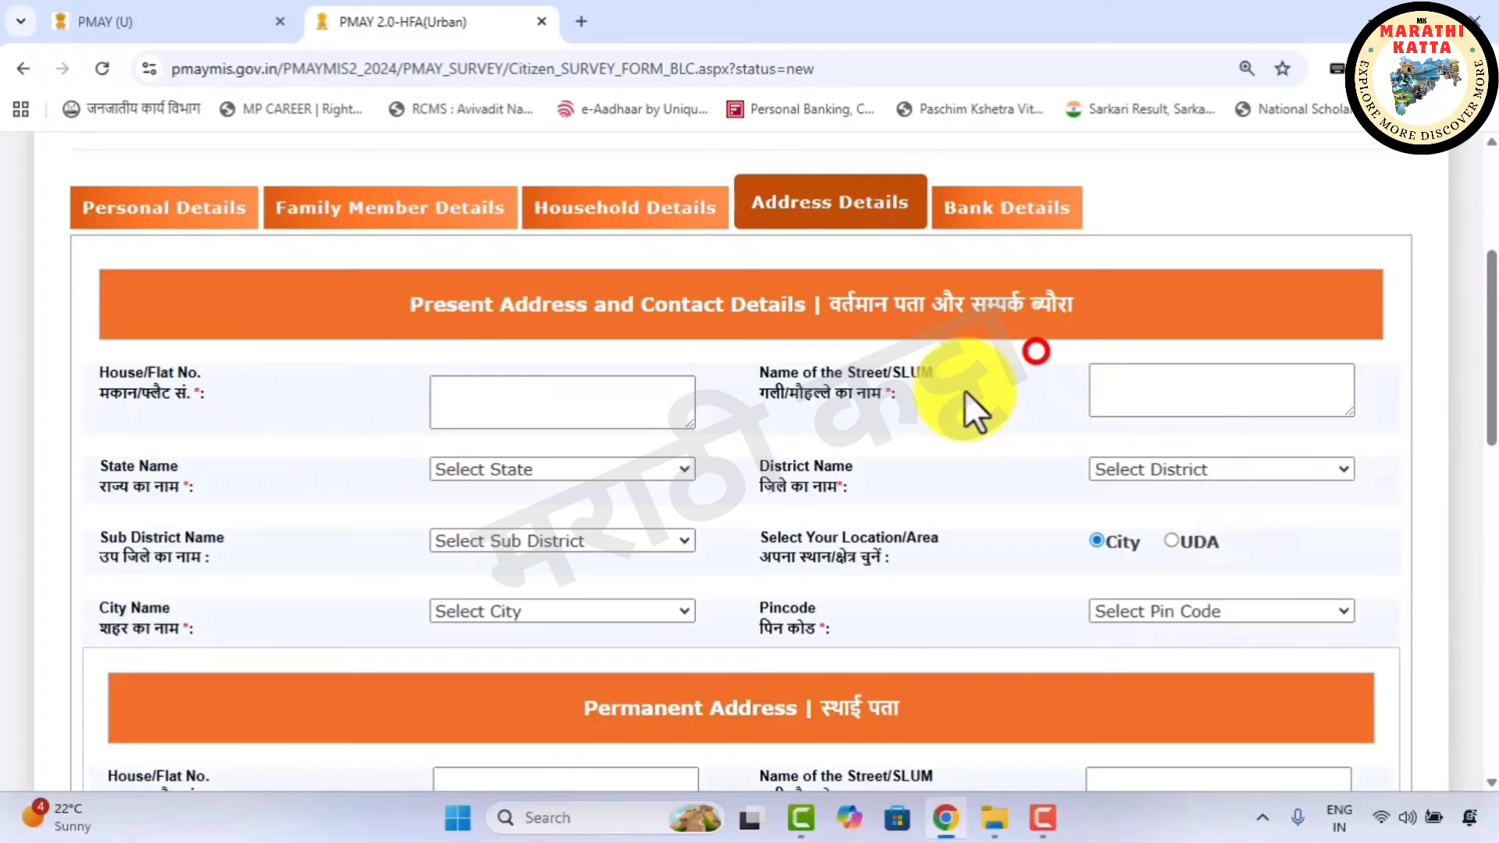
Examine the state, district, sub district, city and pincode choices of the present address
click(466, 468)
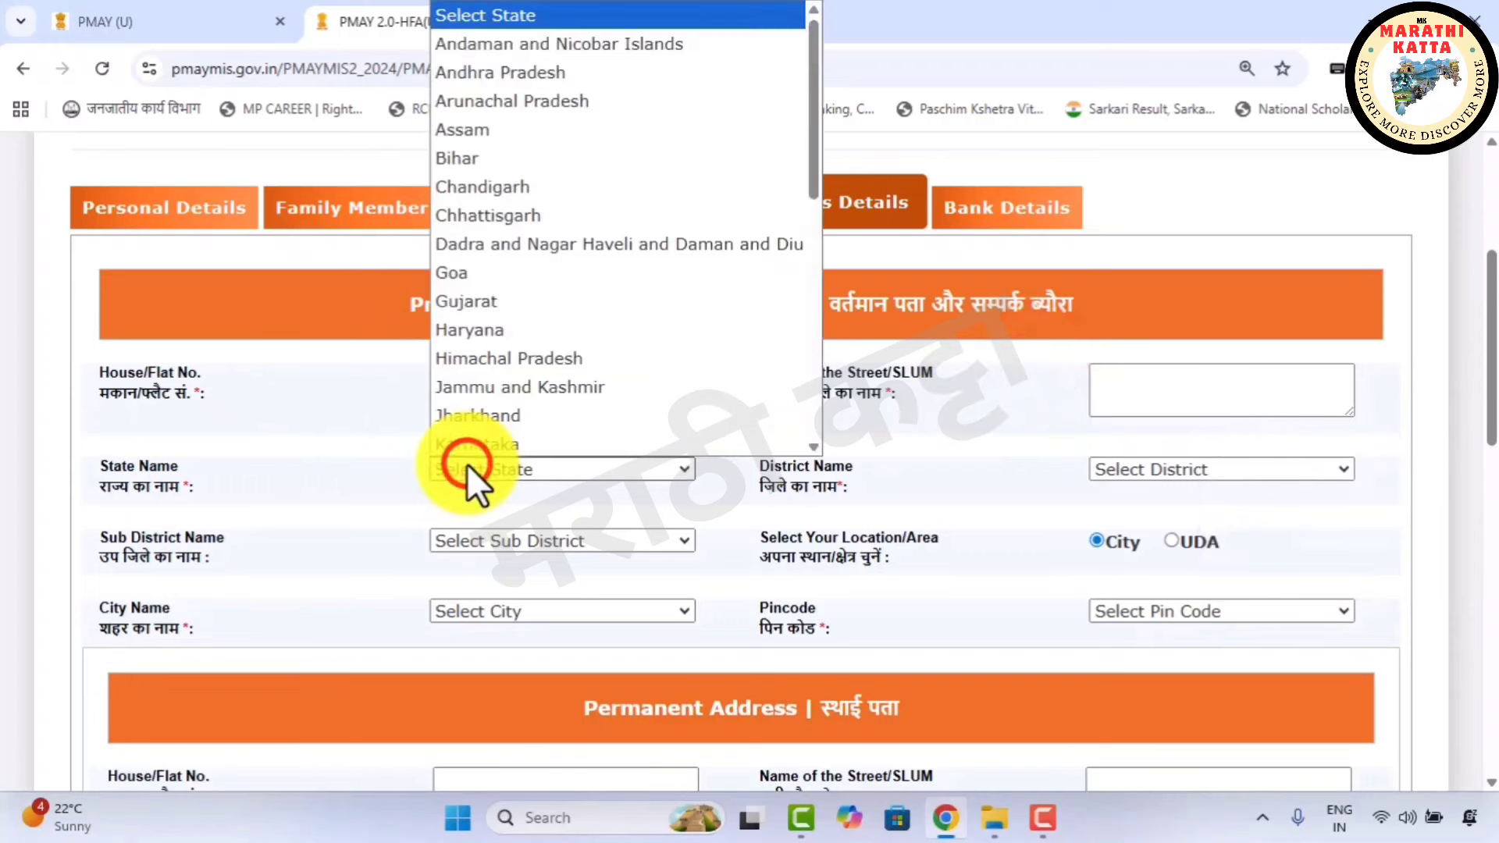
click(1019, 435)
click(1173, 469)
click(1038, 451)
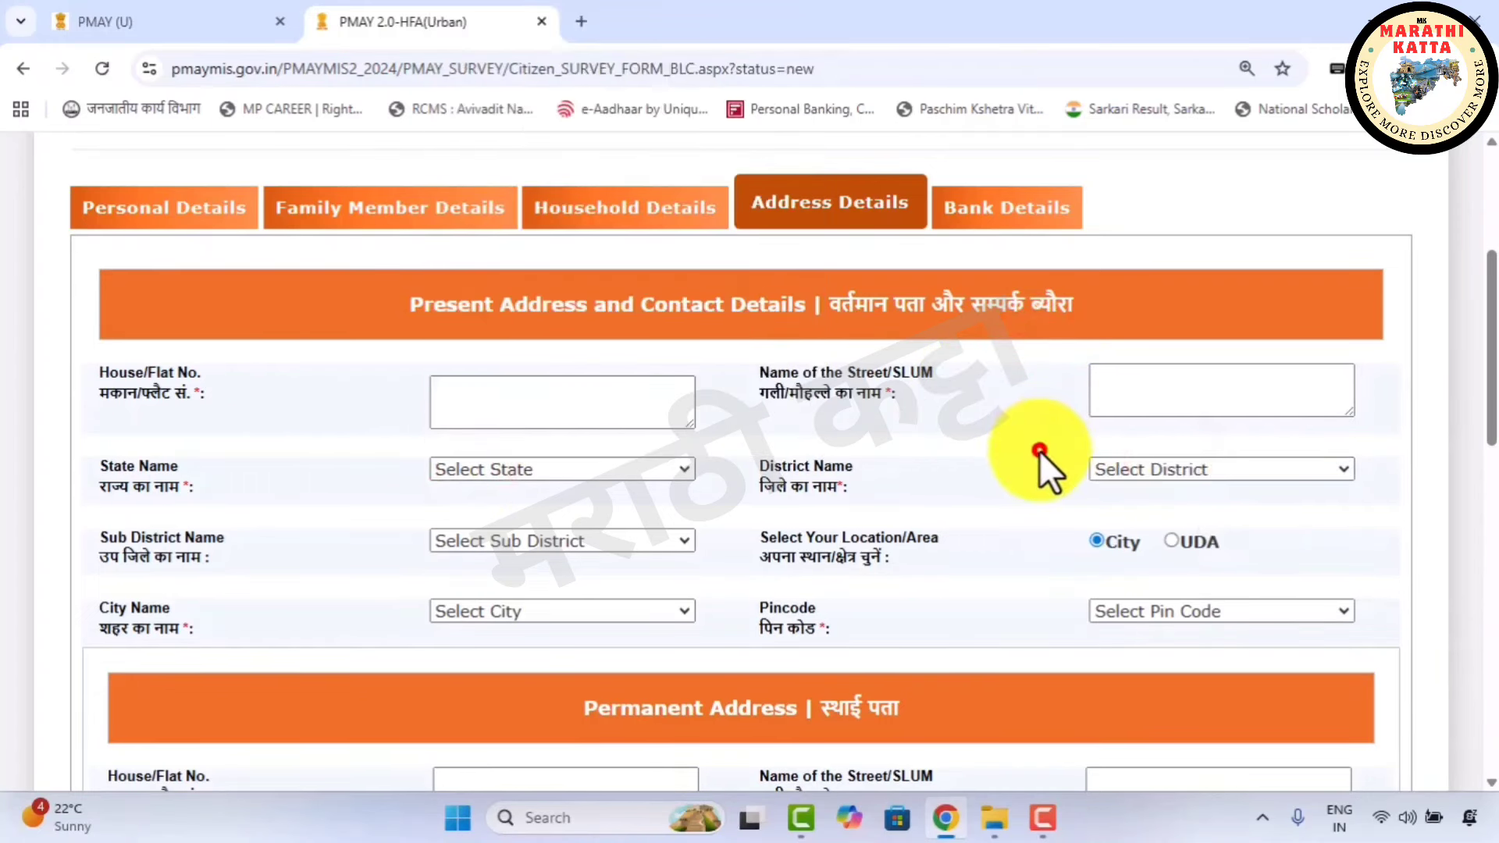
click(530, 539)
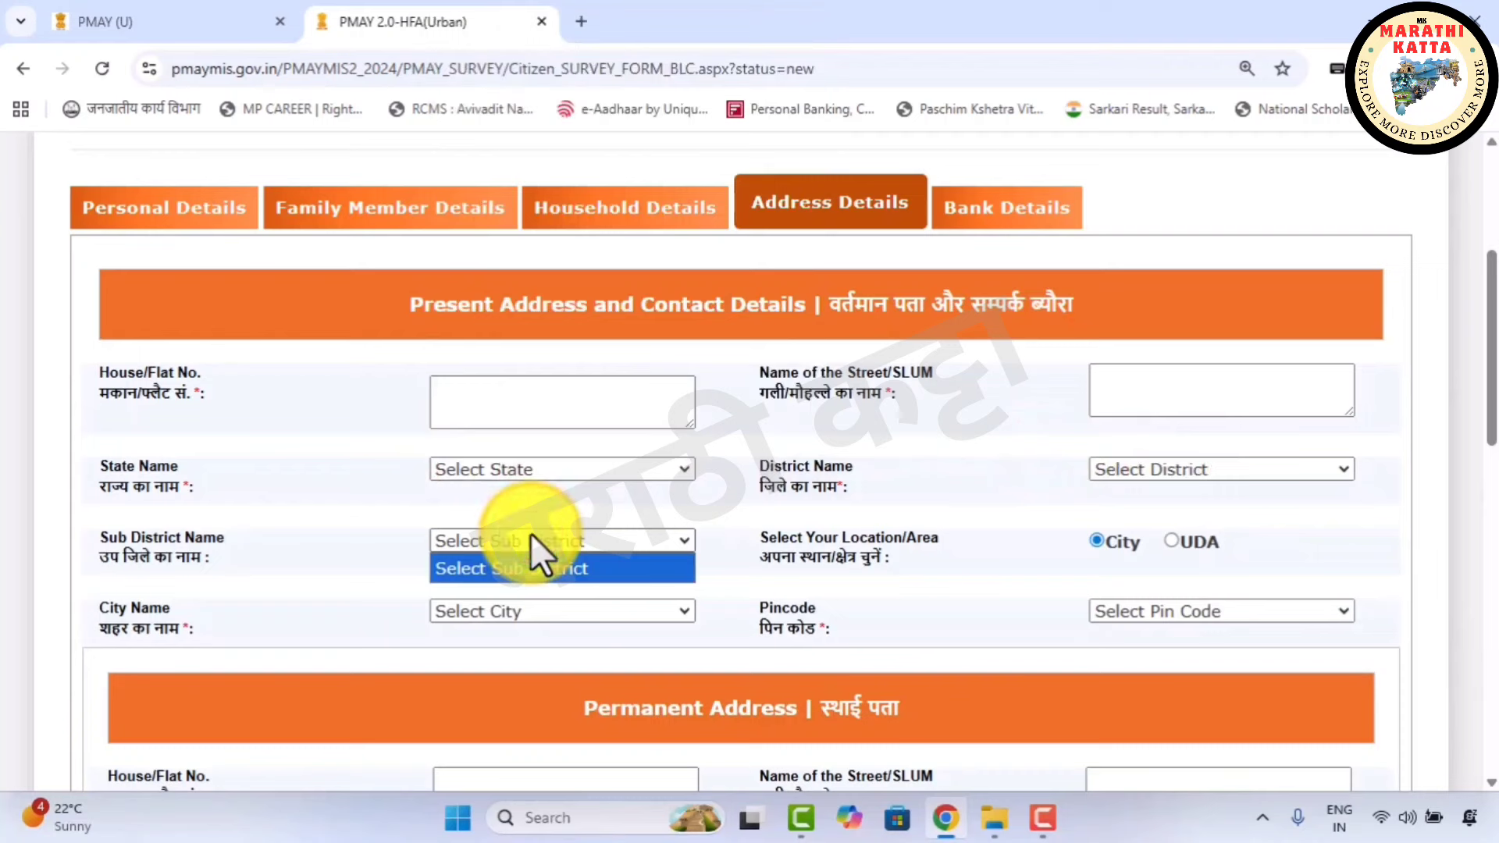
click(978, 515)
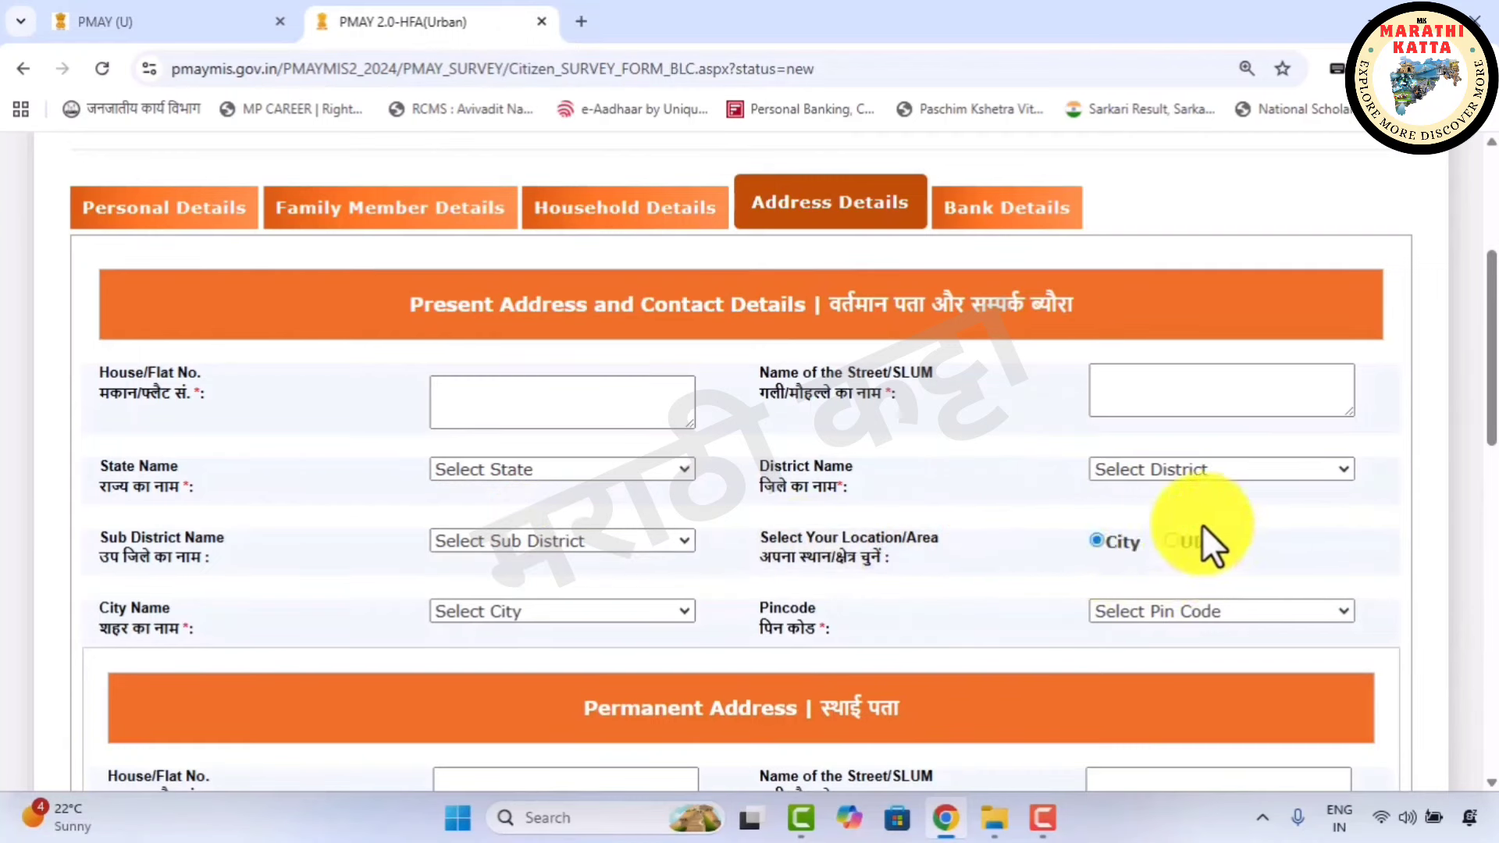
click(498, 602)
click(515, 602)
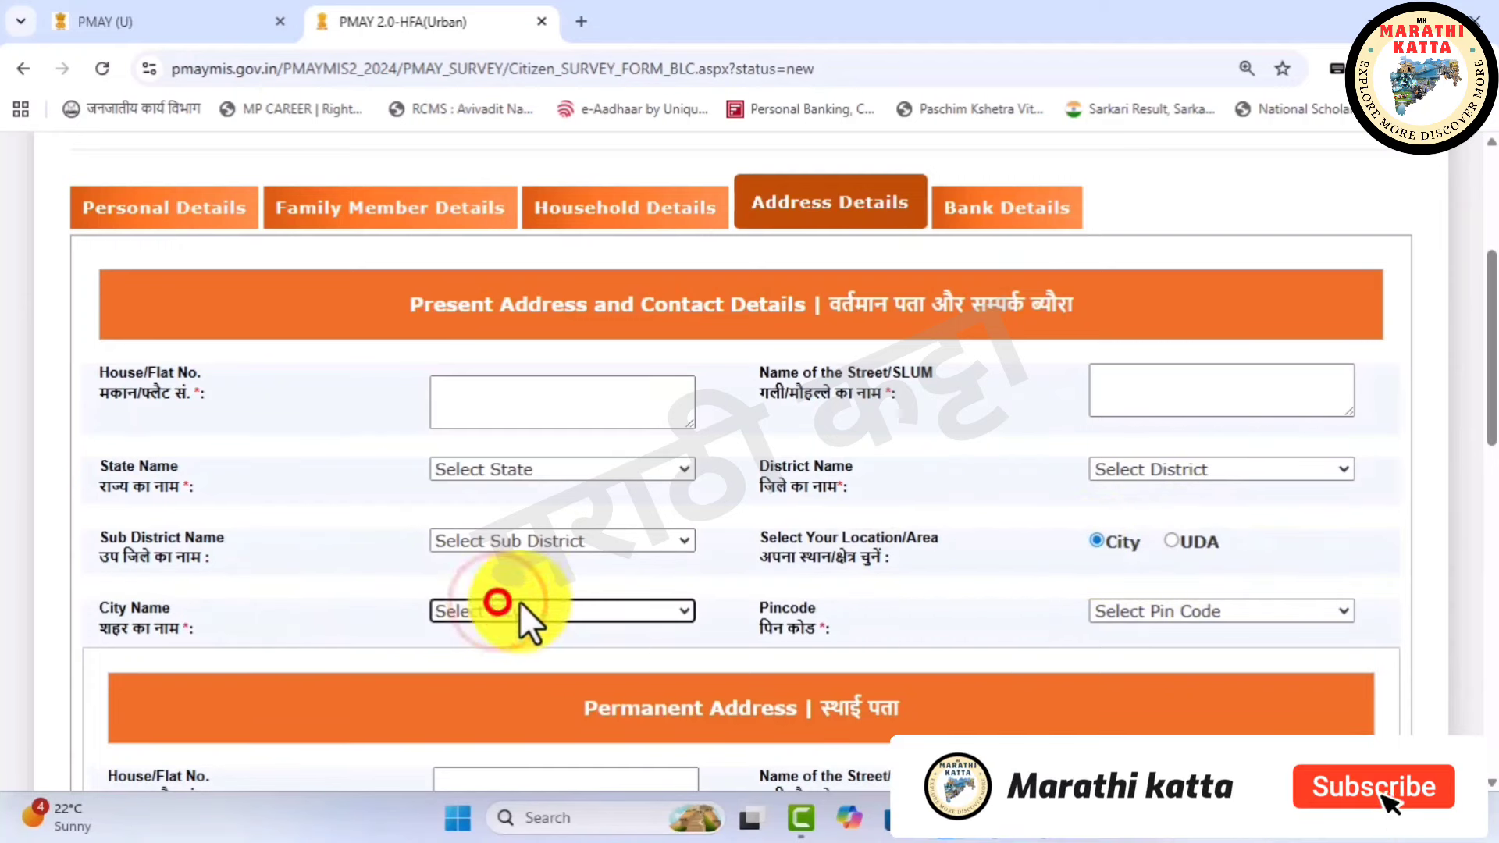
click(1168, 612)
click(1062, 583)
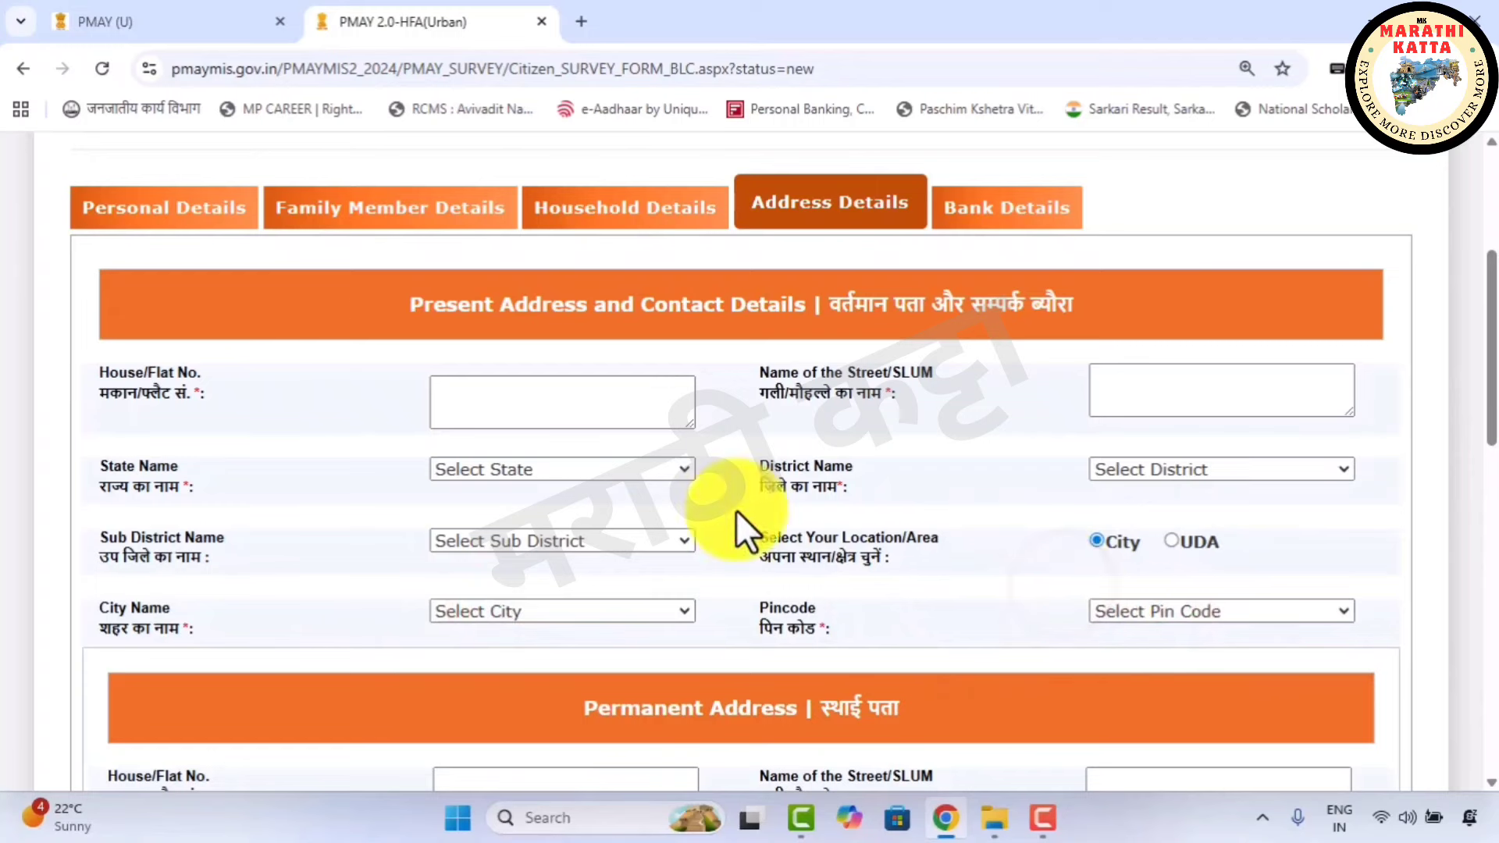
Examine the Permanent Address section alongside the Present Address and Contact Details section
drag(398, 305, 1074, 316)
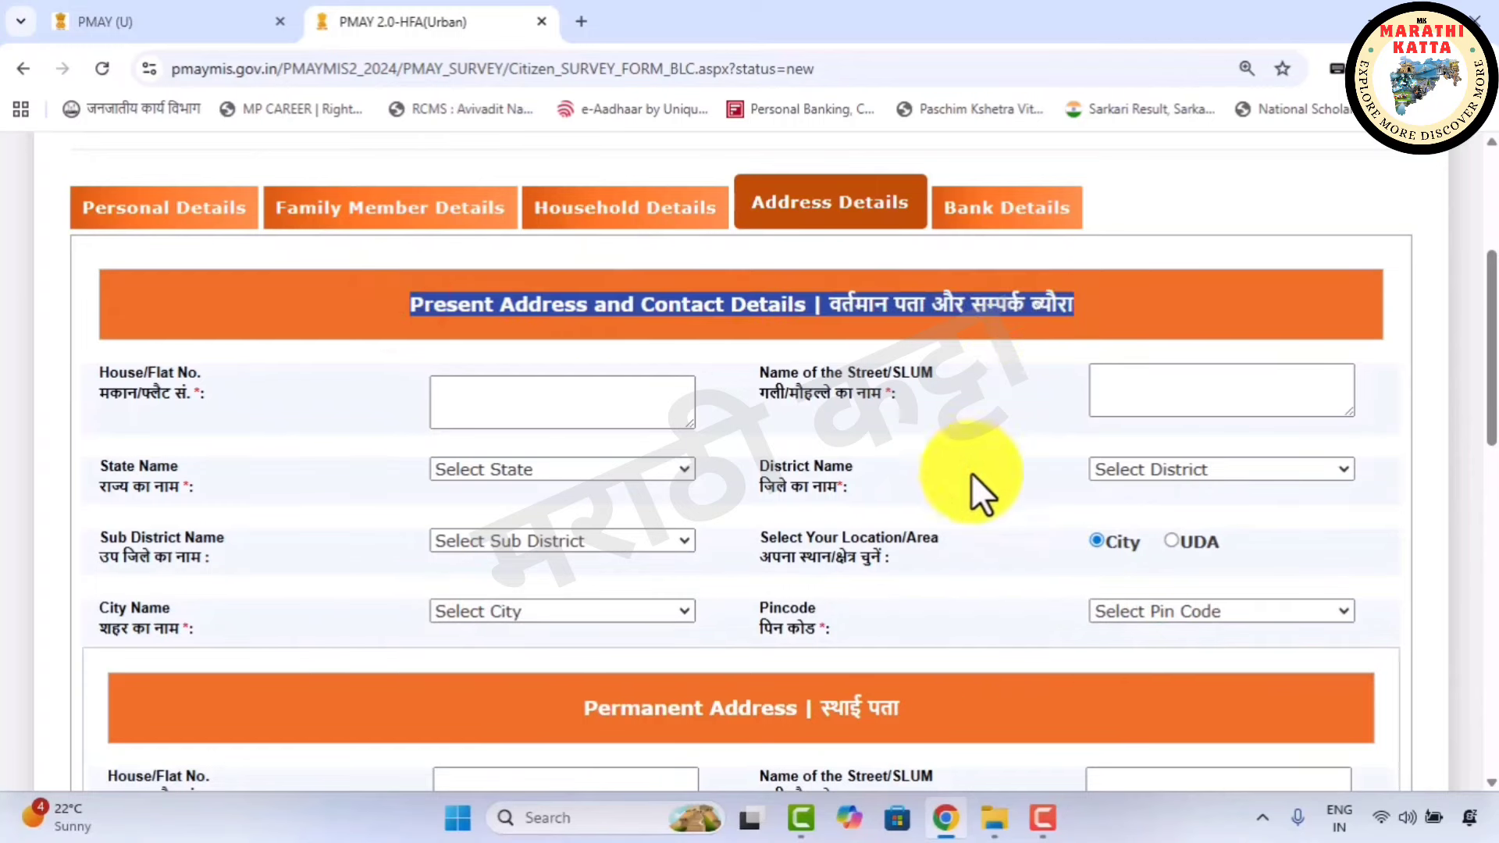
scroll(968, 484, down, 1)
drag(579, 597, 943, 544)
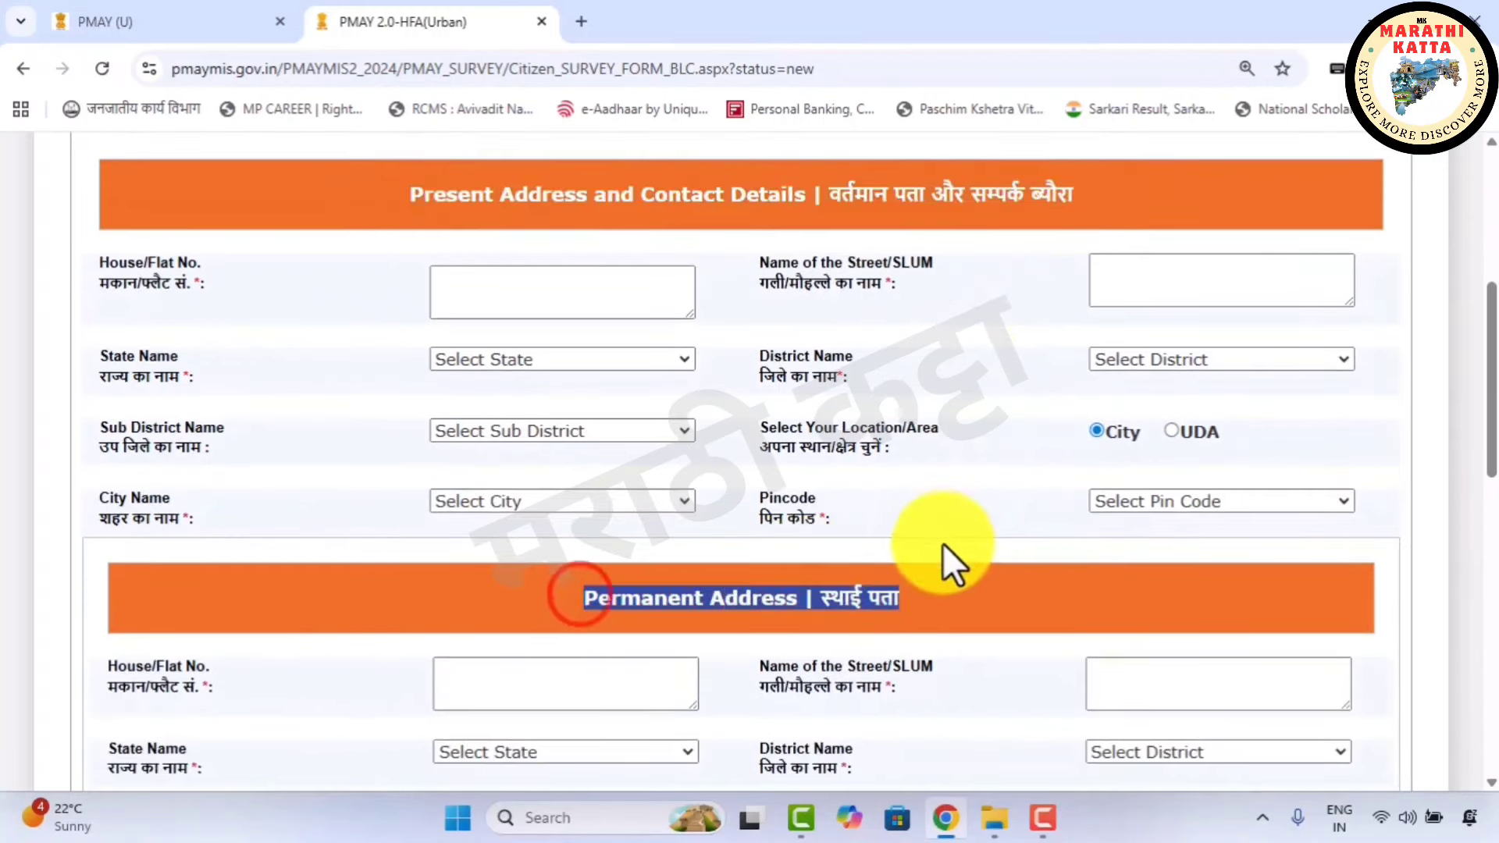
click(934, 551)
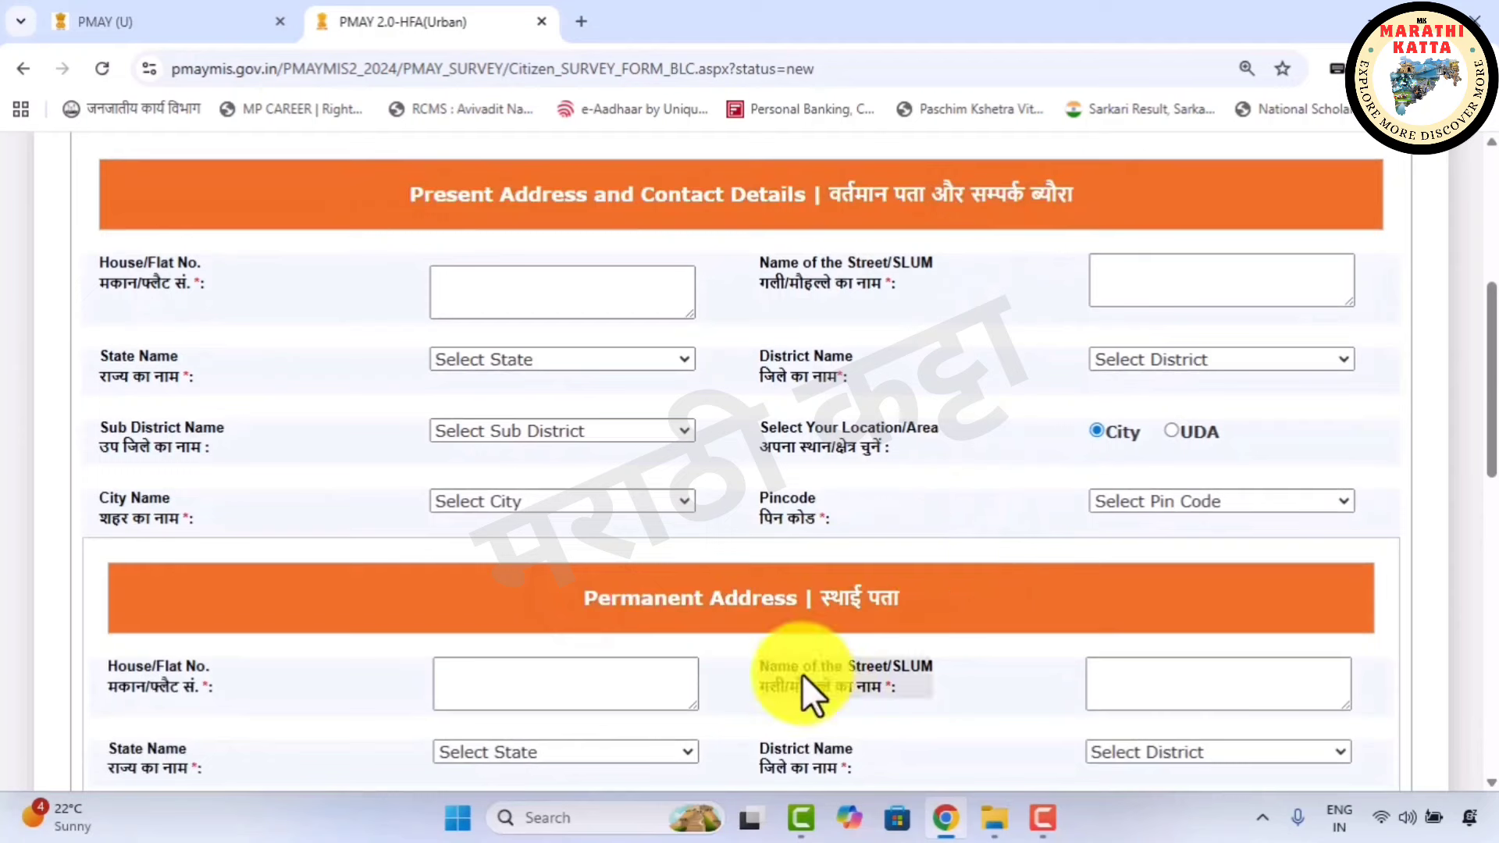
Examine the PMAY Construction Site Address fields and compare them with the permanent address fields
scroll(802, 673, down, 8)
drag(361, 264, 1183, 284)
click(1182, 284)
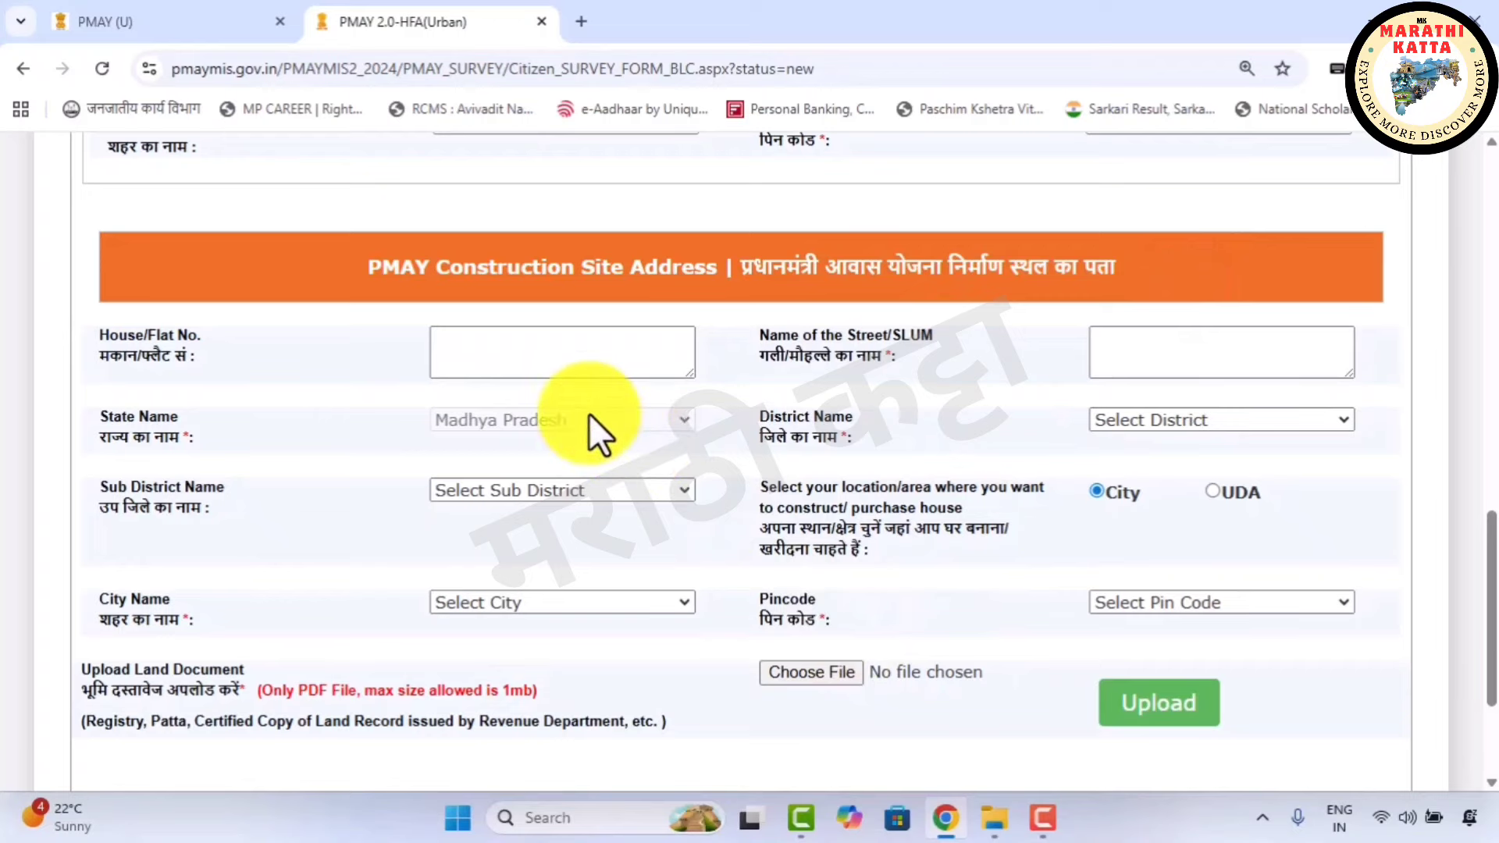
scroll(588, 413, up, 3)
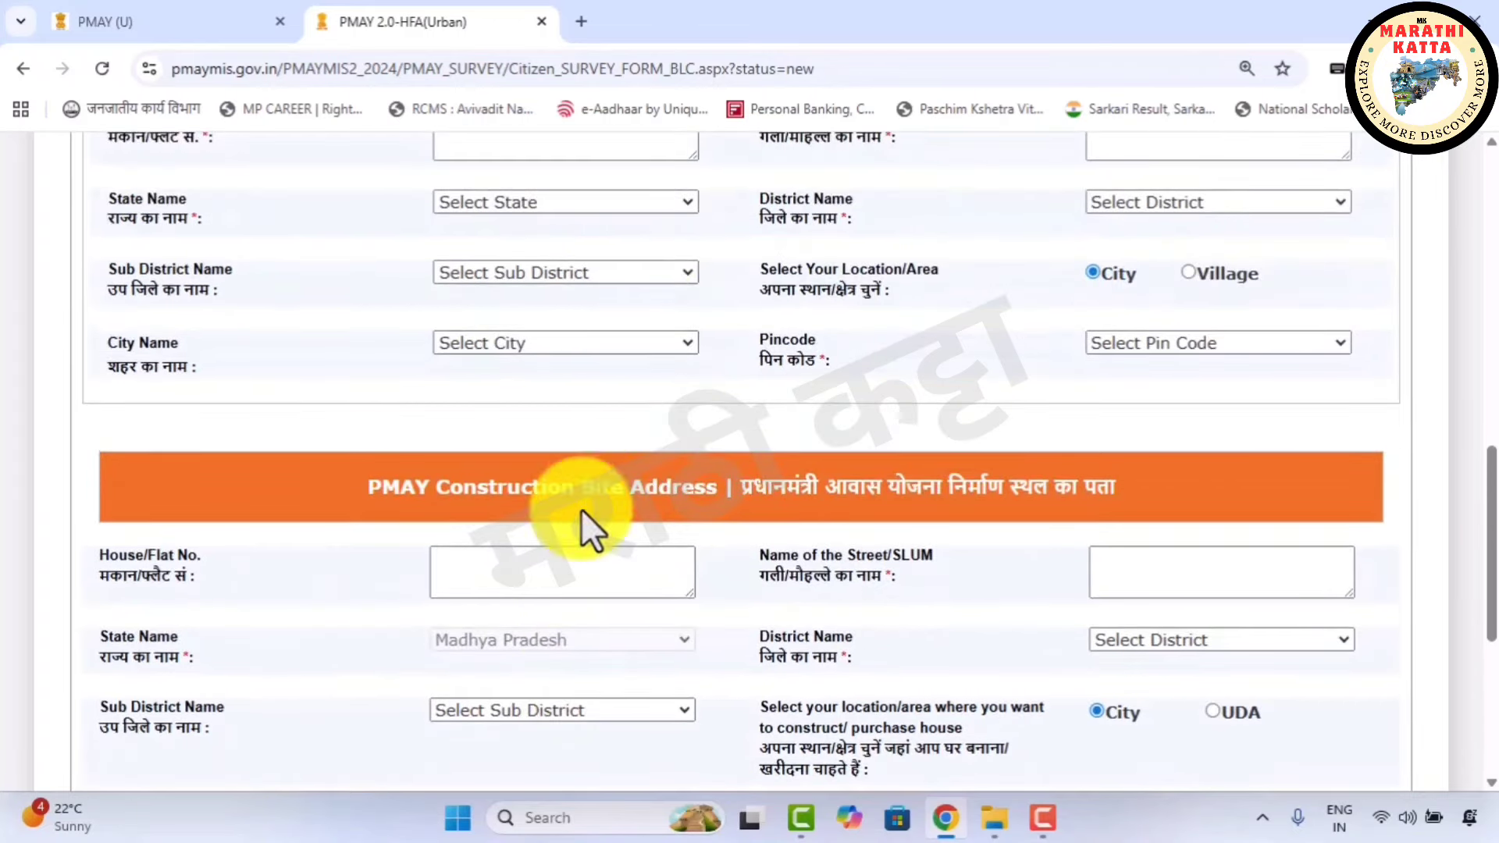
scroll(585, 491, down, 1)
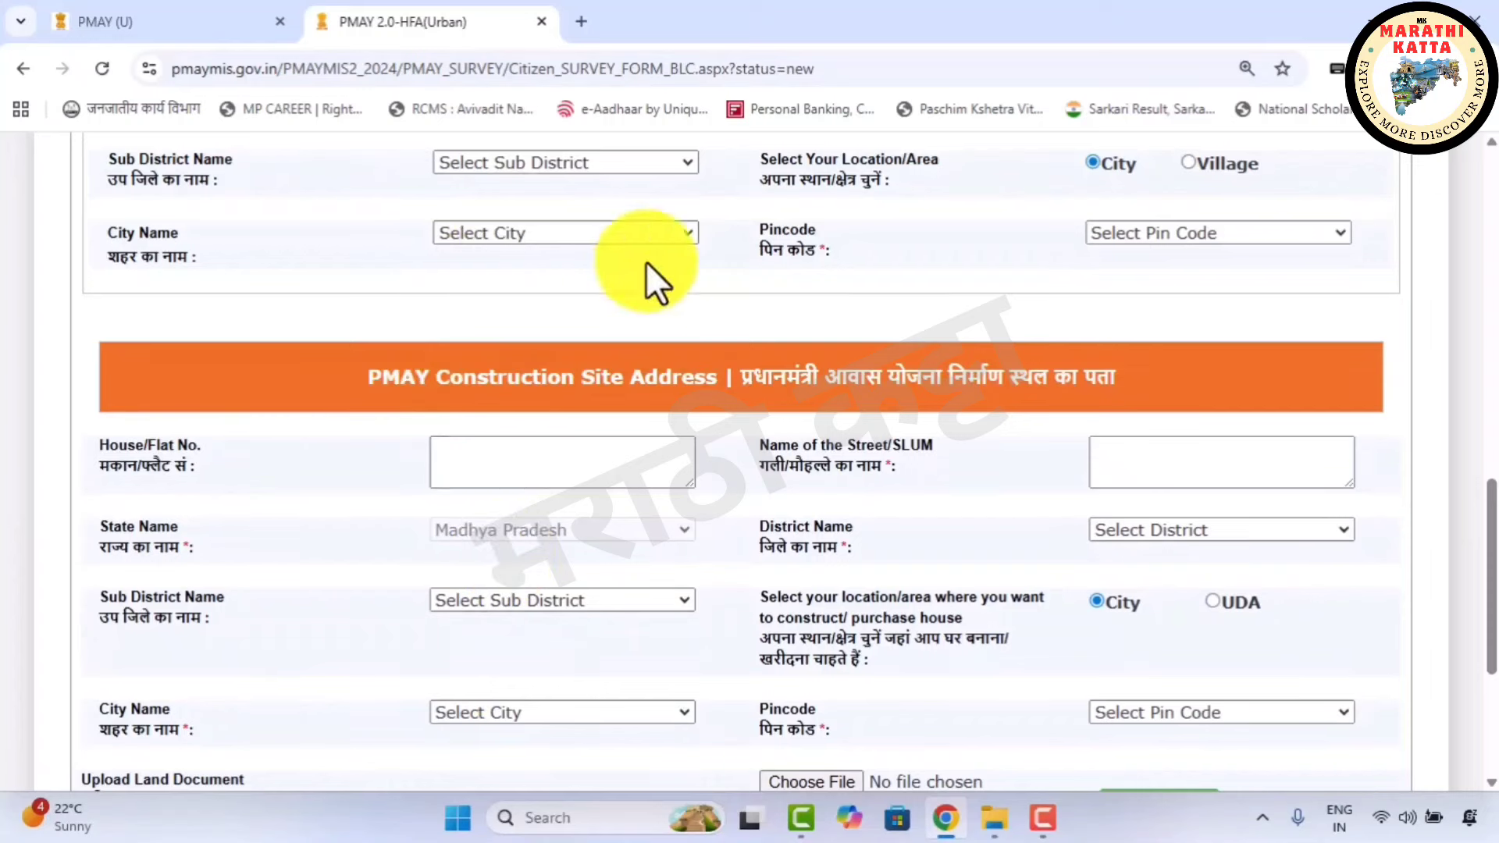
Review the file format, size limit and accepted papers for the land document, and continue to the section after Address Details
scroll(703, 594, down, 1)
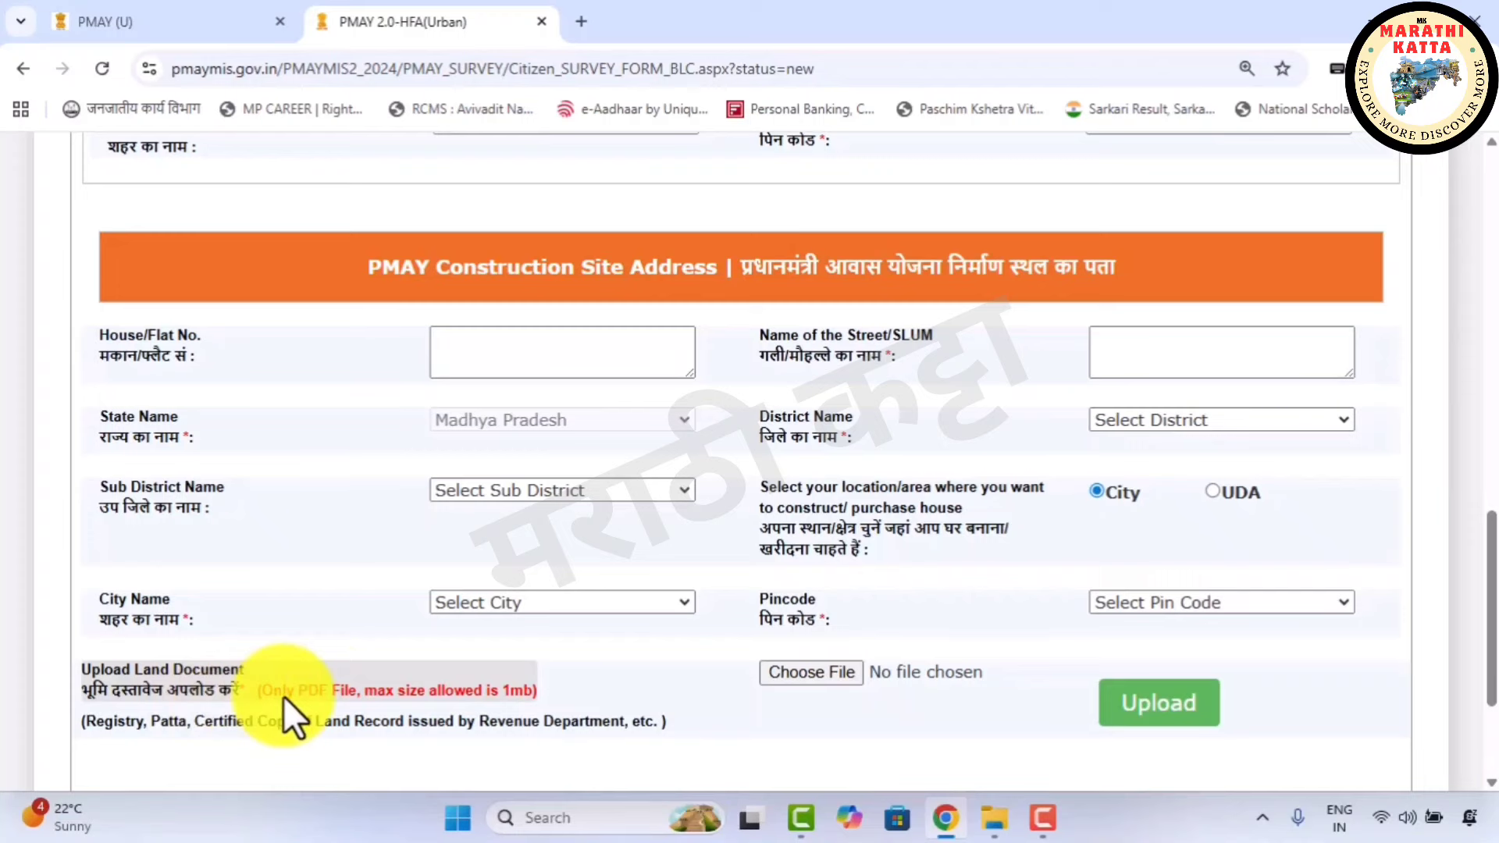
scroll(129, 660, down, 1)
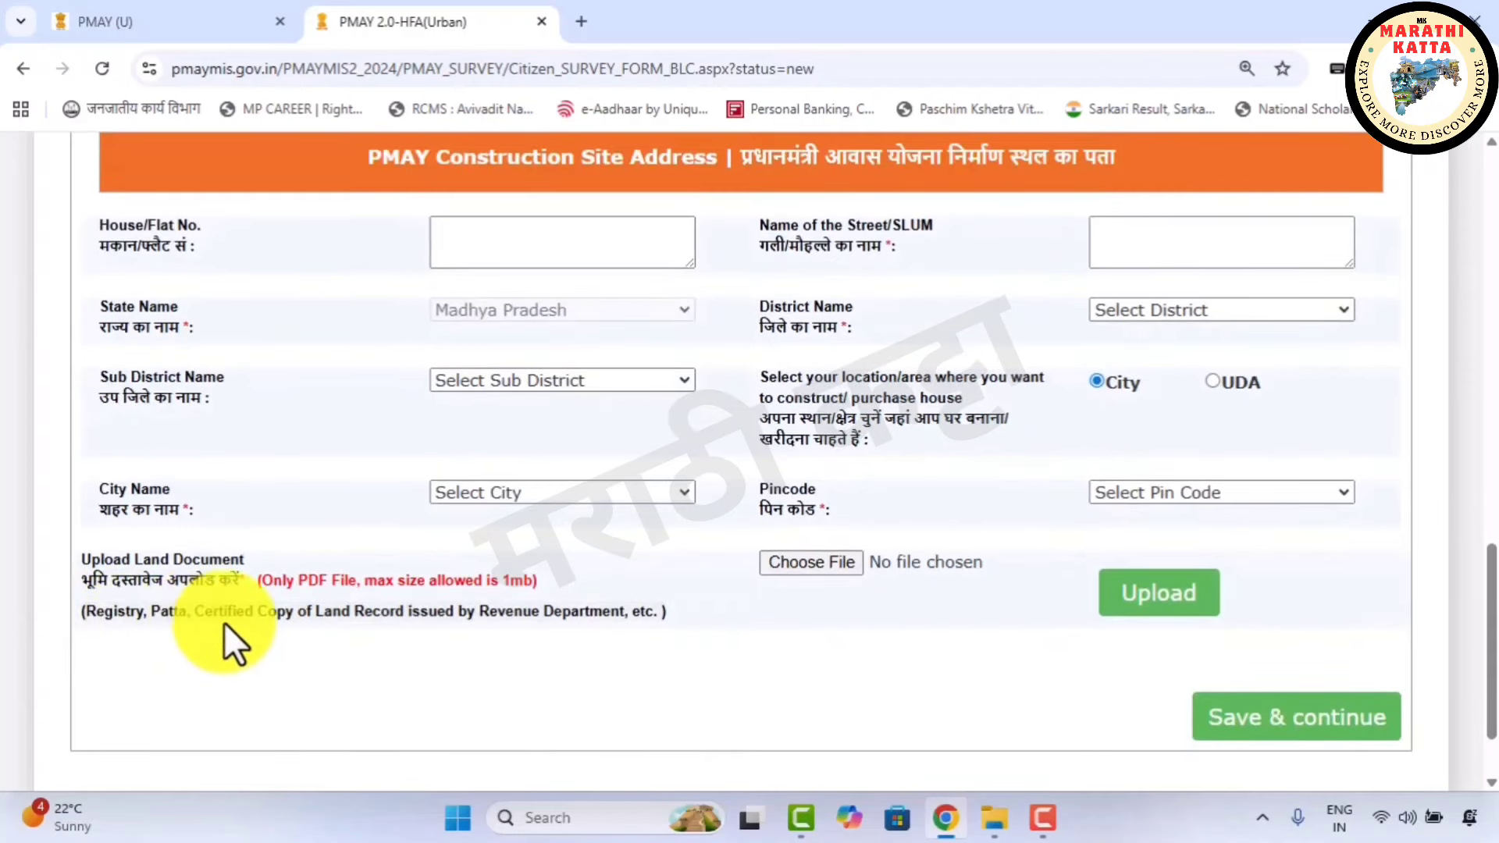
click(1297, 684)
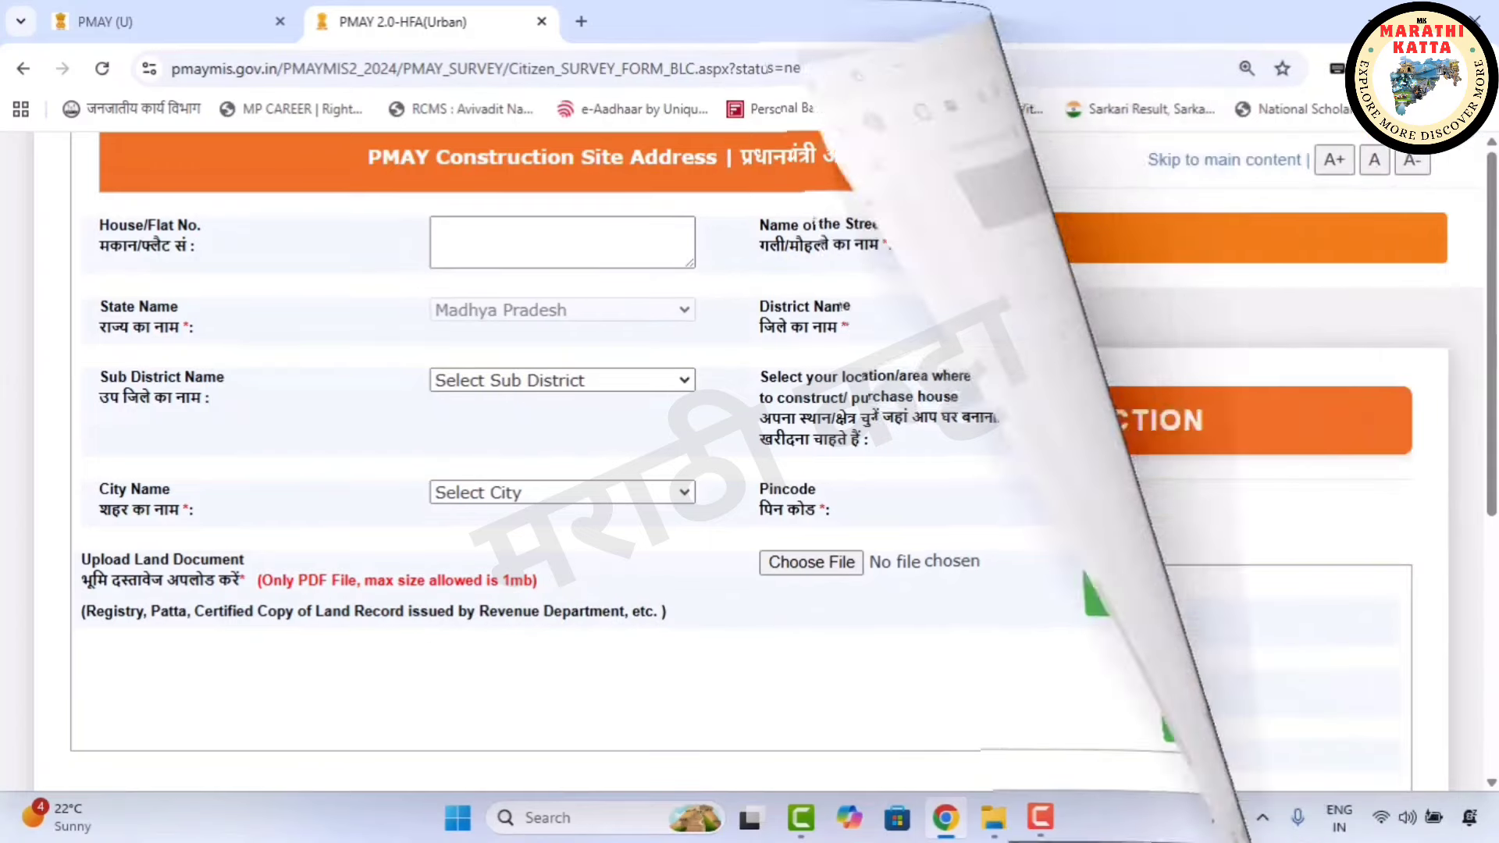
Examine the Bank Details section, covering the account number, its confirmation, the IFSC code, the scheme benefit question, both declarations and the final save option
scroll(1000, 566, down, 3)
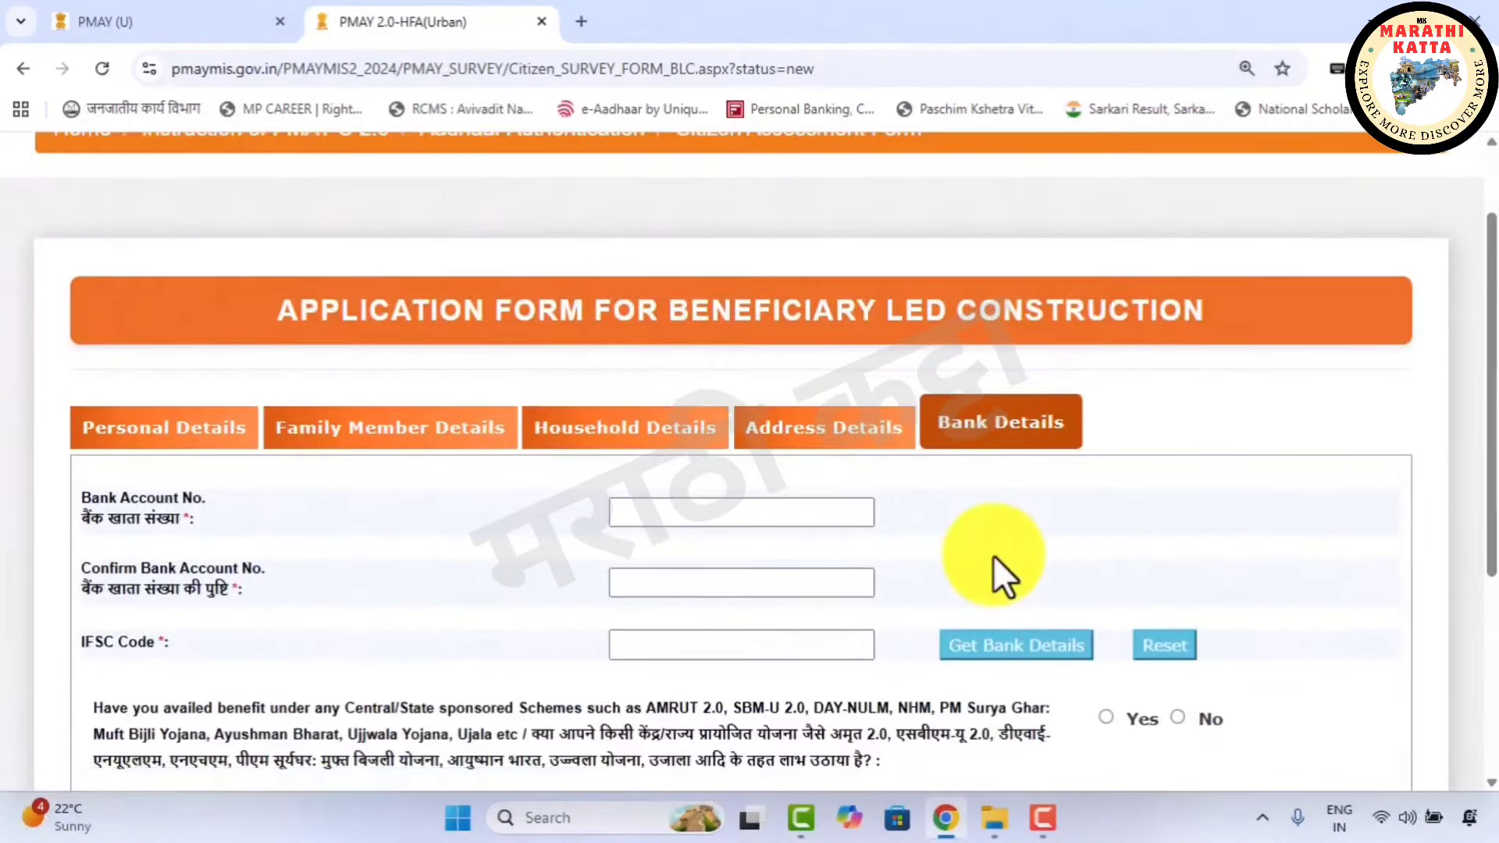
scroll(992, 555, down, 2)
scroll(993, 555, down, 2)
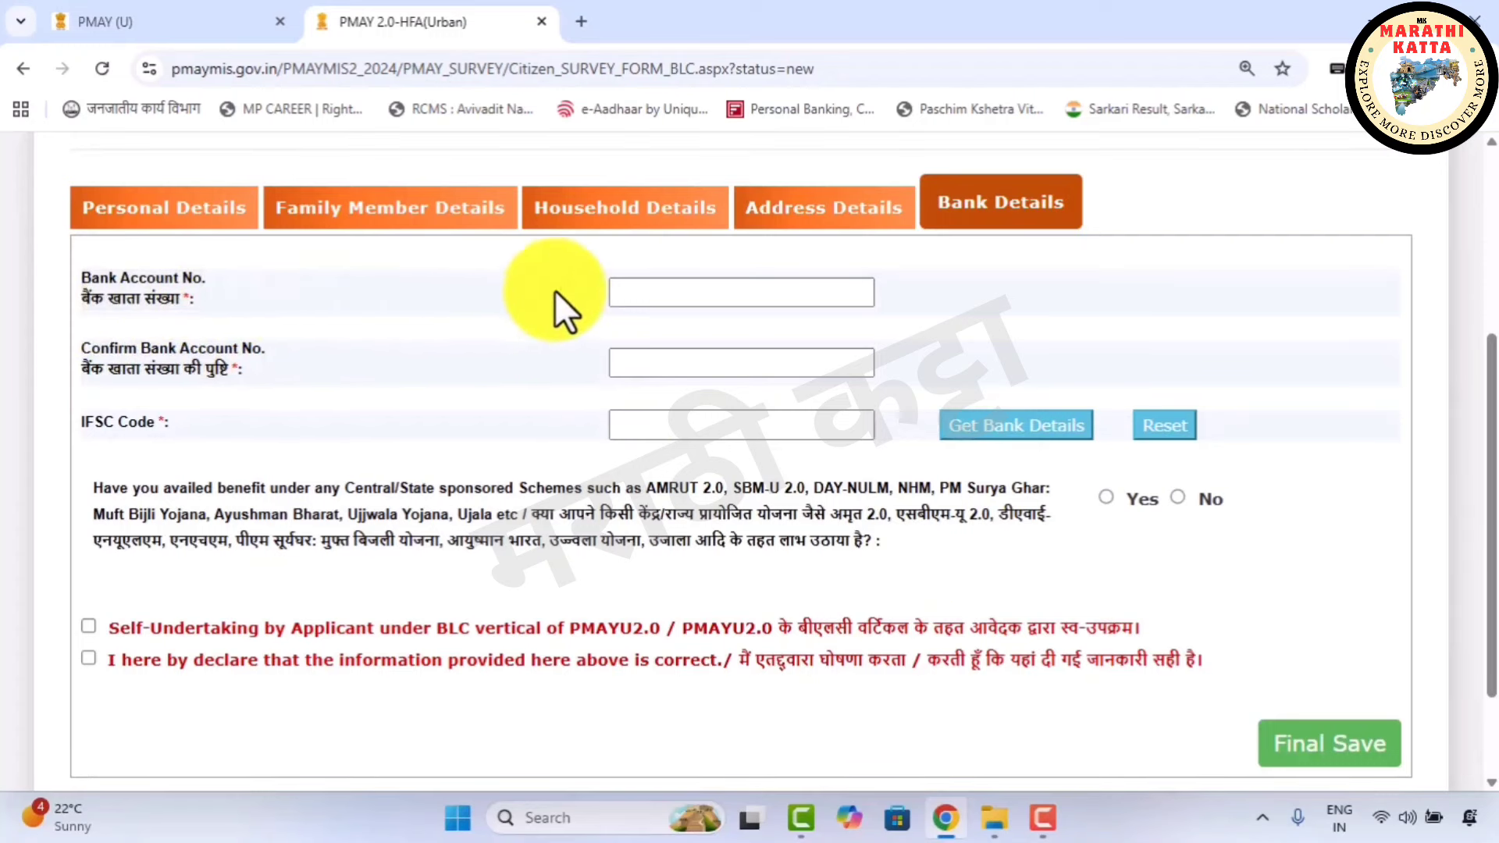
click(648, 299)
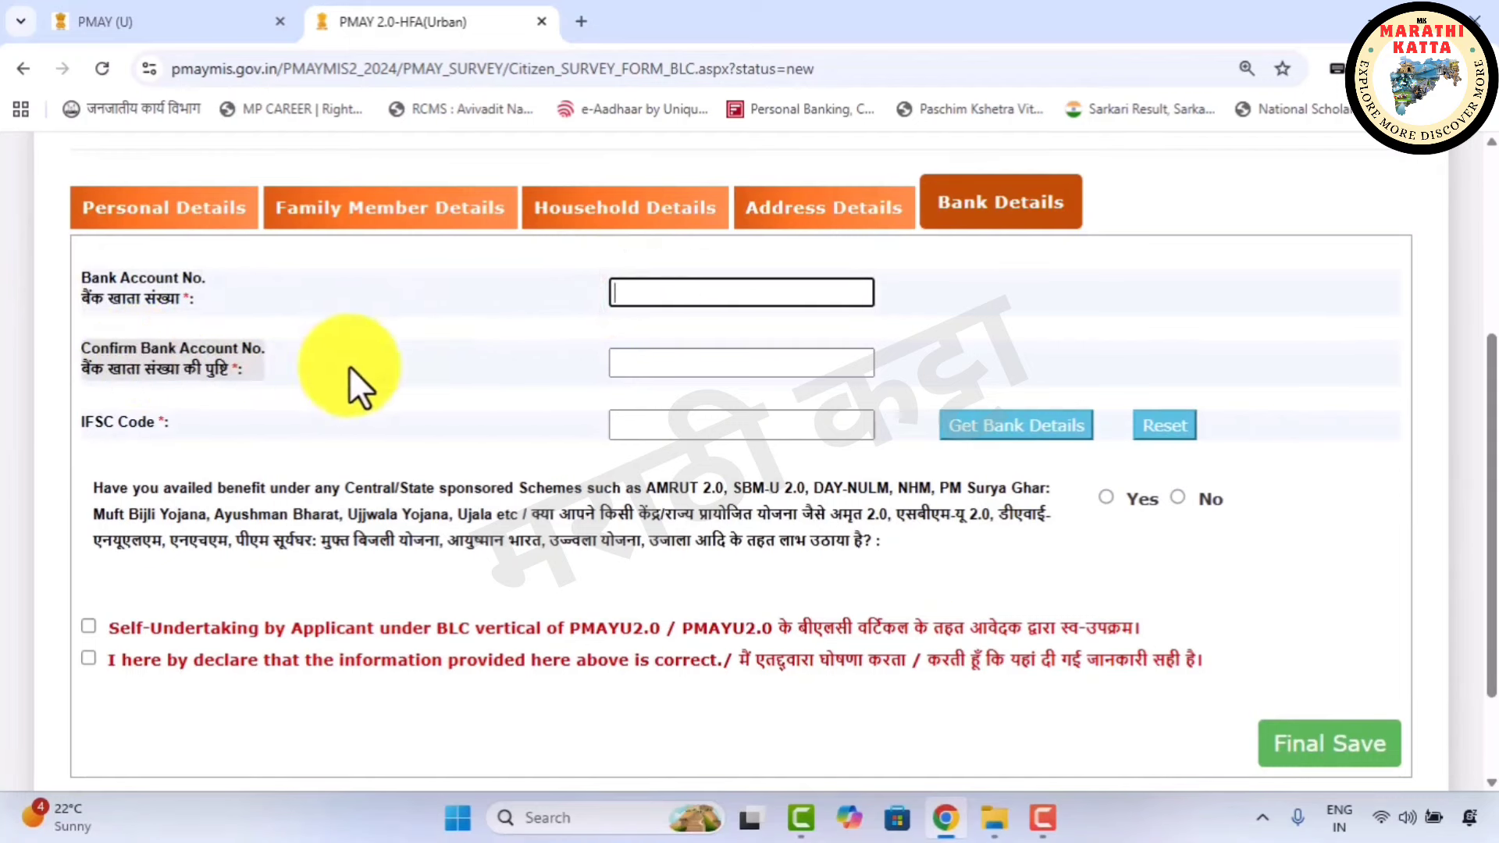
click(658, 359)
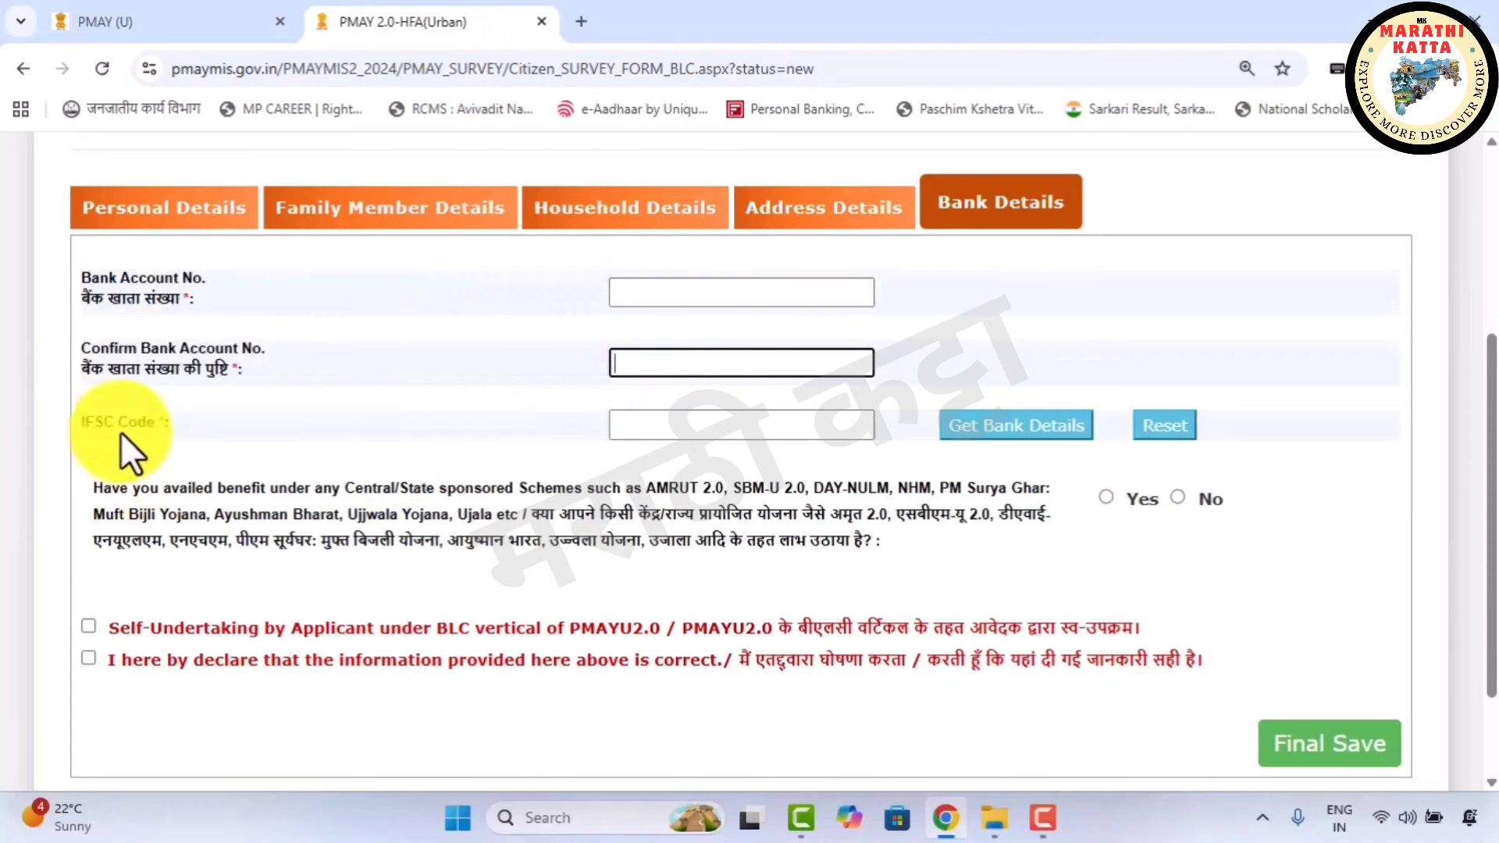
click(694, 426)
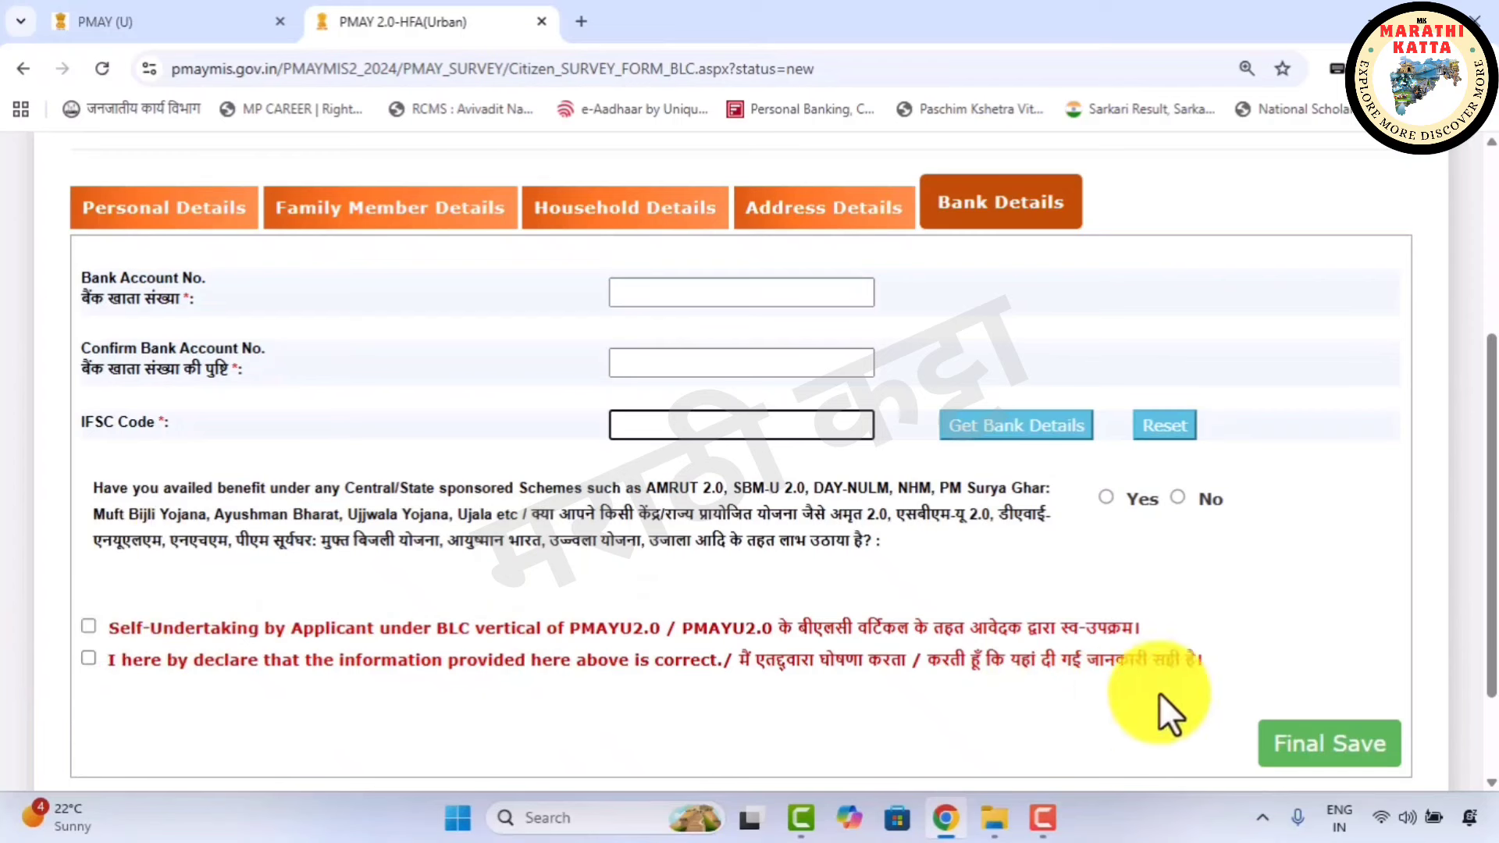
click(1337, 698)
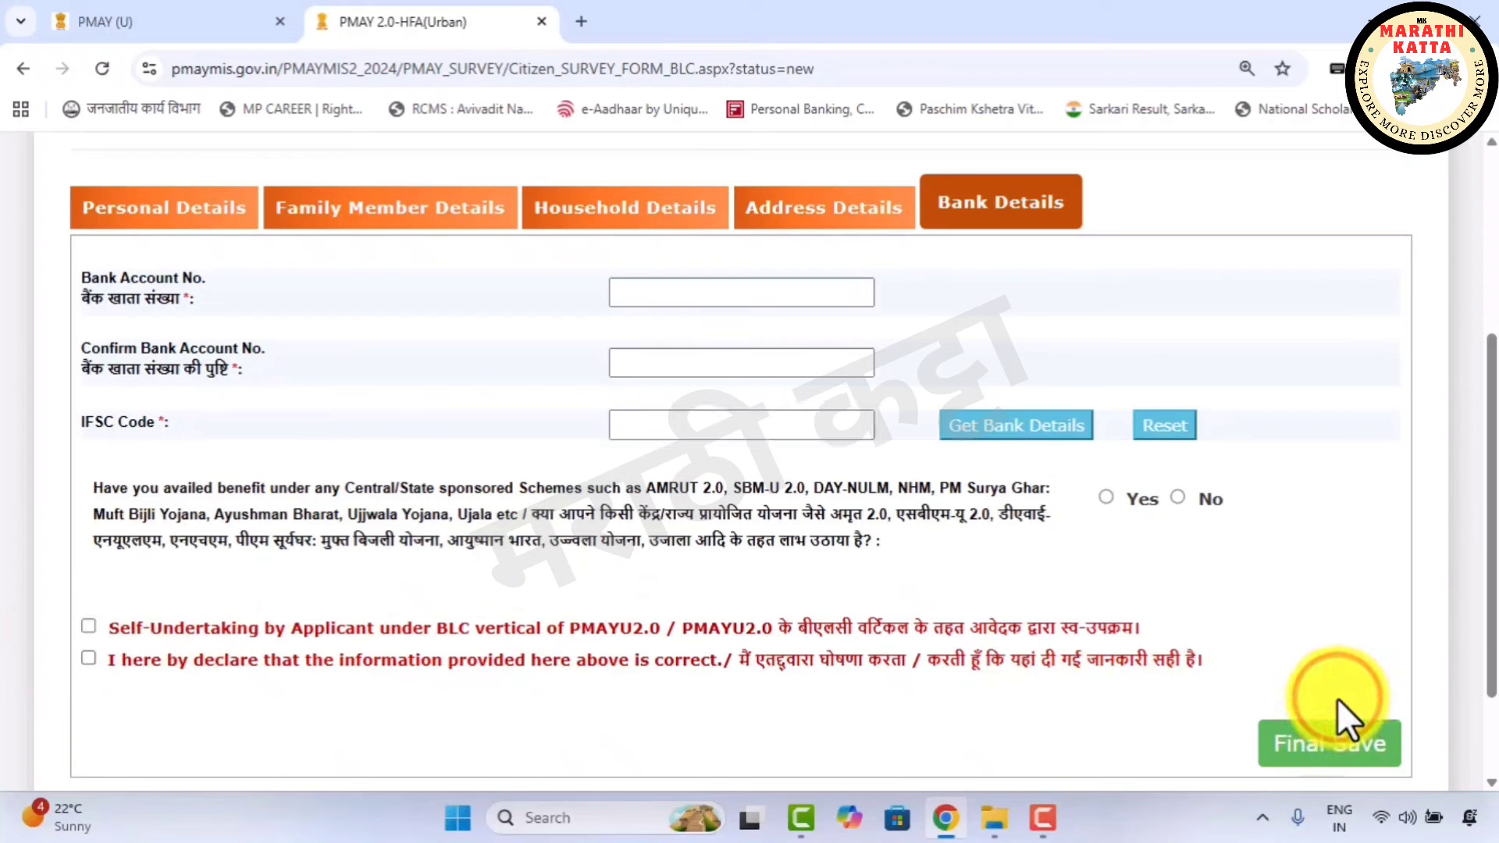